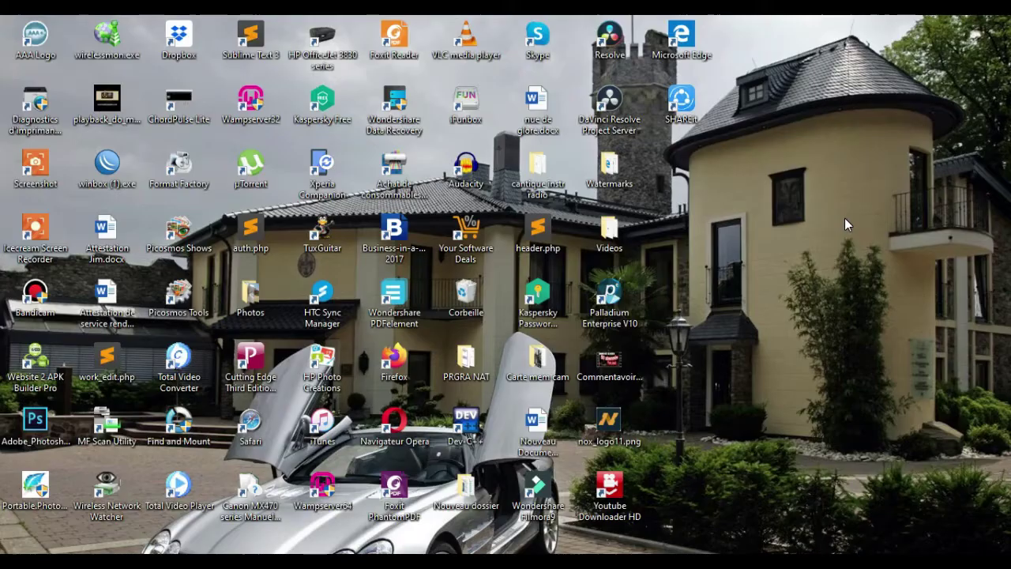
right_click(844, 218)
click(788, 261)
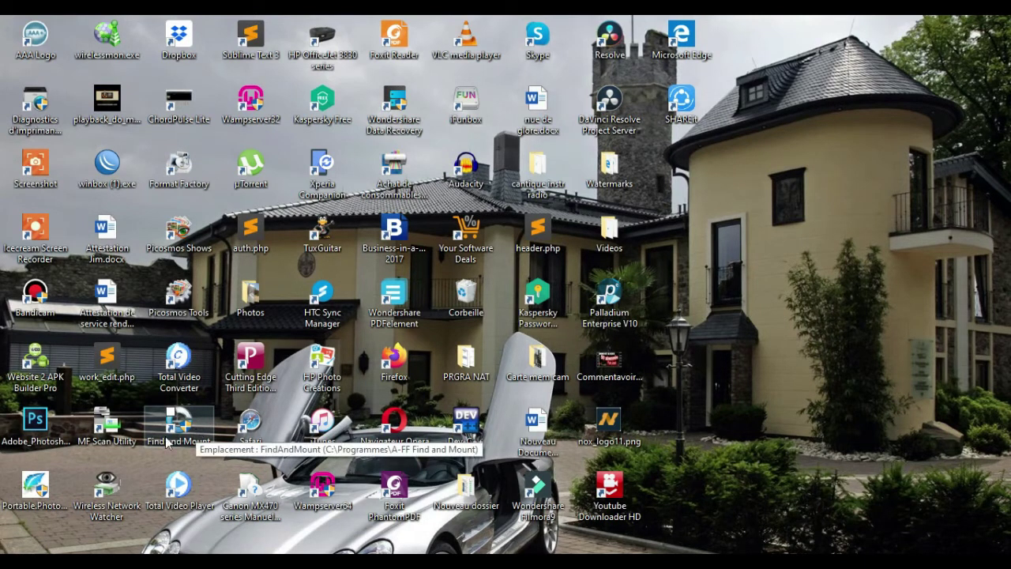
Open Word and create a new blank document.
click(16, 561)
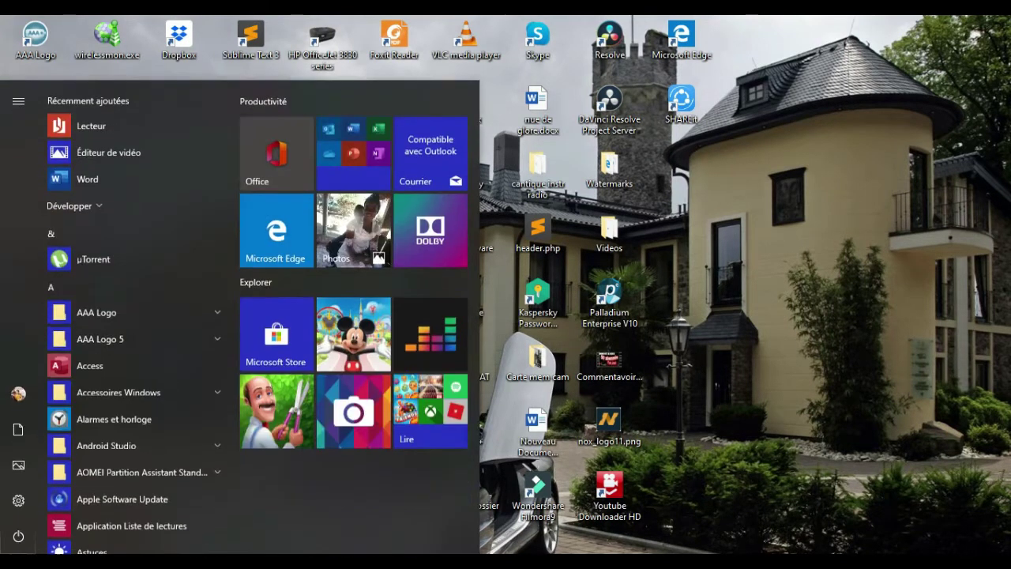
click(83, 178)
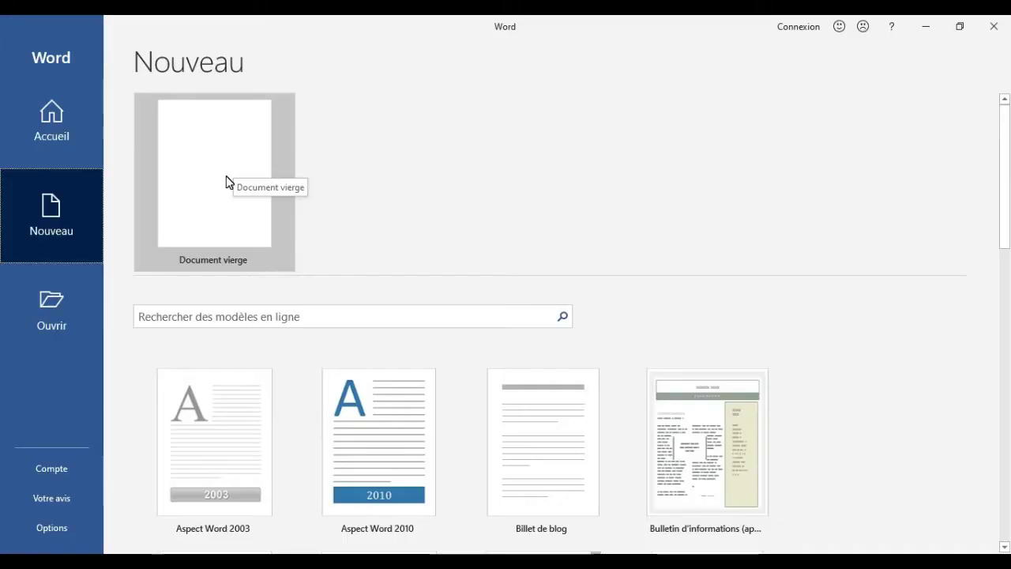
click(198, 180)
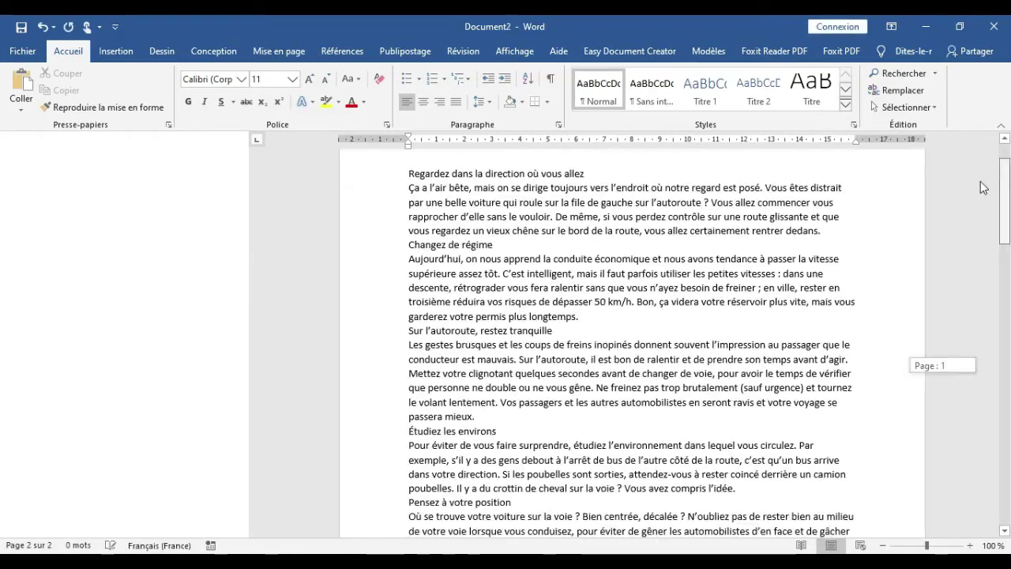
Save the document in the Bureau folder as "11 consiels pour conduire comme un pro.docx".
drag(1004, 206, 1004, 142)
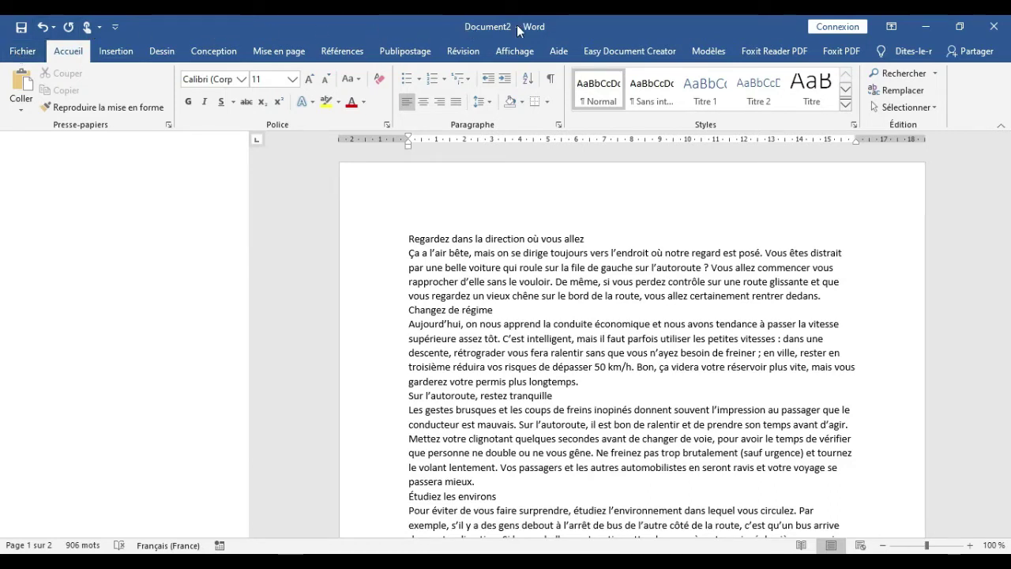
key(alt+f)
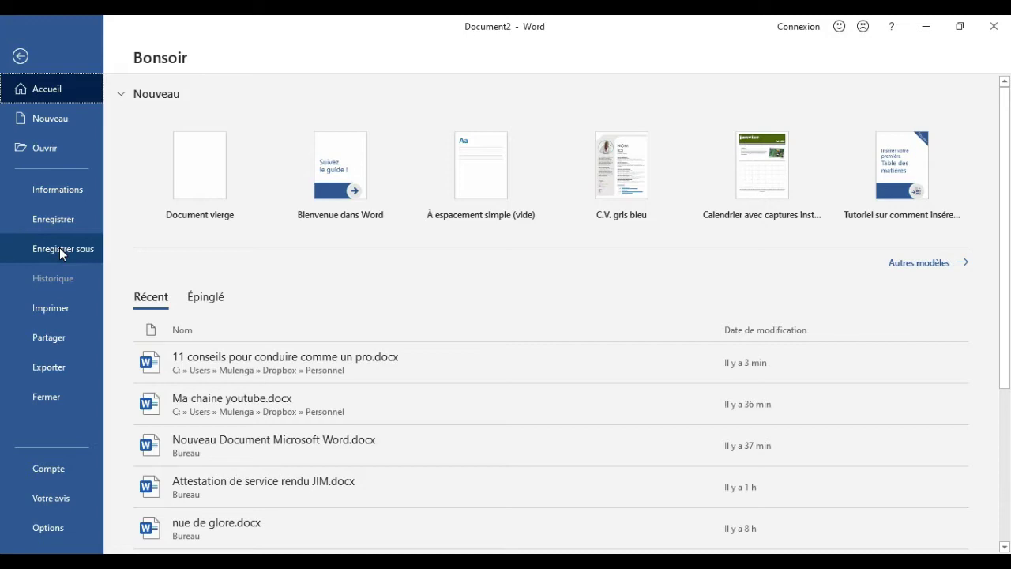
click(59, 247)
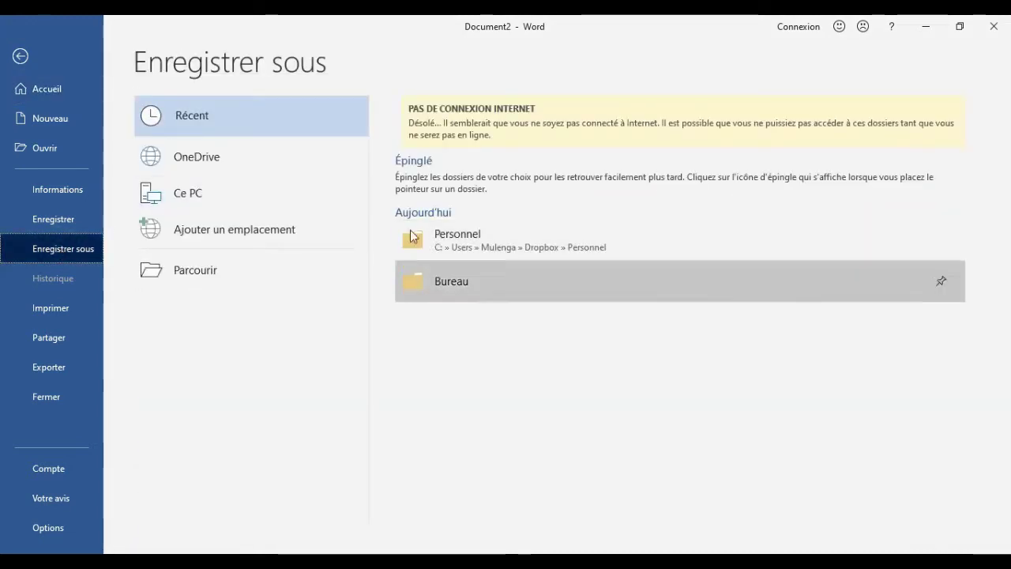
click(197, 199)
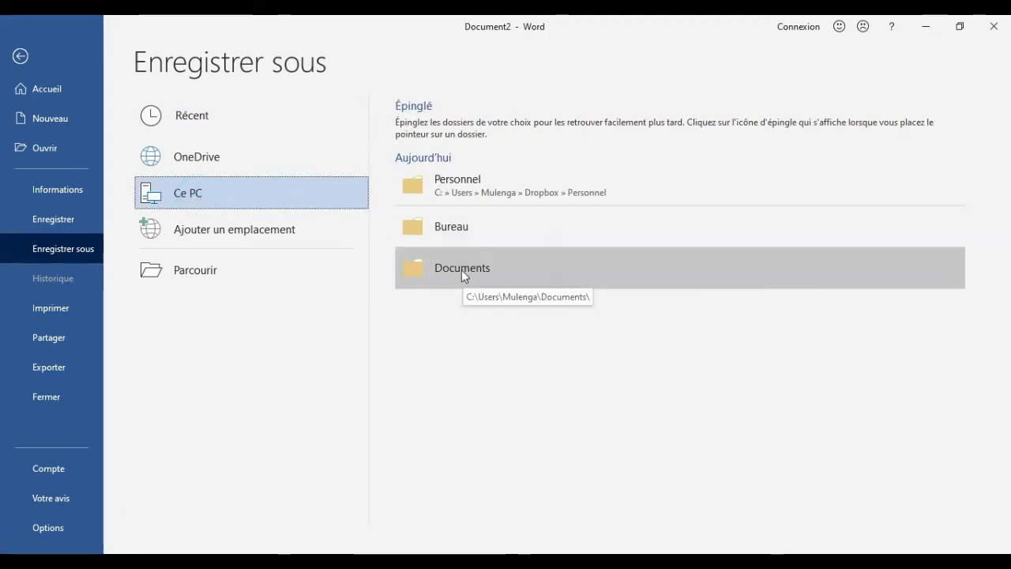
click(444, 227)
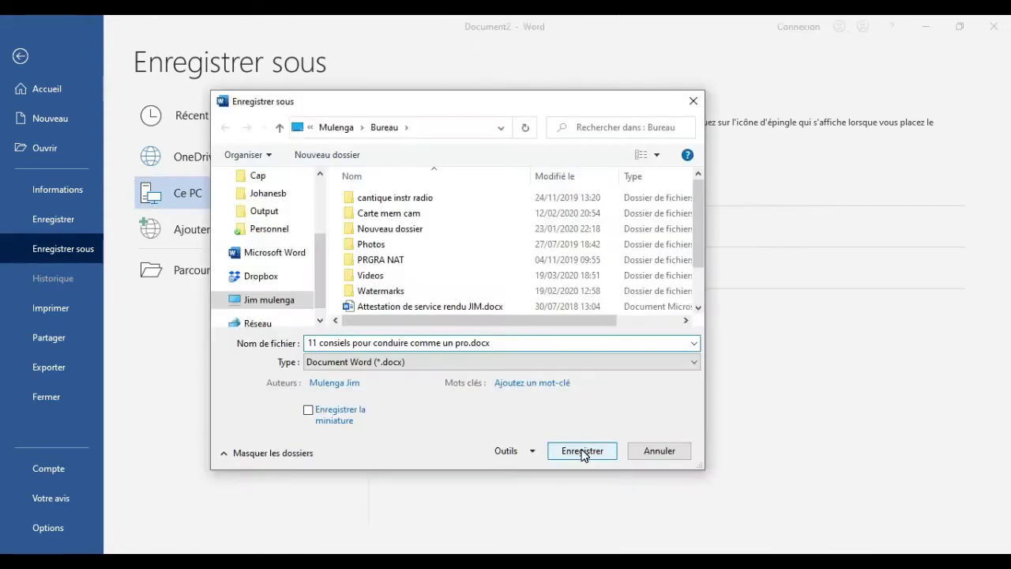
click(582, 451)
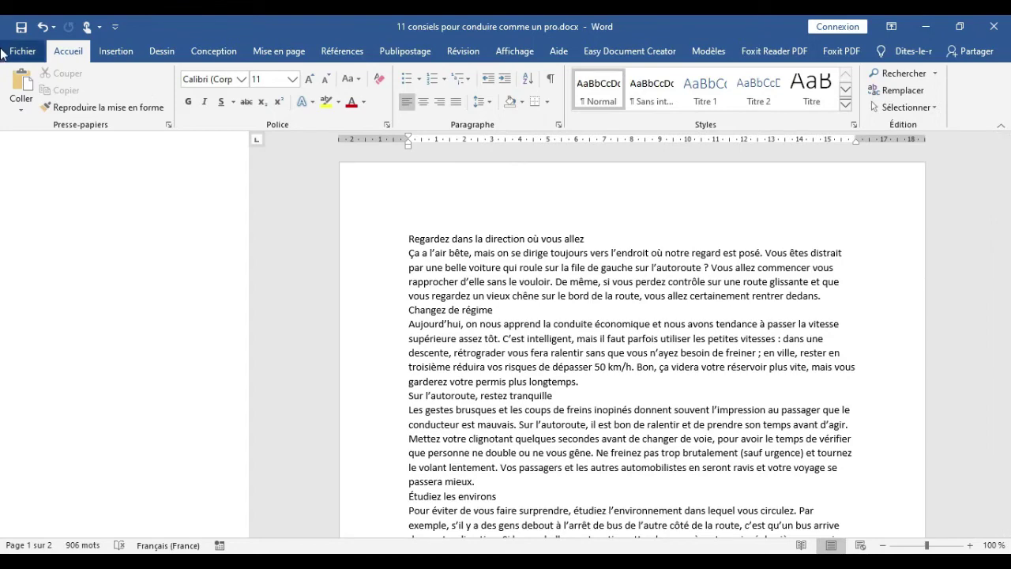
click(22, 52)
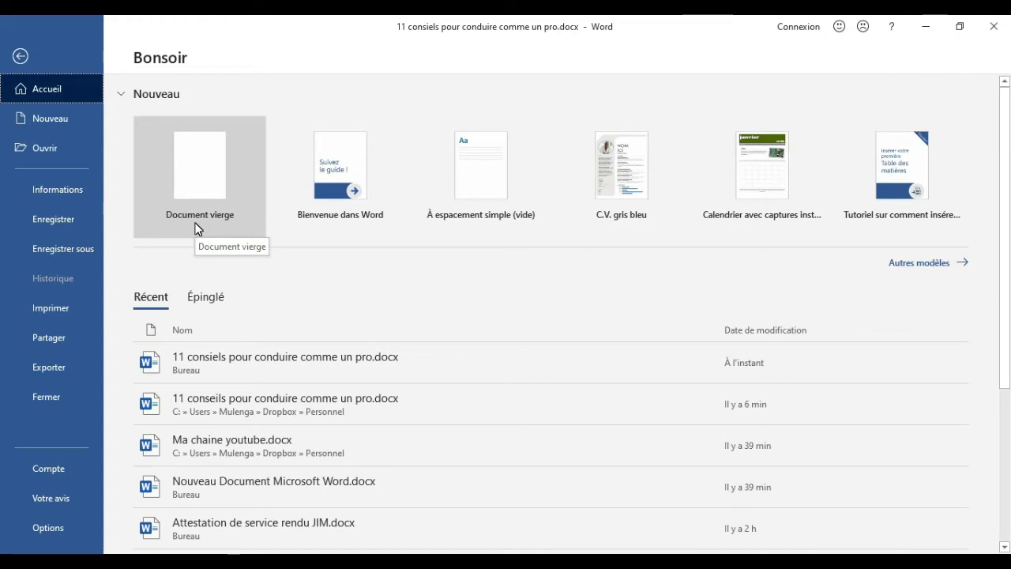
key(Escape)
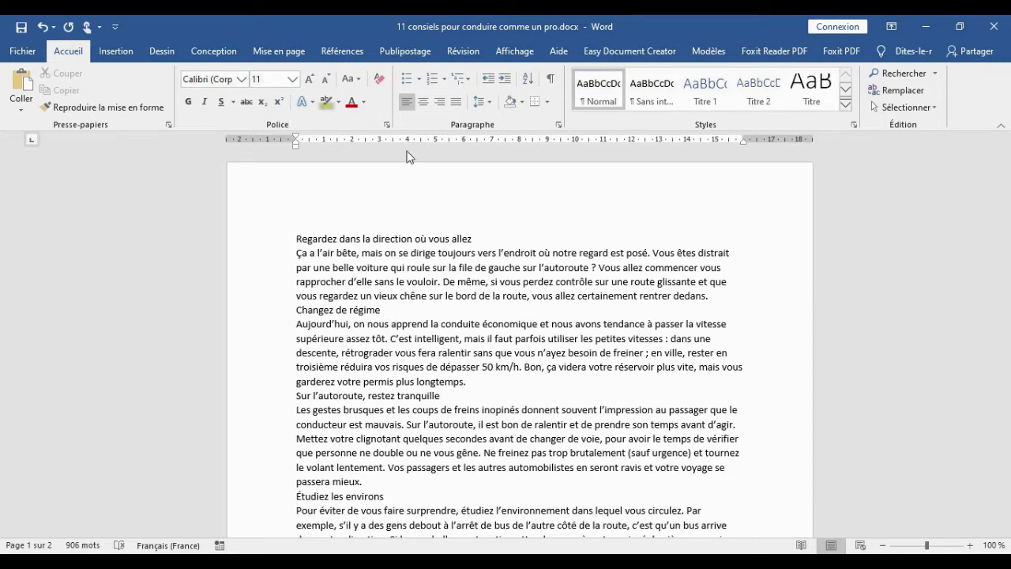
click(18, 110)
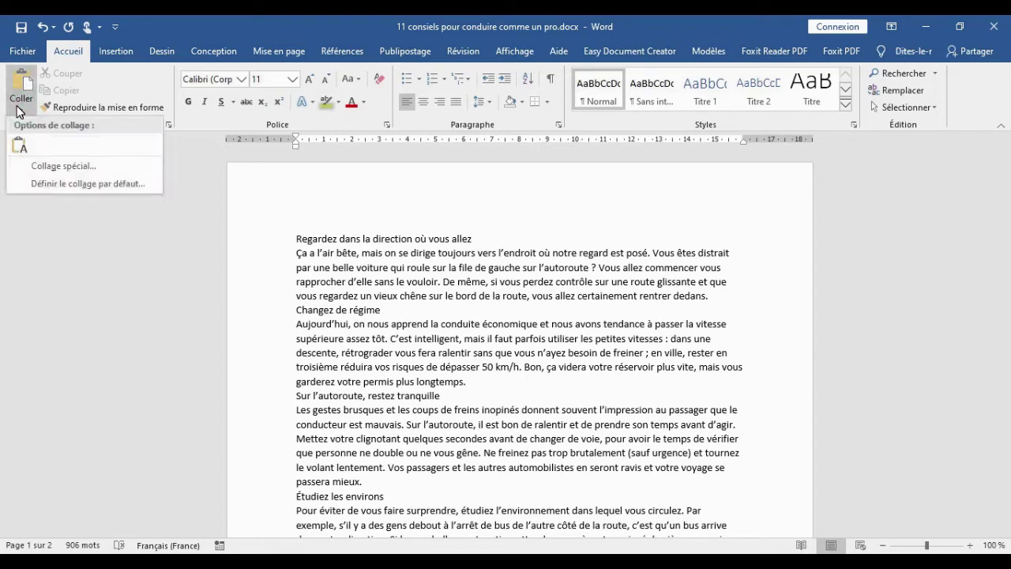
click(21, 103)
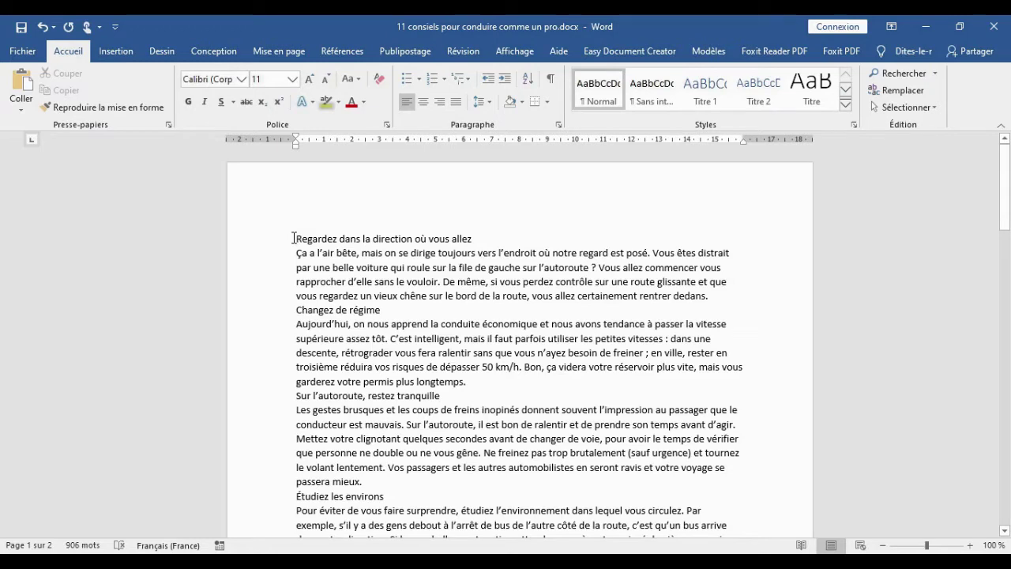
drag(294, 238, 397, 309)
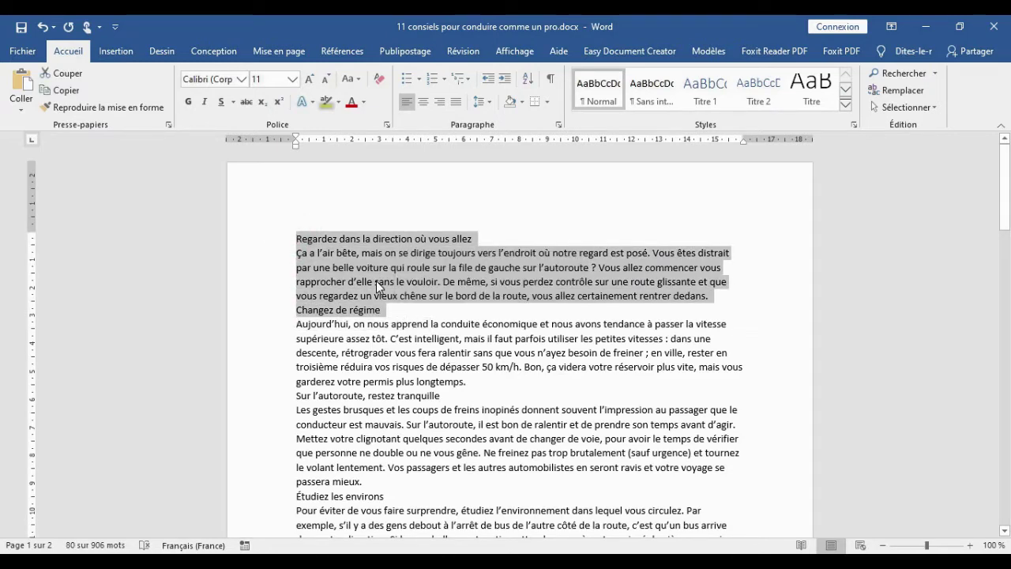
right_click(378, 281)
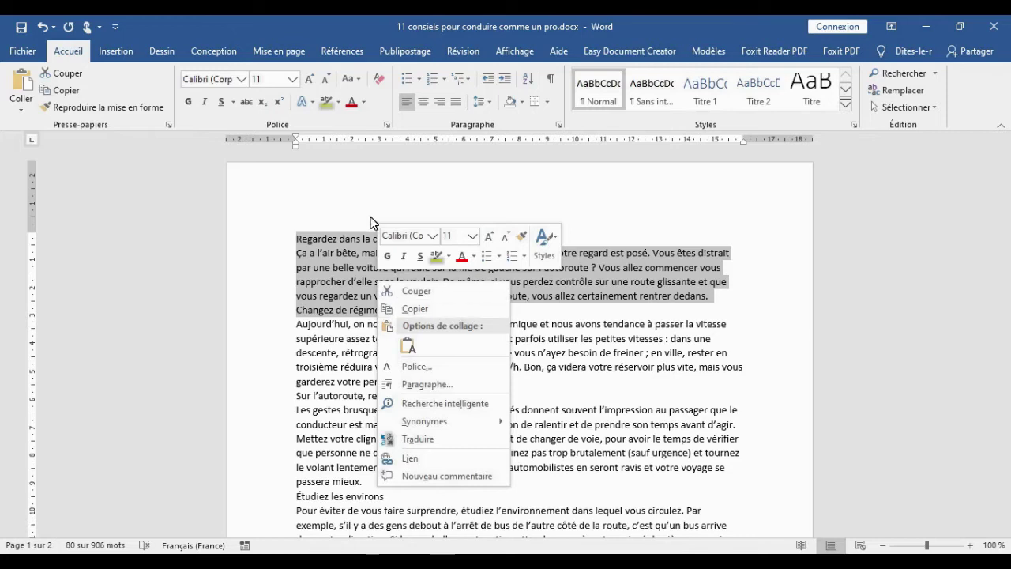
key(Escape)
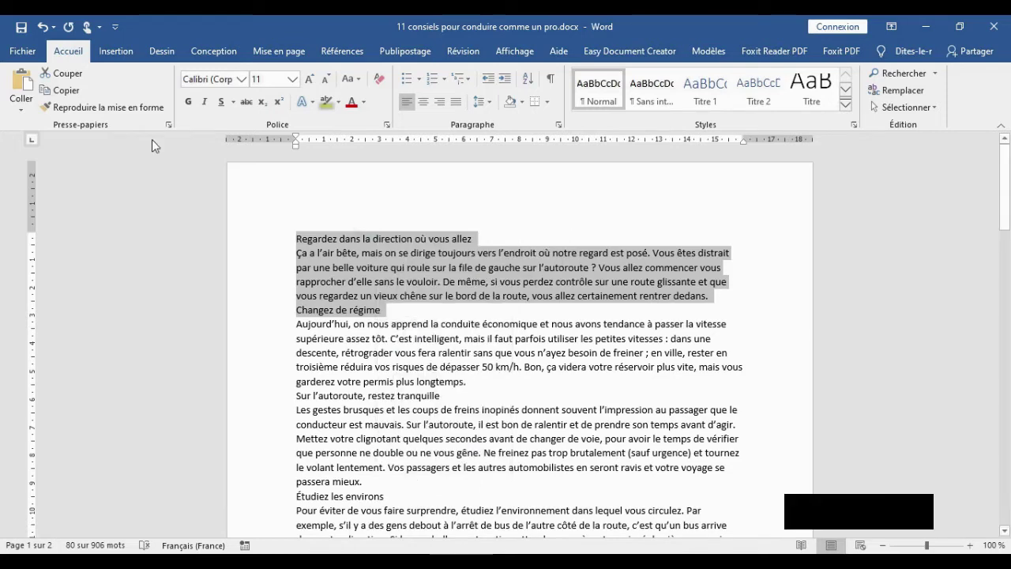
click(66, 93)
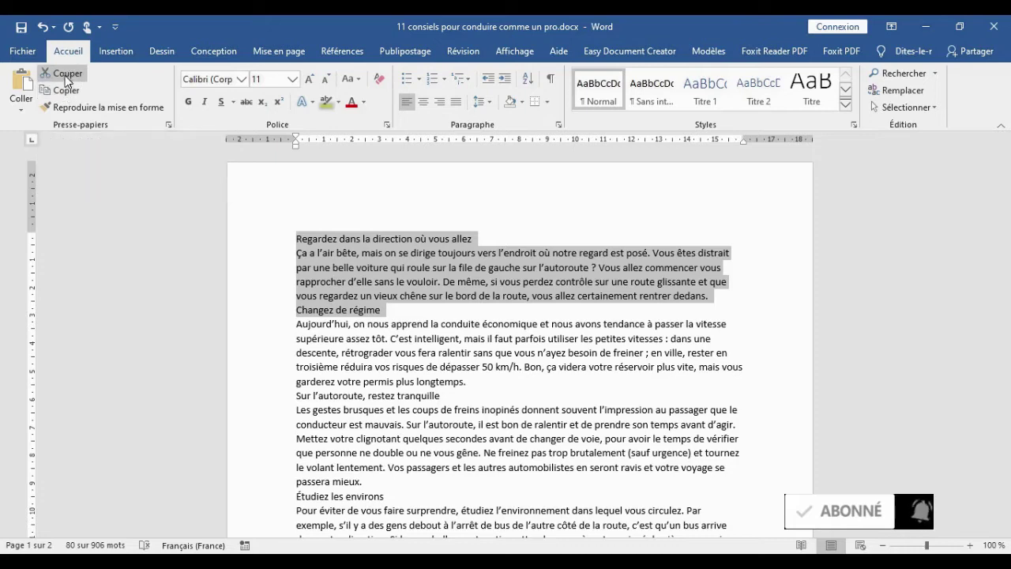
click(103, 109)
click(344, 239)
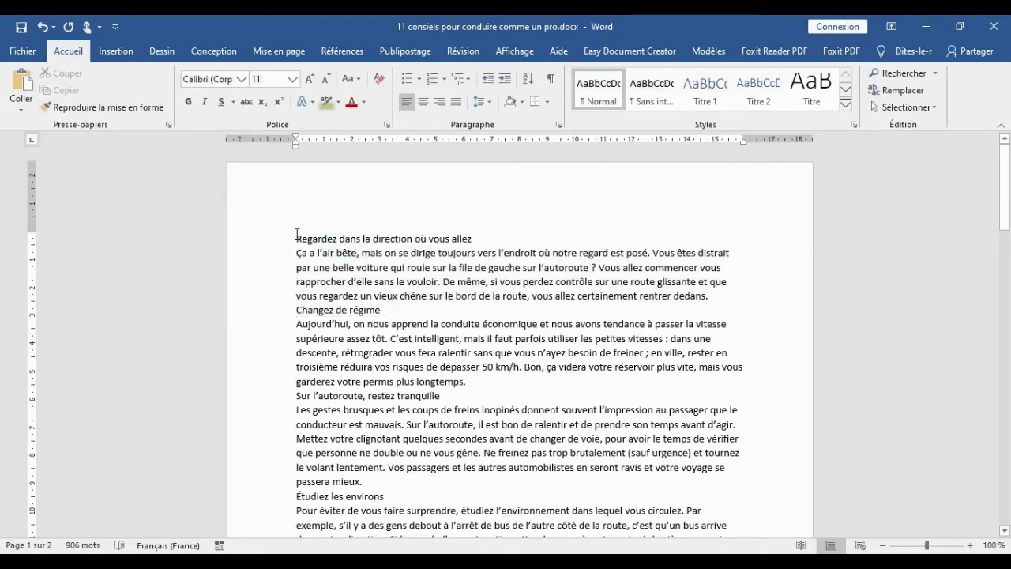
Cut the opening passage from "Regardez dans la direction où vous allez" through "Changez de régime", and undo the cut.
drag(295, 238, 381, 309)
key(ctrl+c)
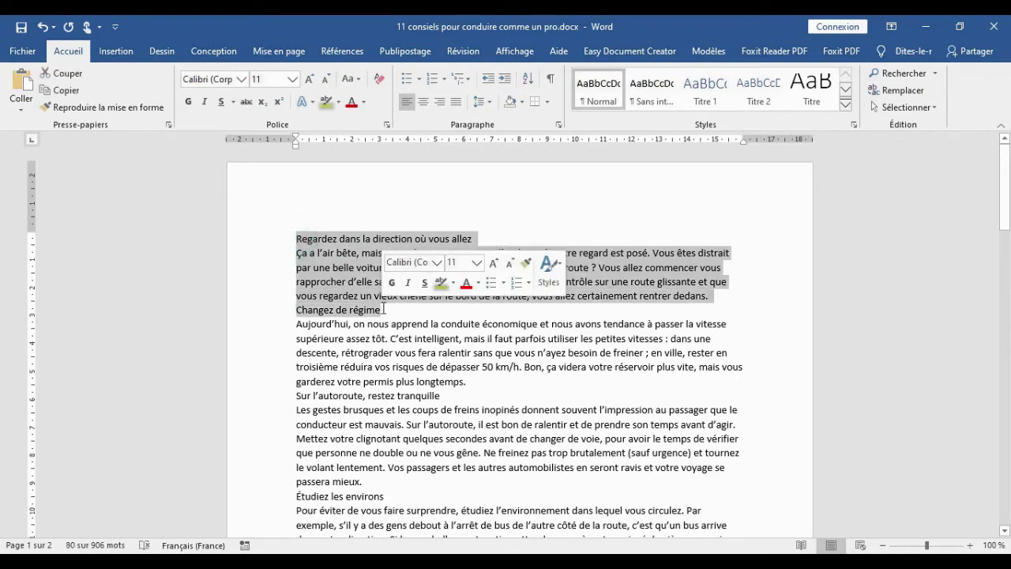
click(72, 78)
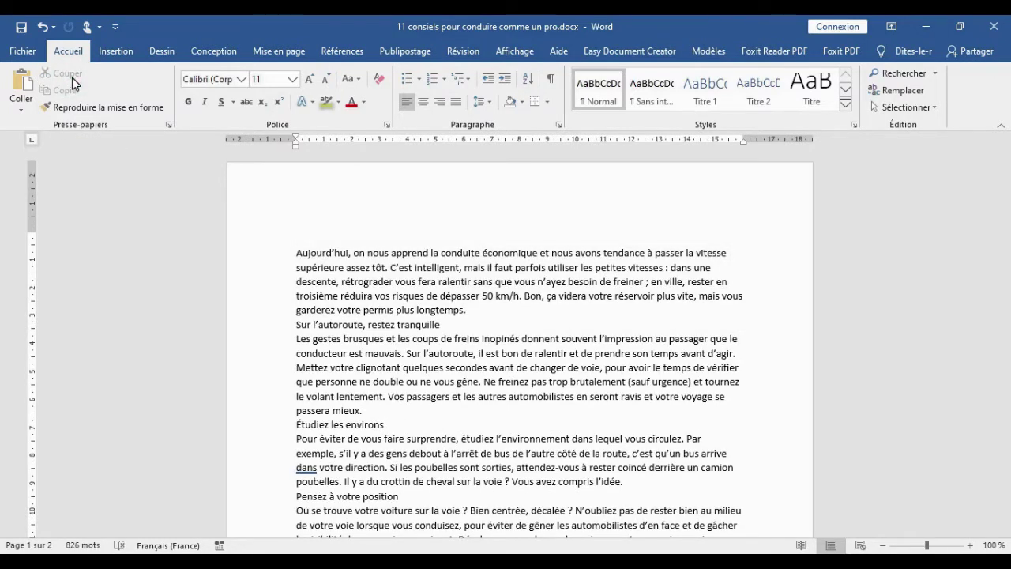
click(44, 28)
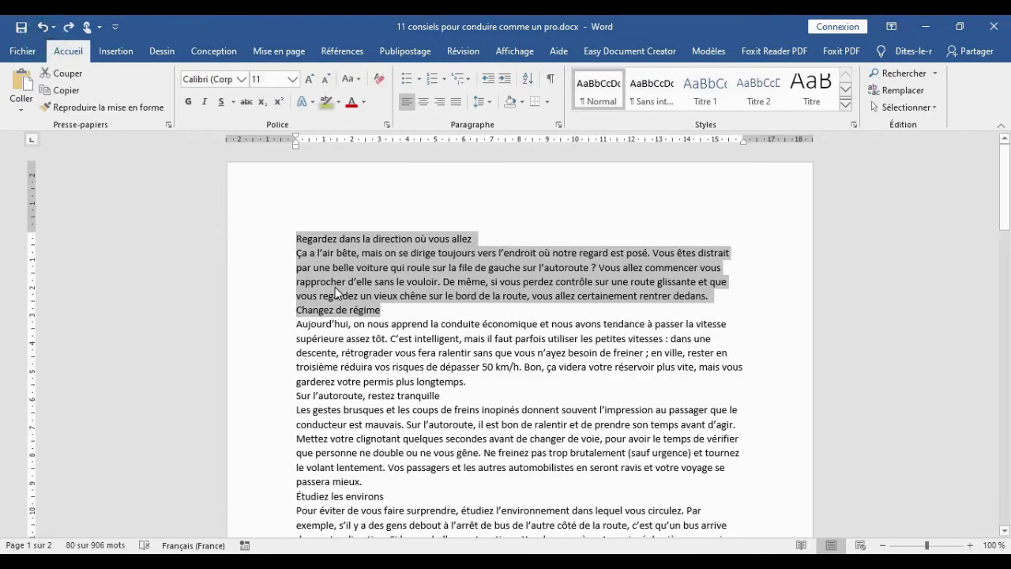
Copy the passage from "Regardez dans la direction où vous allez" through "Changez de régime" and paste it on a new line directly below itself.
click(71, 93)
right_click(395, 313)
click(395, 313)
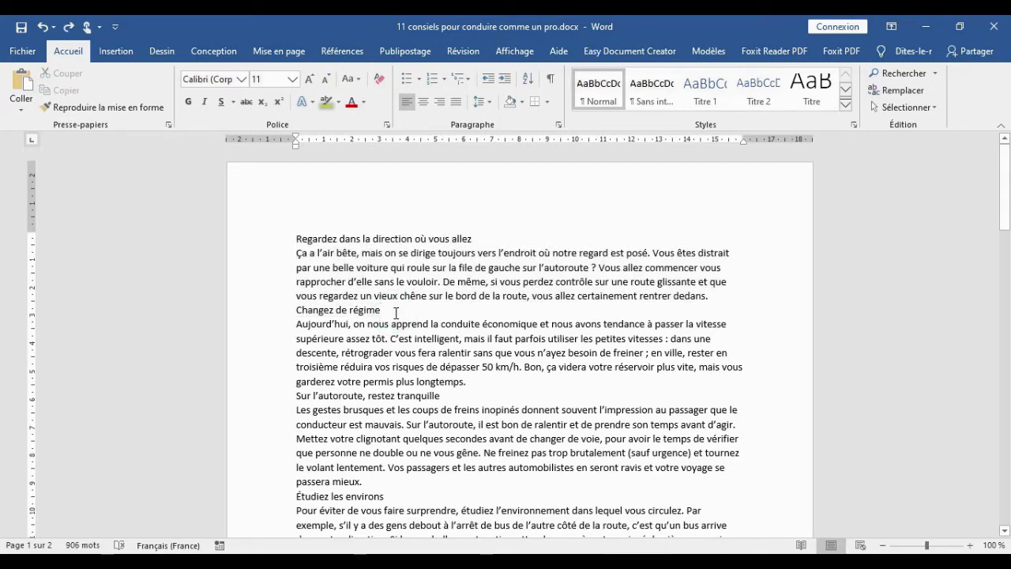
key(Return)
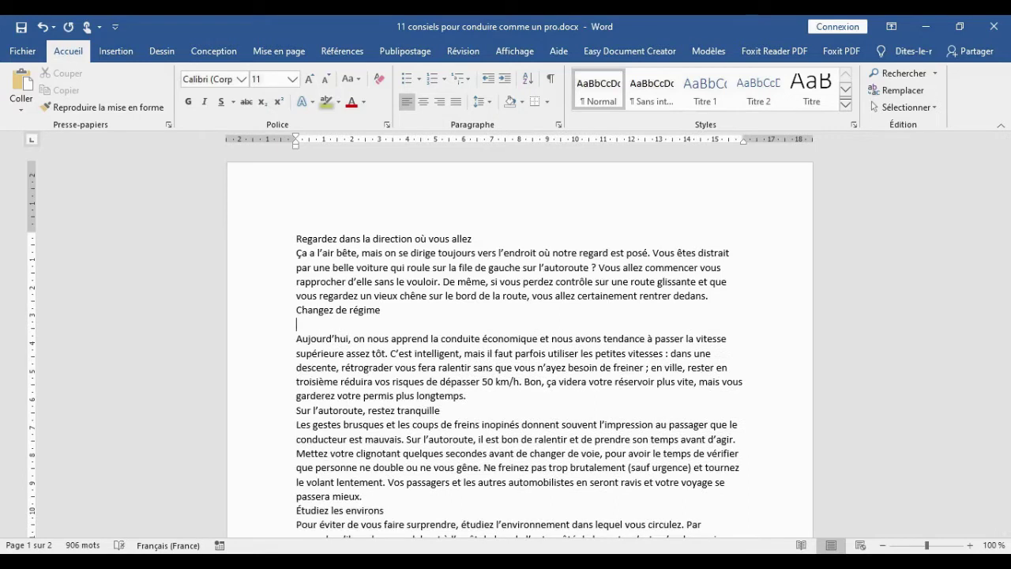
click(22, 83)
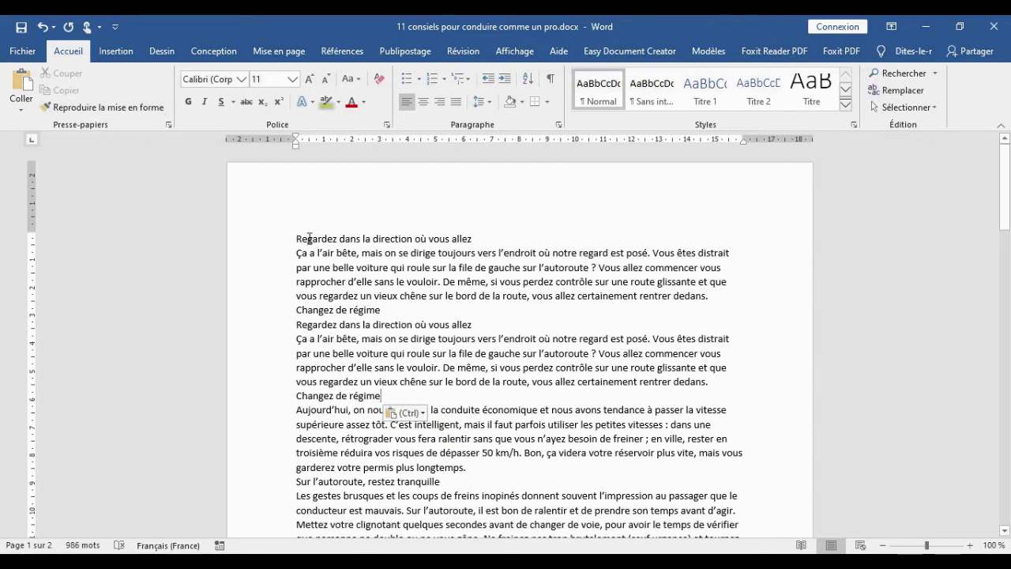
drag(292, 238, 382, 311)
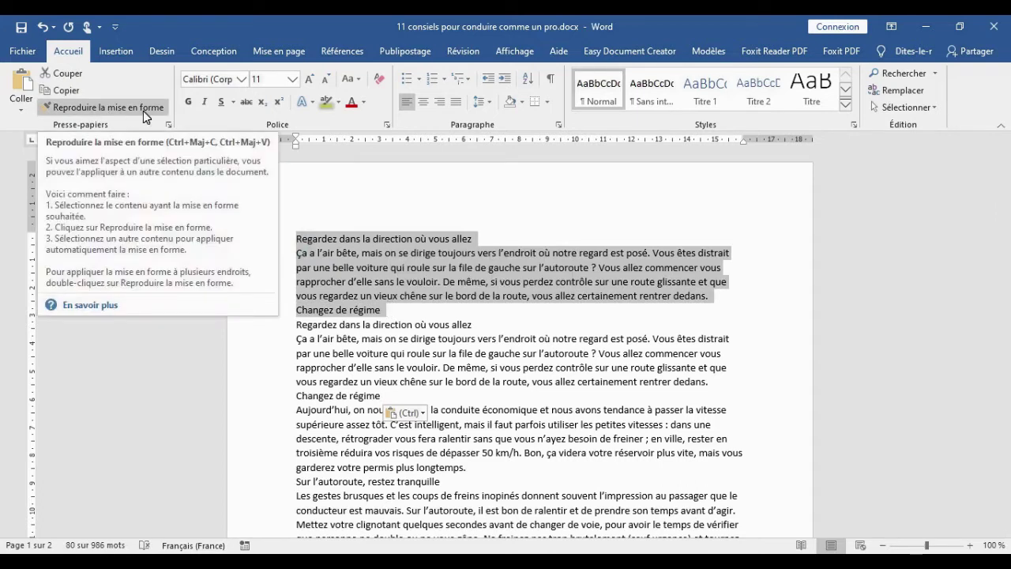
click(91, 115)
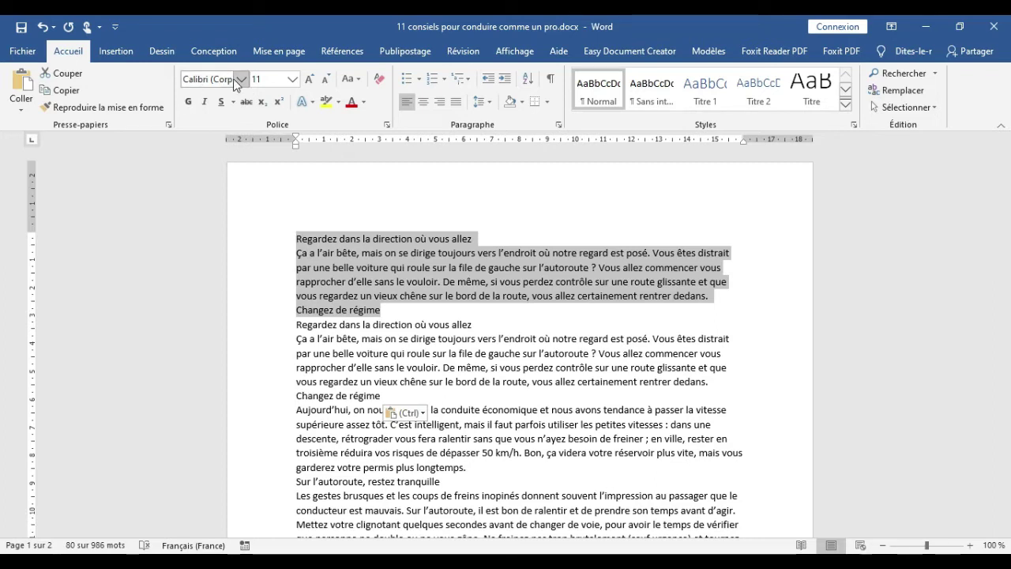
click(420, 378)
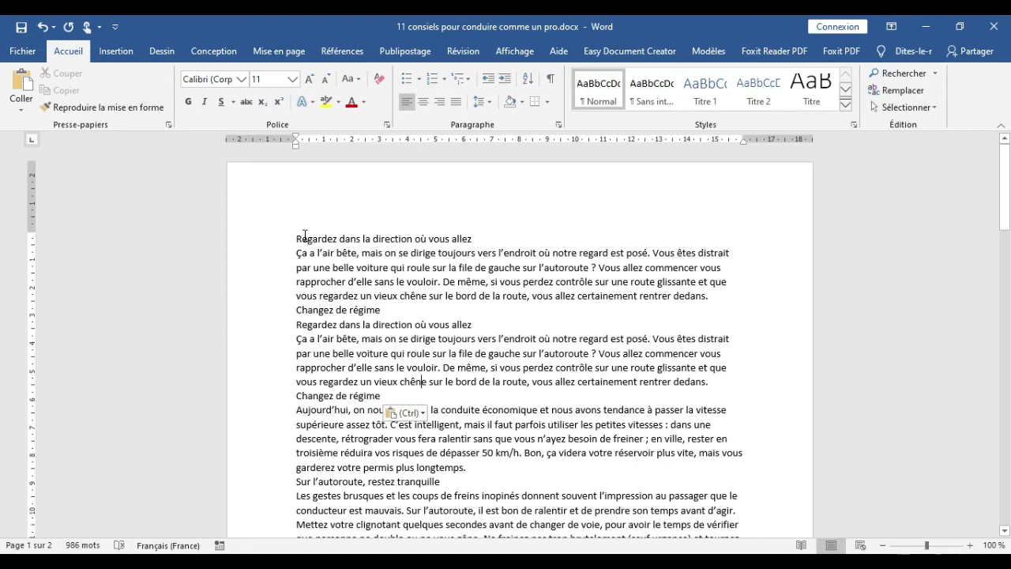
Try to set the font of the whole document's text to Times New Roman.
drag(293, 235, 298, 530)
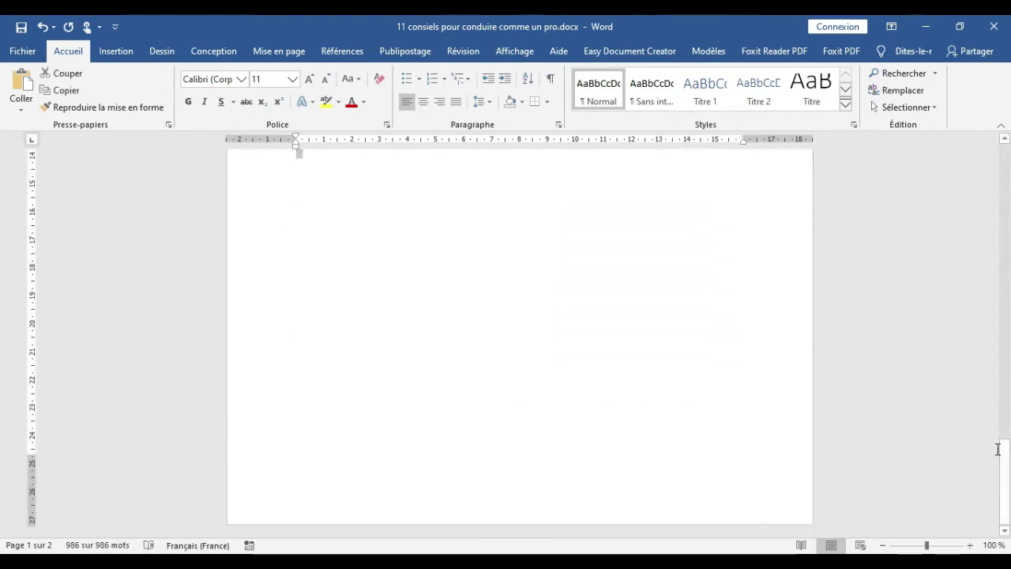
drag(1004, 474, 1004, 185)
click(218, 82)
text(times)
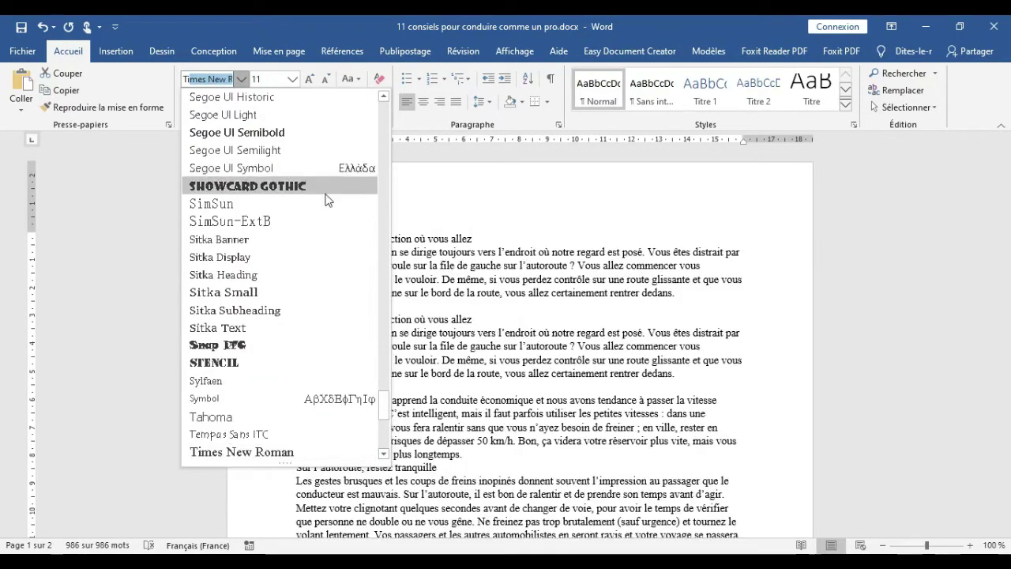
click(484, 271)
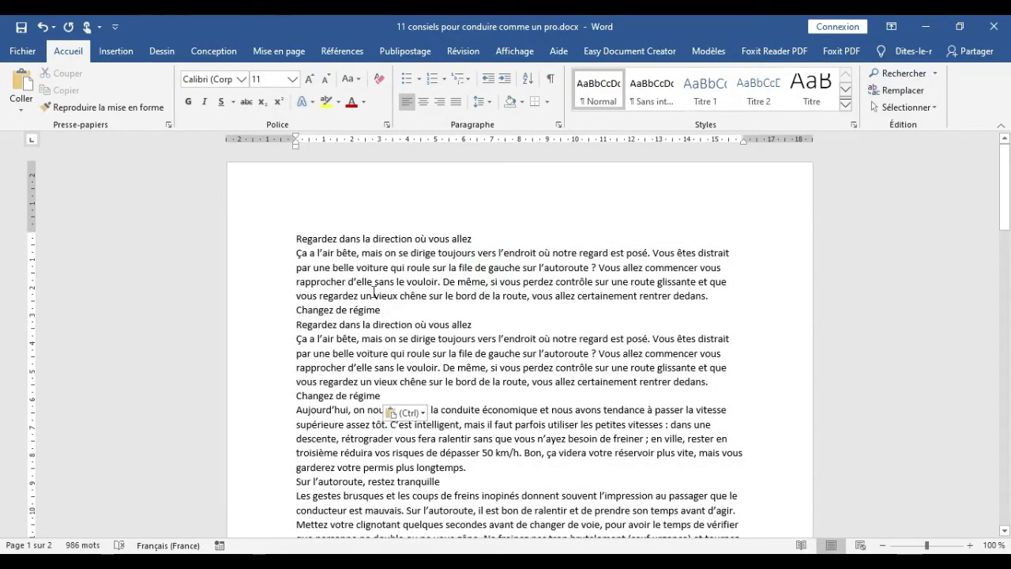
Set the font size of the whole document's text to 110.
click(309, 239)
key(ctrl+a)
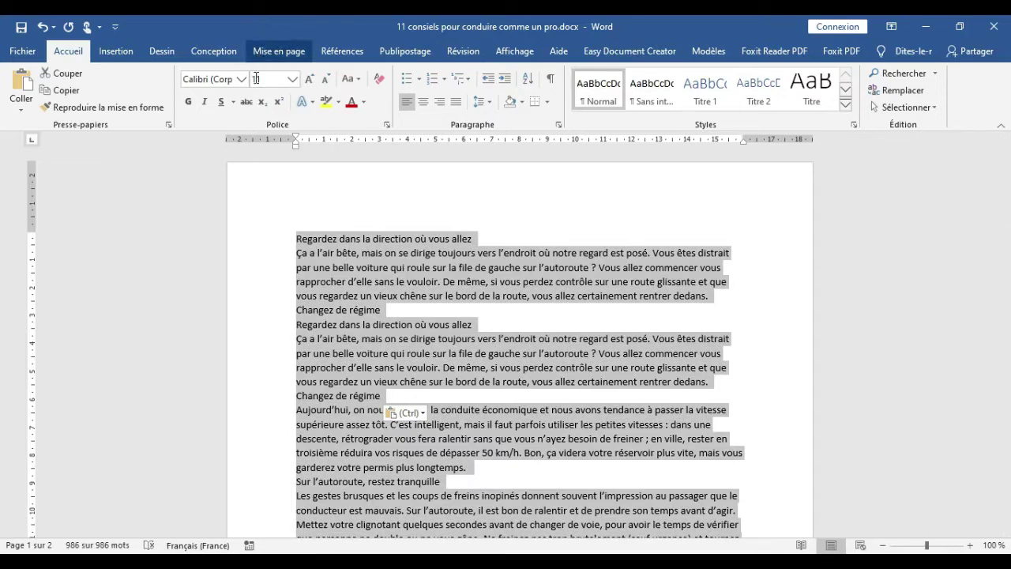
click(292, 81)
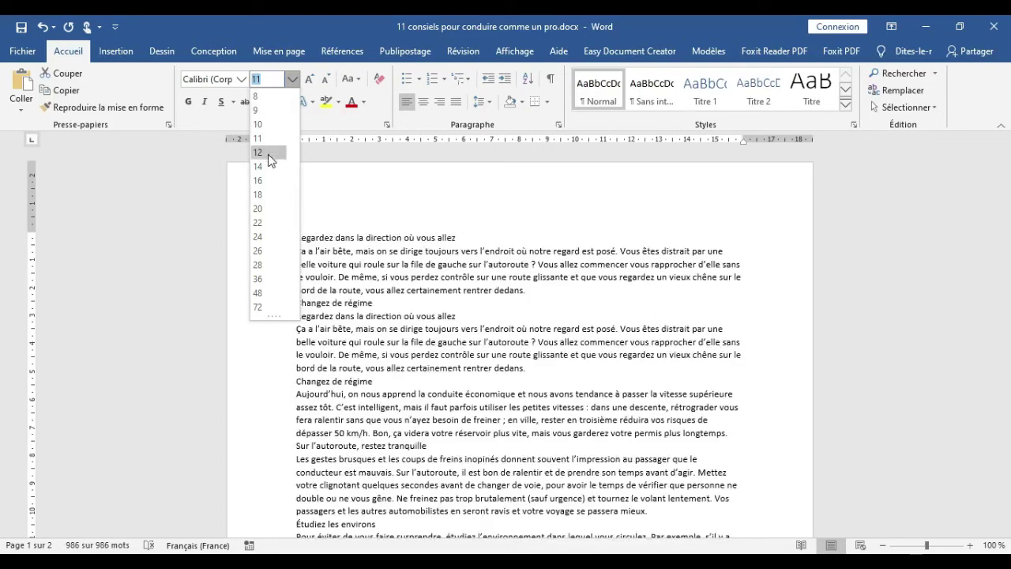
text(110)
key(Return)
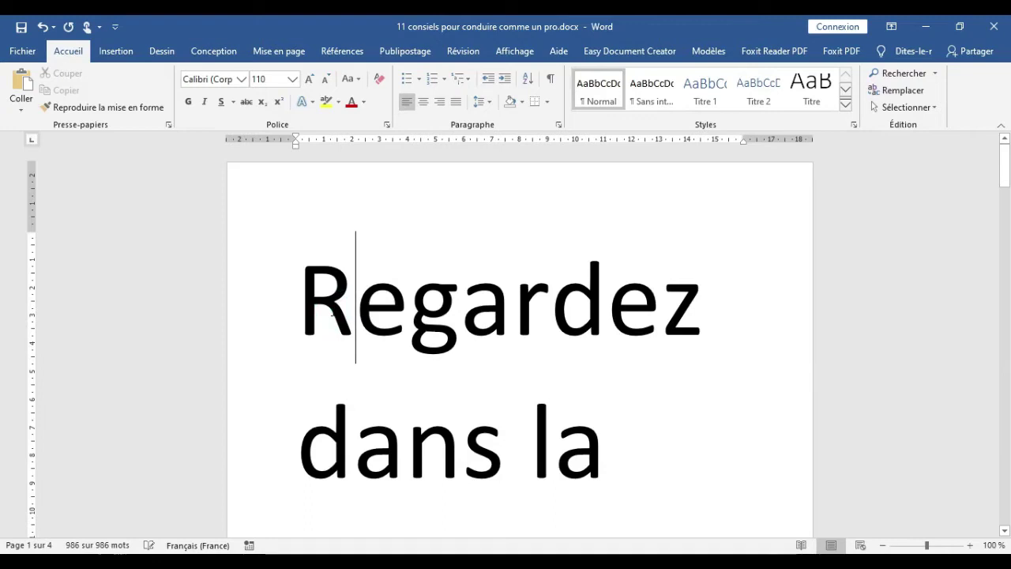
Set the font size of the whole document's text to 12.
key(ctrl+a)
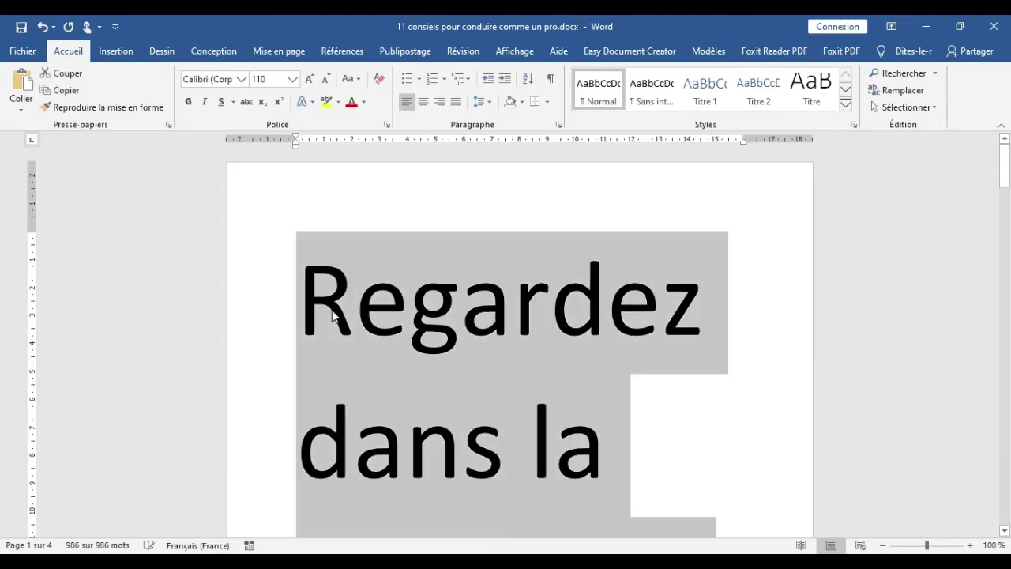
click(292, 79)
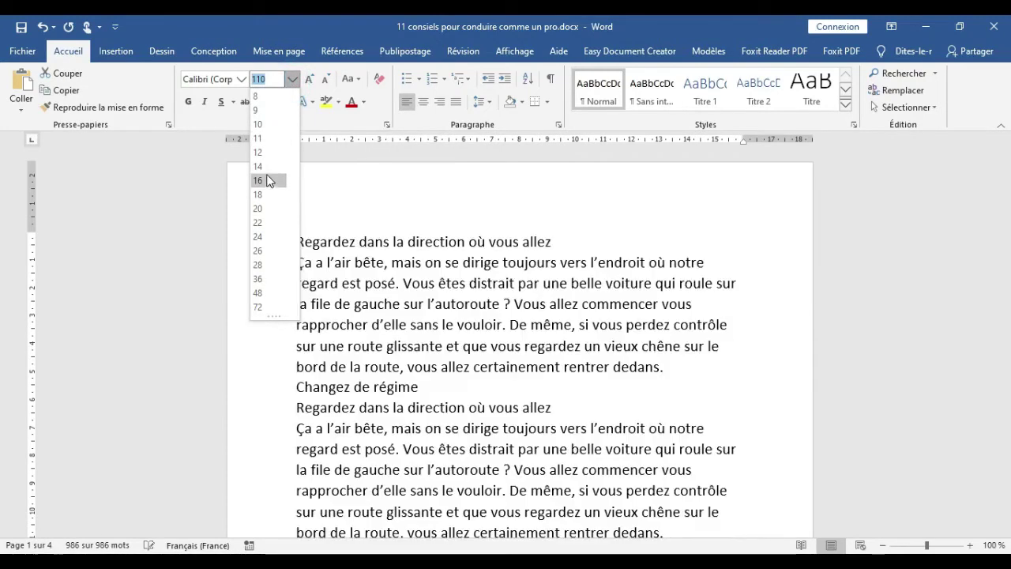
click(259, 152)
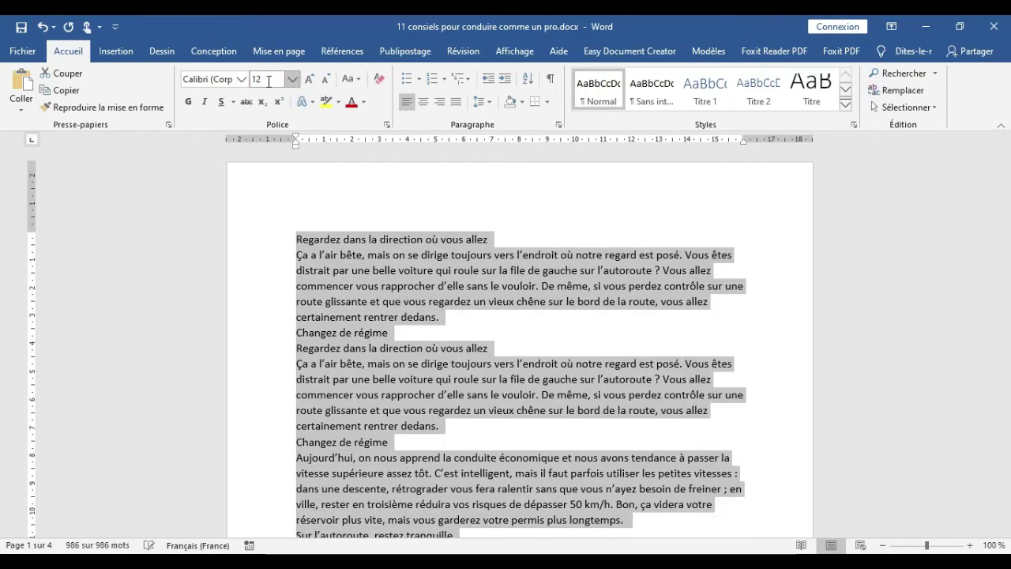
Make the whole document's text bold, italic and underlined, and view the available underline styles.
click(188, 102)
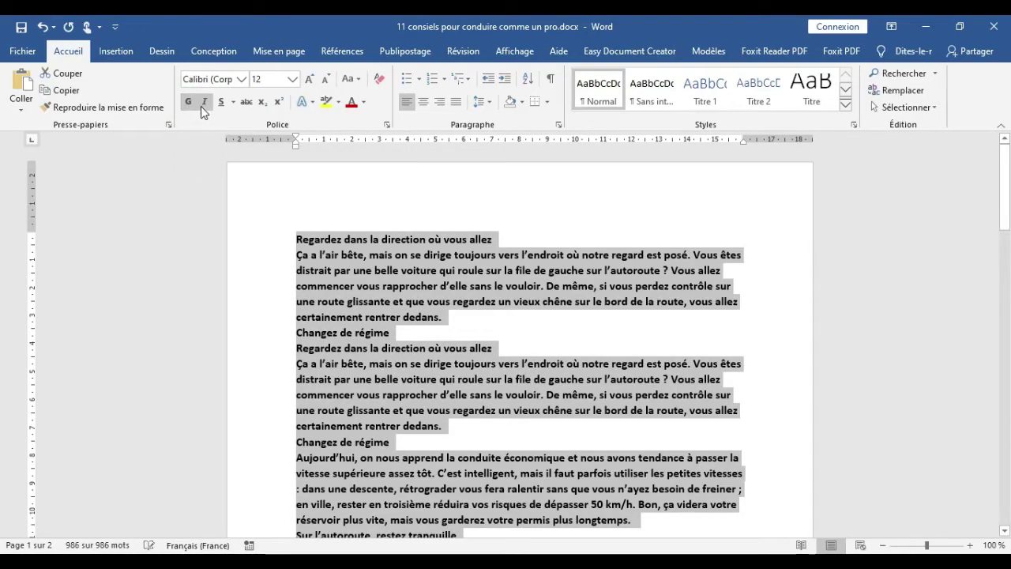
click(203, 106)
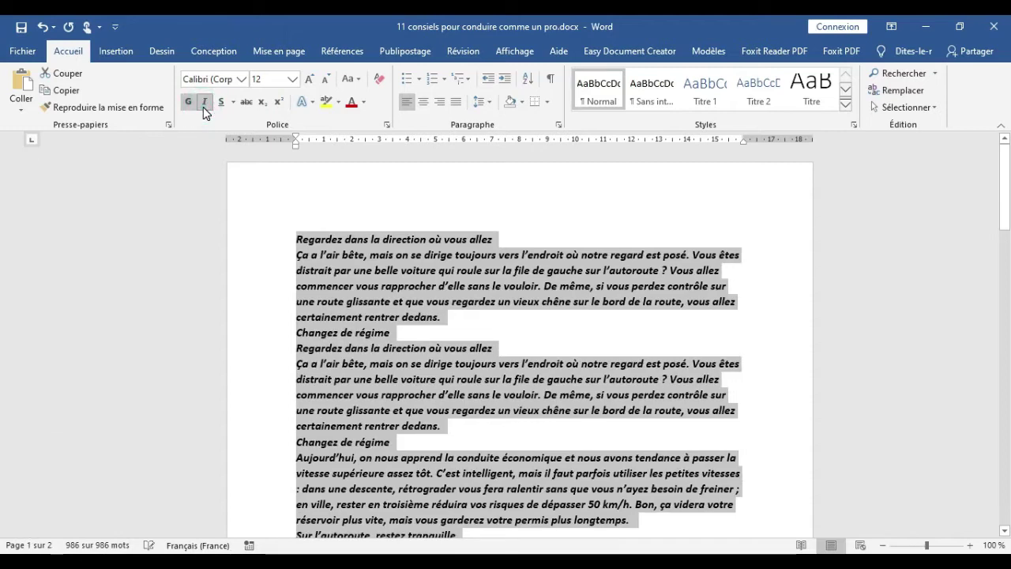
click(222, 103)
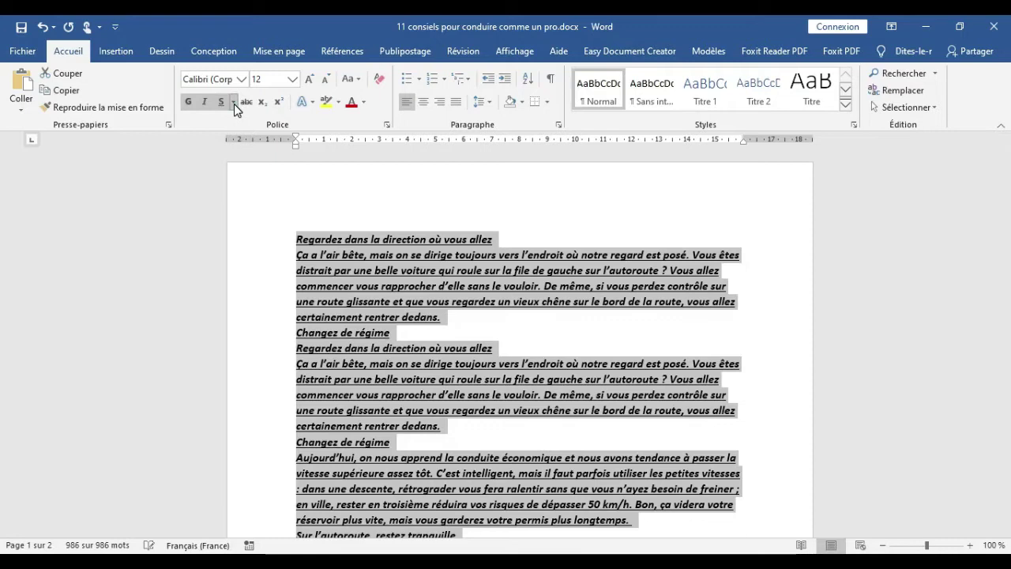
click(234, 103)
click(234, 103)
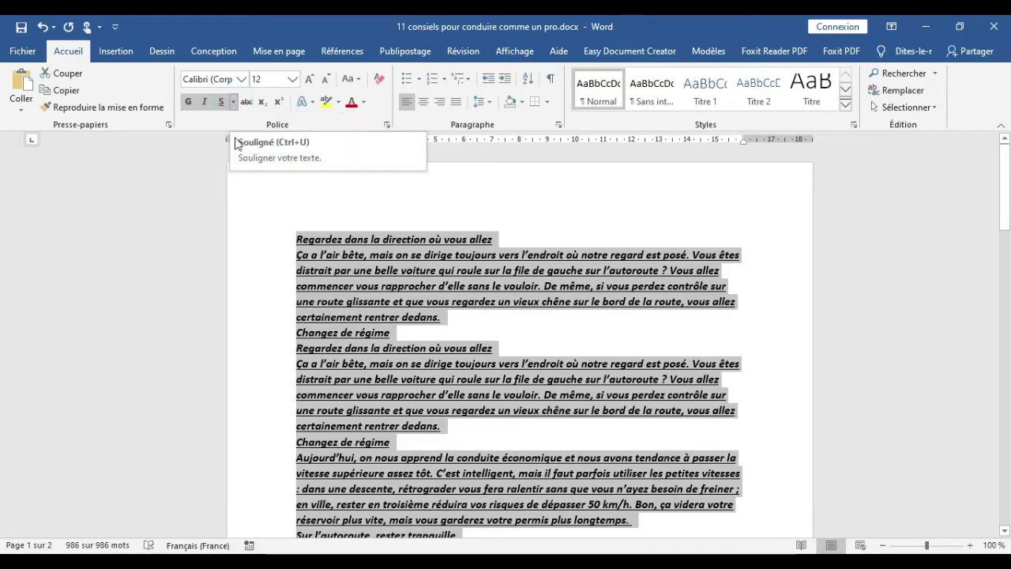
click(232, 105)
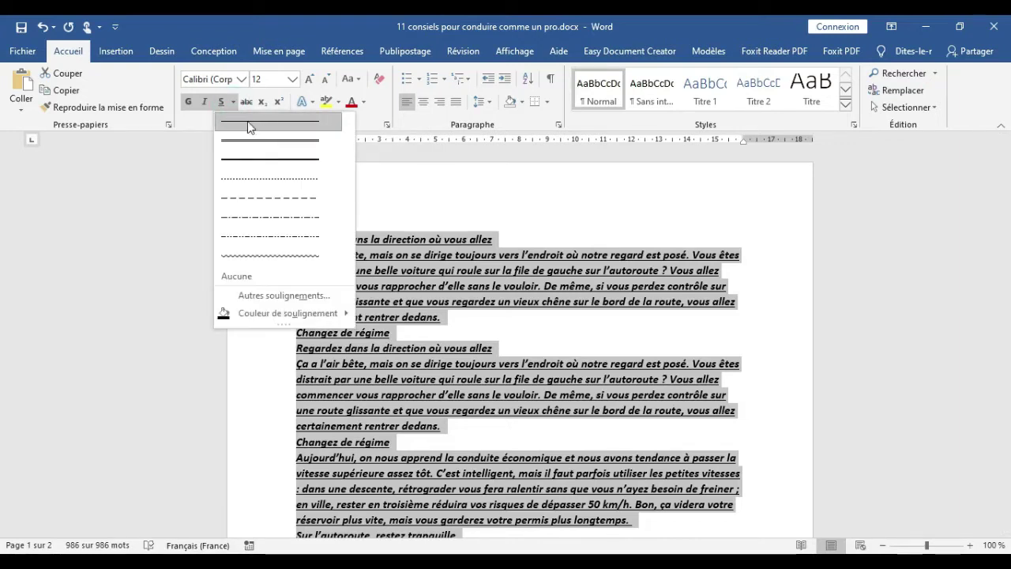
click(508, 214)
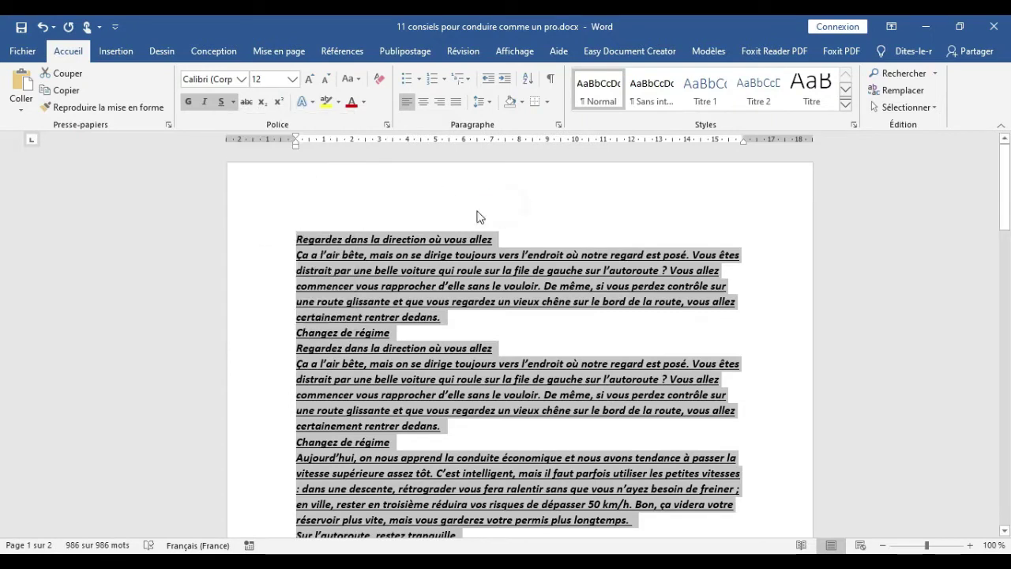
Apply a double underline to the first line, "Regardez dans la direction où vous allez", and insert a blank line after it.
click(355, 230)
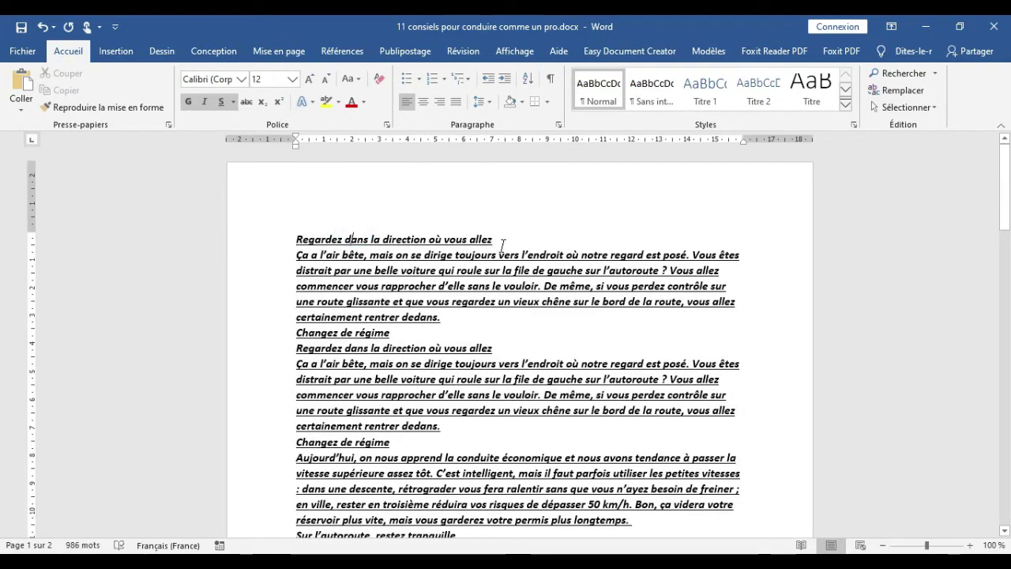
drag(498, 239, 293, 237)
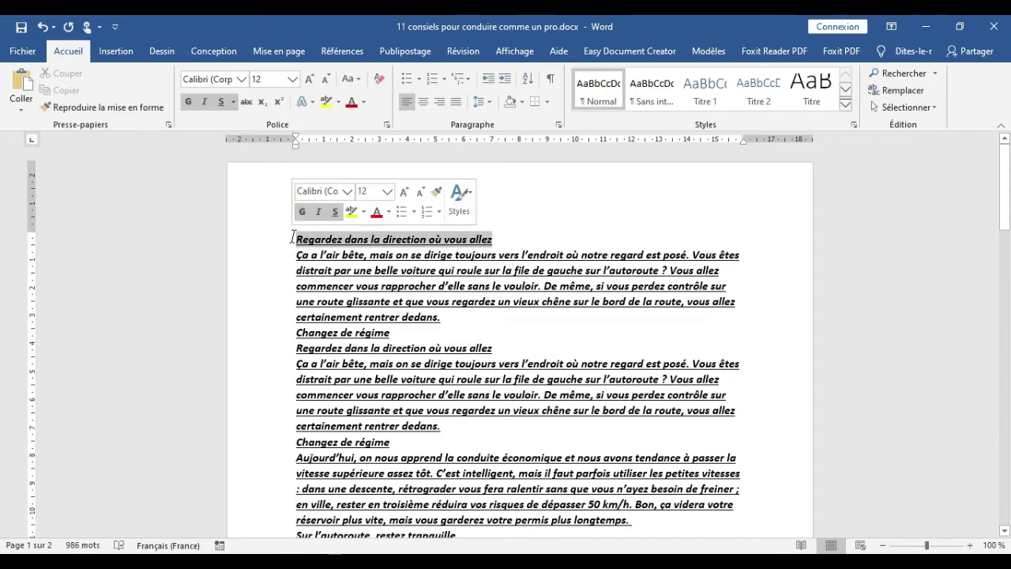
click(233, 103)
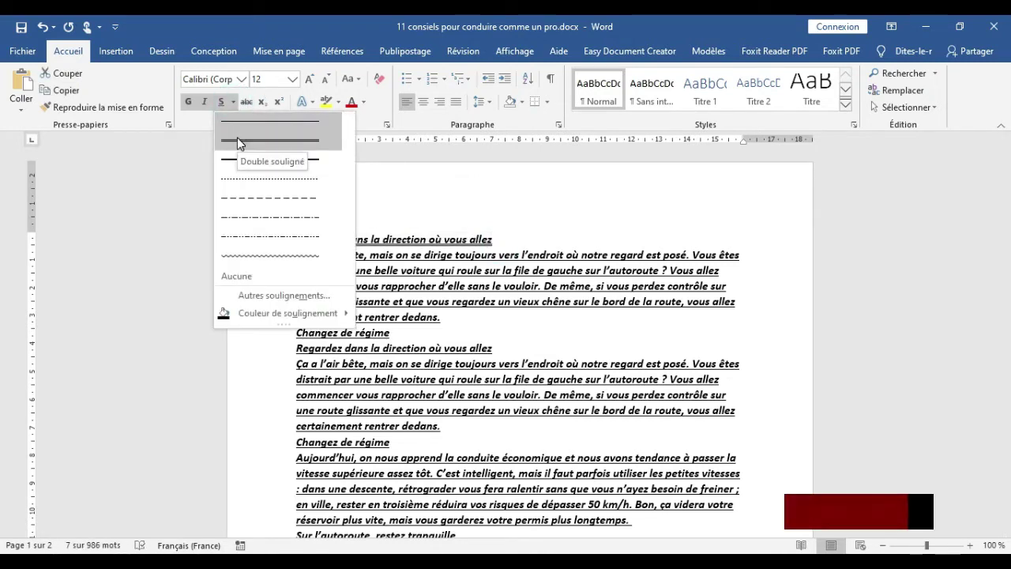
click(238, 140)
click(422, 256)
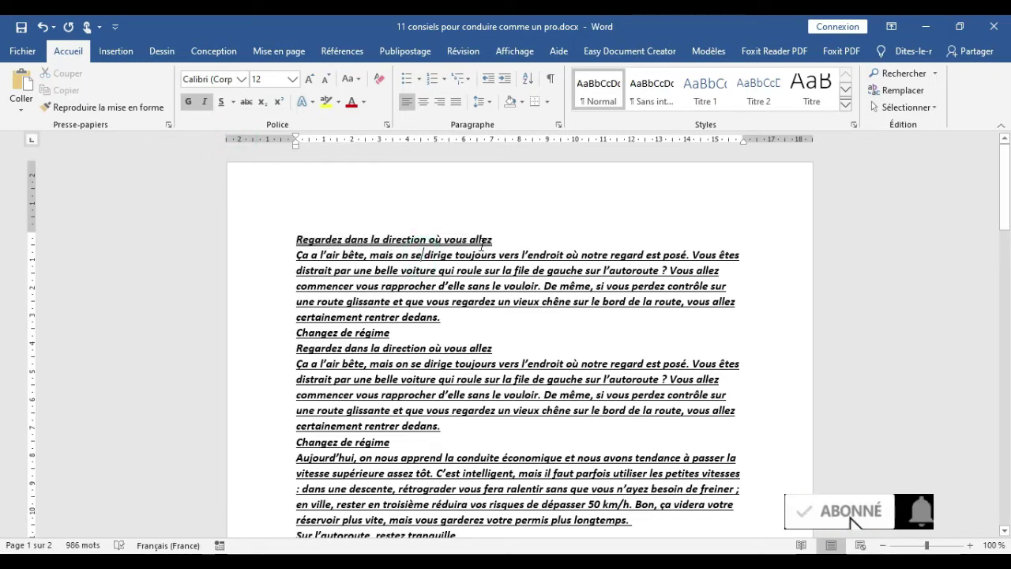
click(497, 242)
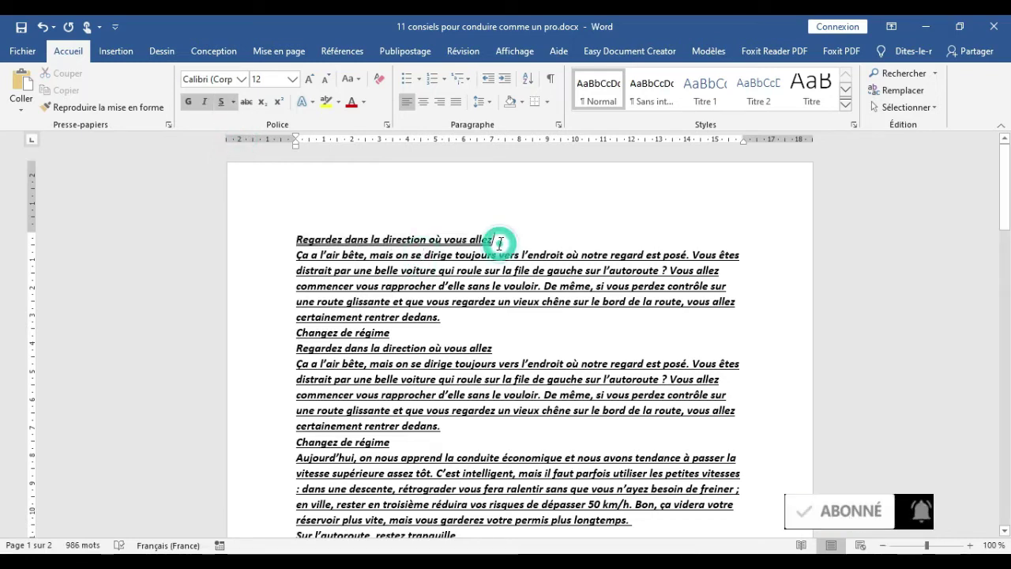
key(Return)
Remove bold, italic and underline from the whole document's text and strike all of it through.
key(ctrl+a)
key(ctrl+space)
click(247, 101)
click(529, 347)
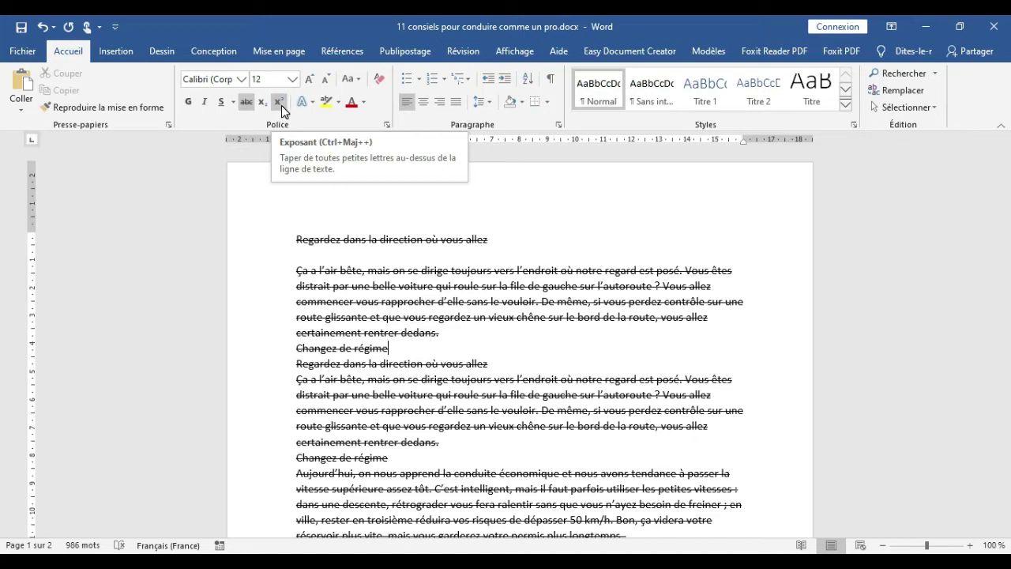
Enlarge the font size of the first line, "Regardez dans la direction où vous allez", step by step to about 90.
click(387, 290)
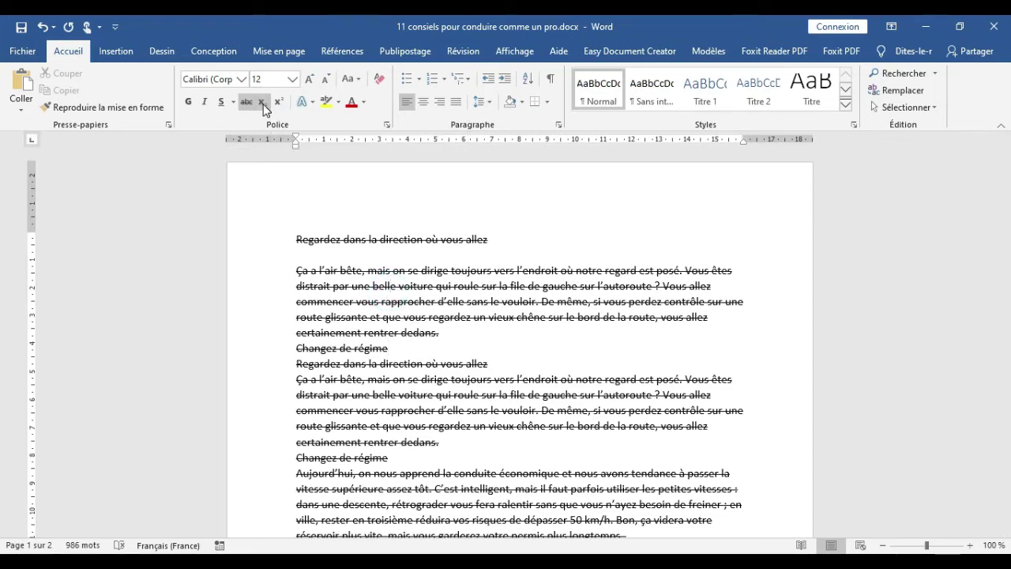
click(308, 81)
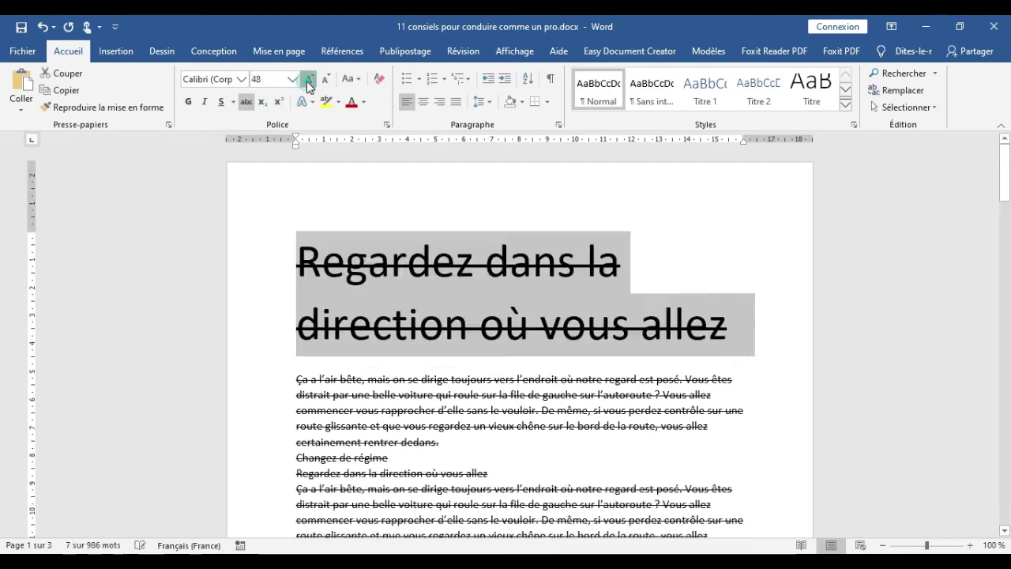
click(307, 80)
click(308, 81)
click(308, 80)
click(308, 81)
Reduce the first line's font size step by step to 24, and undo the formatting changes made to the document.
click(324, 81)
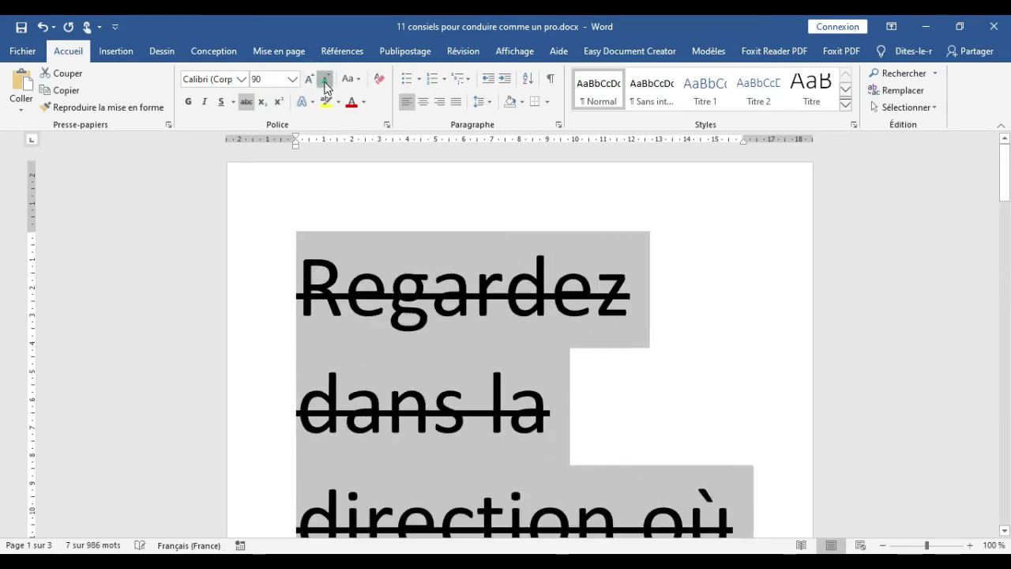
click(324, 81)
click(325, 81)
click(324, 81)
click(324, 81)
click(325, 81)
click(325, 81)
click(325, 82)
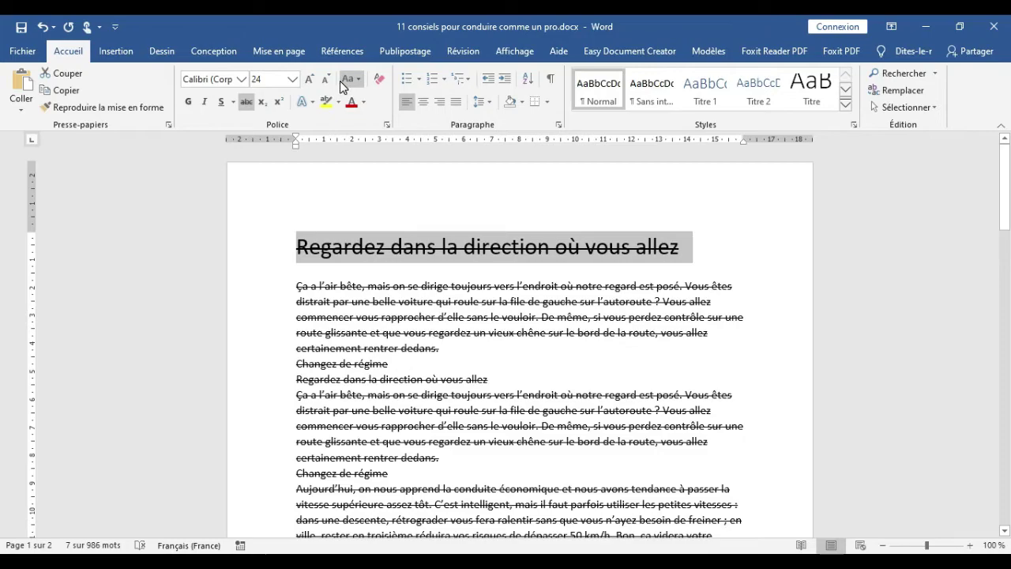
key(ctrl+z)
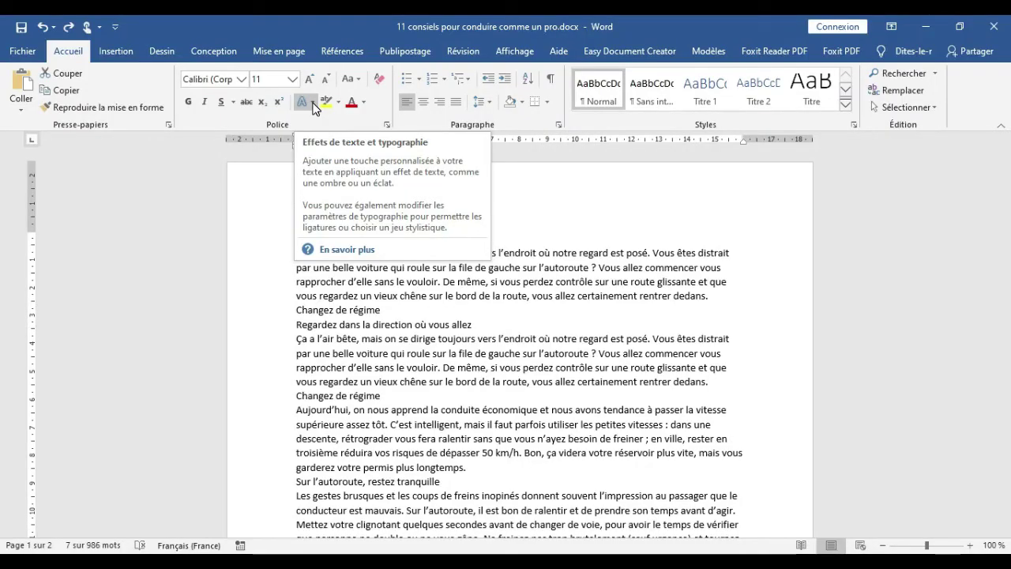
Preview text effects on the passage from "notre regard est posé" through the second "Changez de régime".
click(312, 102)
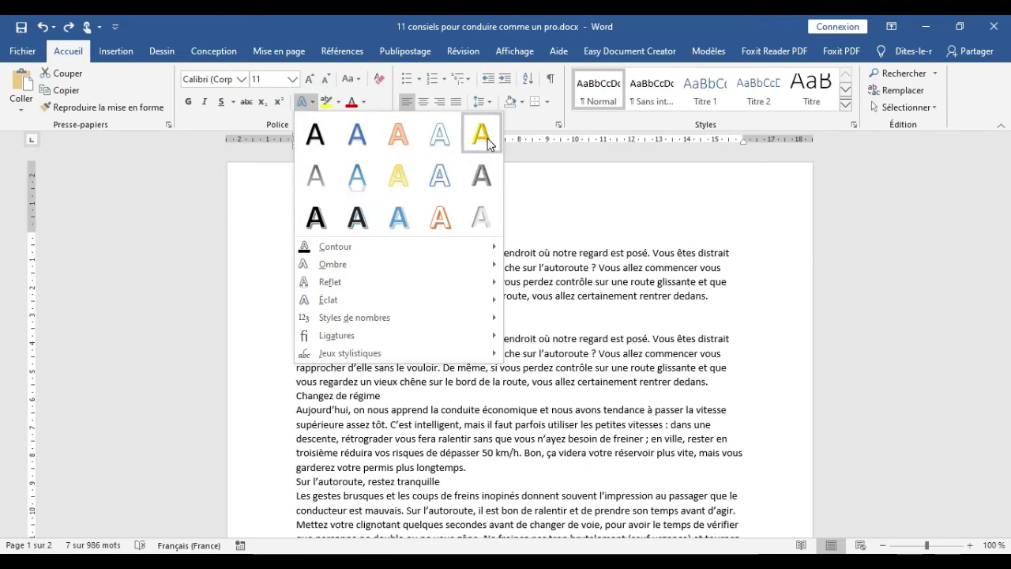
click(584, 251)
mouse_move(552, 253)
mouse_down()
mouse_move(653, 299)
mouse_move(385, 395)
mouse_up()
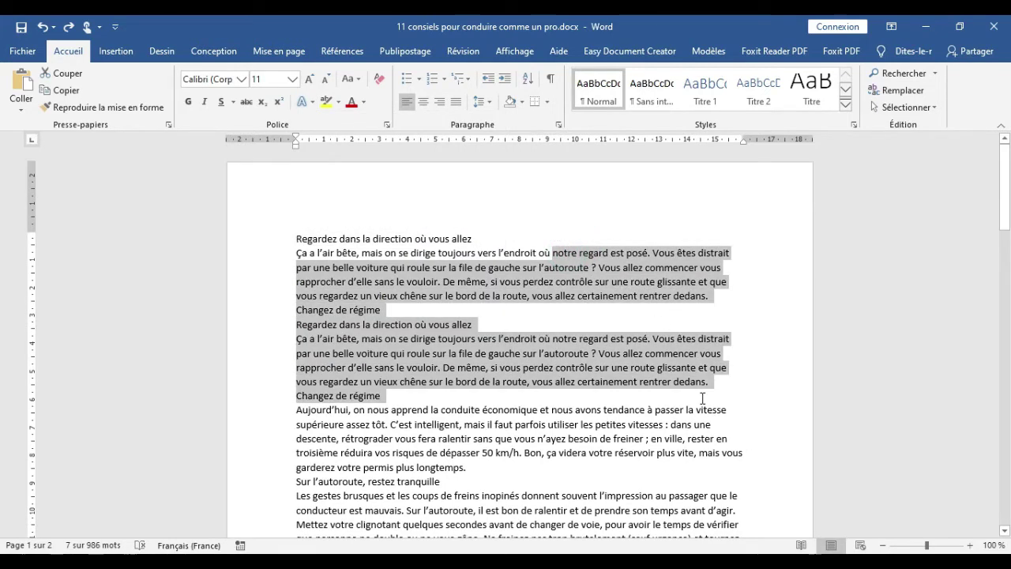
click(303, 102)
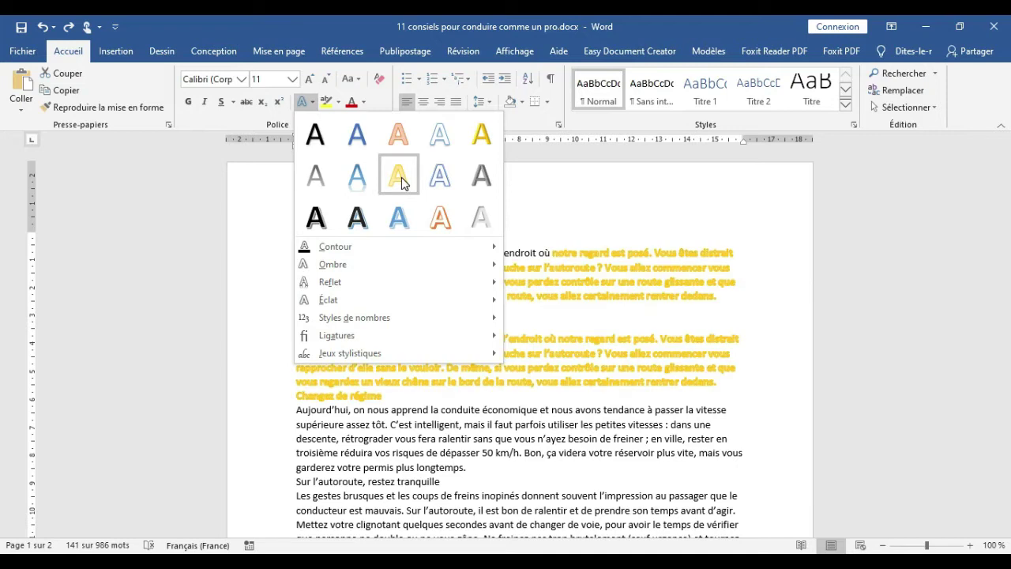
Highlight the passage from "notre regard est posé" through the second "Changez de régime" in yellow.
click(335, 102)
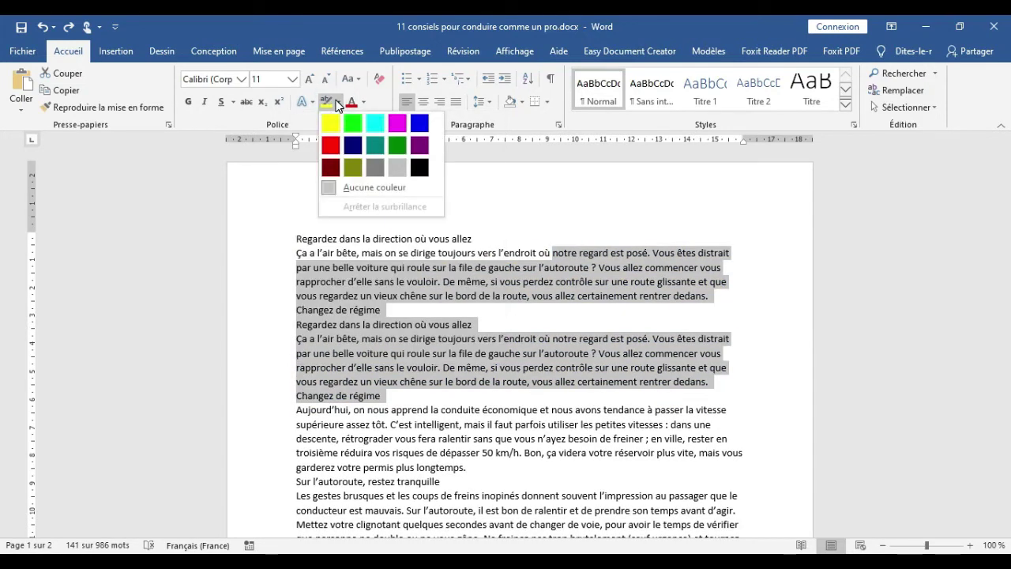
click(337, 104)
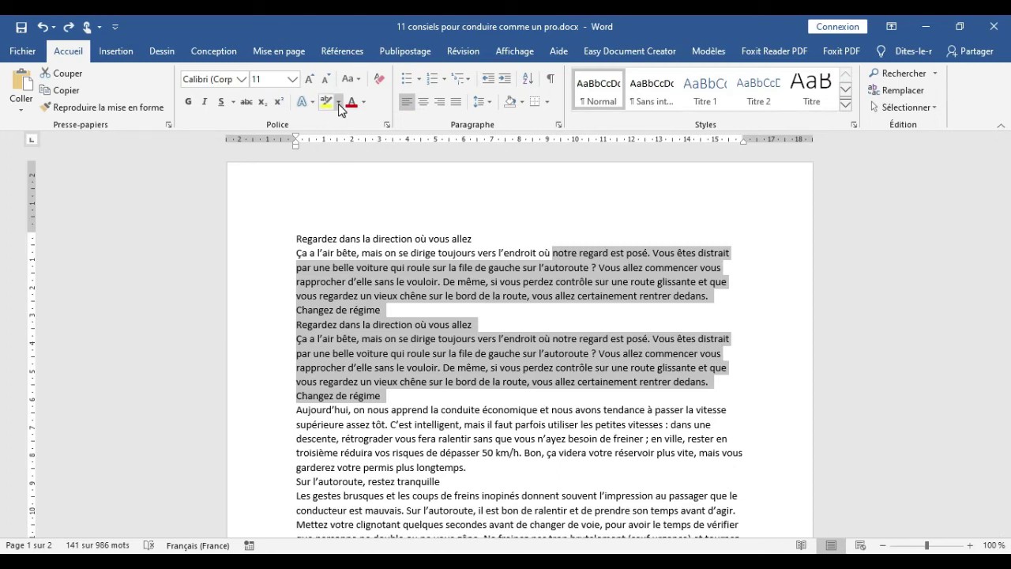
click(339, 104)
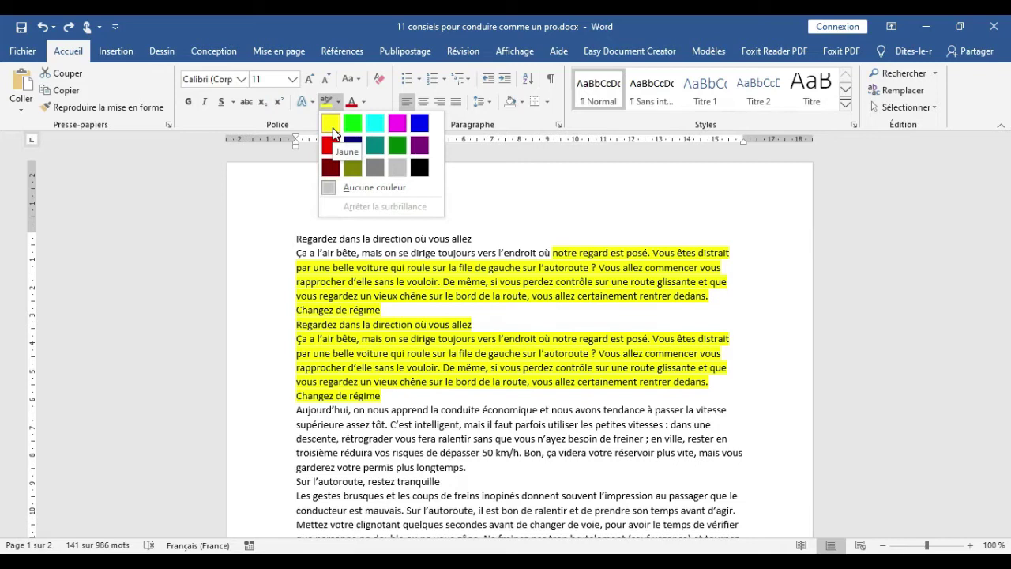
click(330, 124)
click(456, 268)
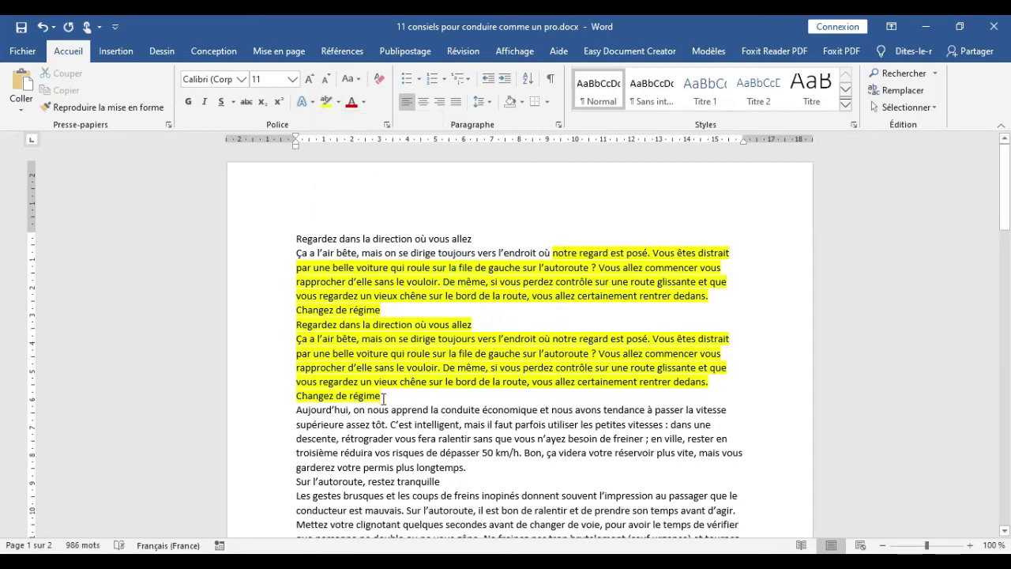
Undo back to before the duplicate passage was pasted, and colour the text from "Regardez dans la direction" through "Changez de régime" dark orange.
key(ctrl+z)
click(296, 236)
drag(357, 282, 386, 310)
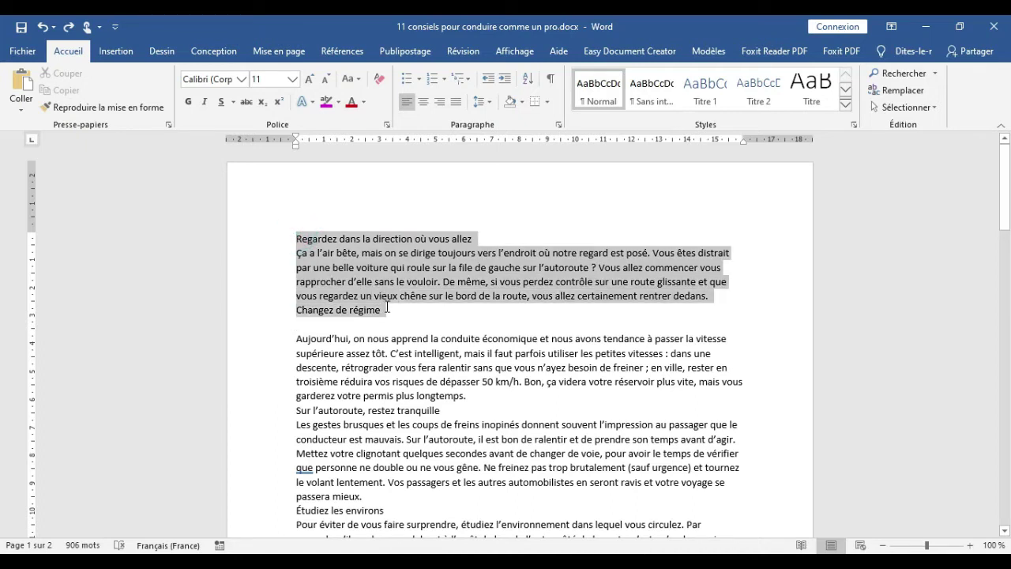
click(364, 100)
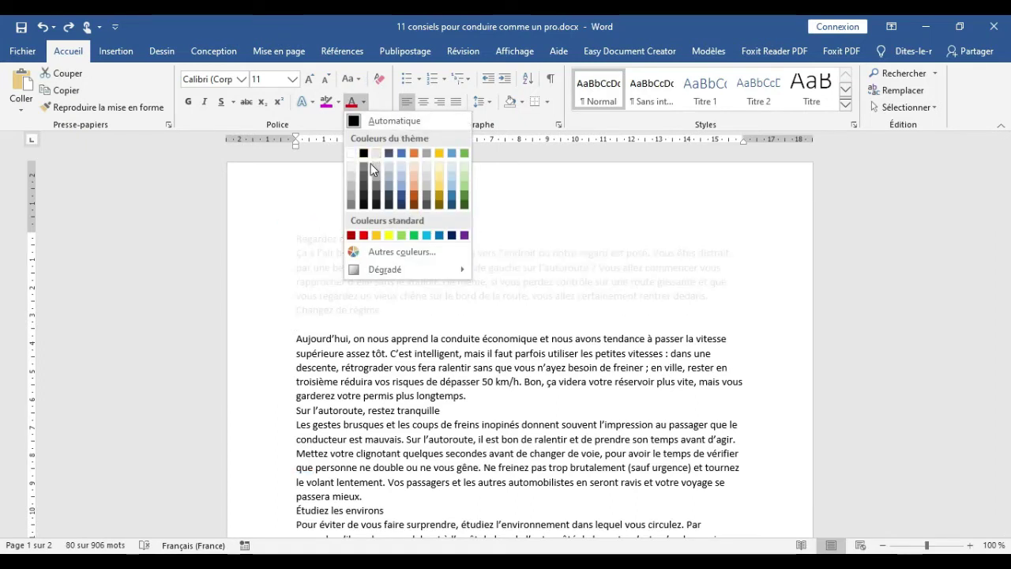
click(418, 201)
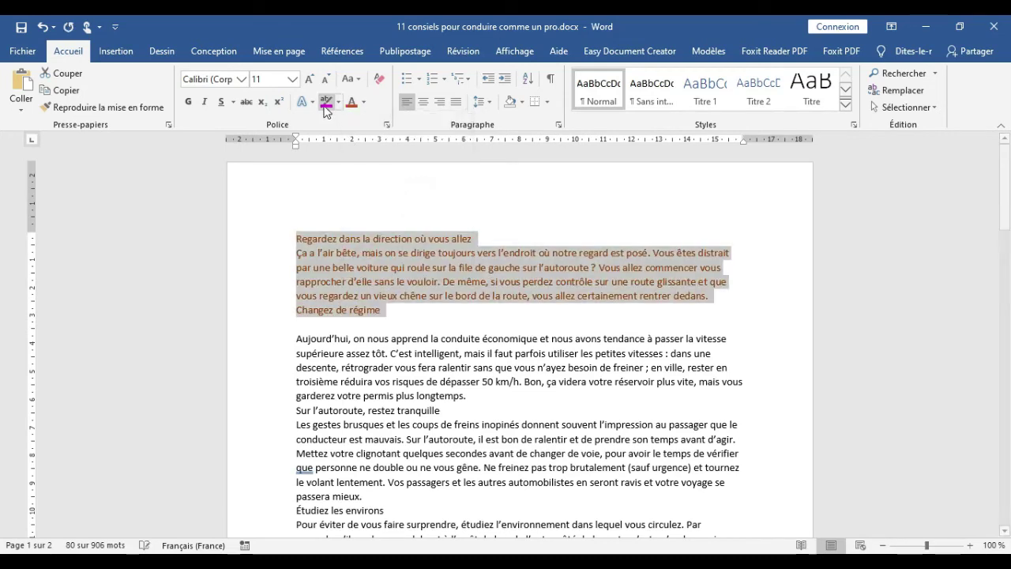
Convert the first line, "Regardez dans la direction où vous allez", to lowercase and then to uppercase.
click(359, 83)
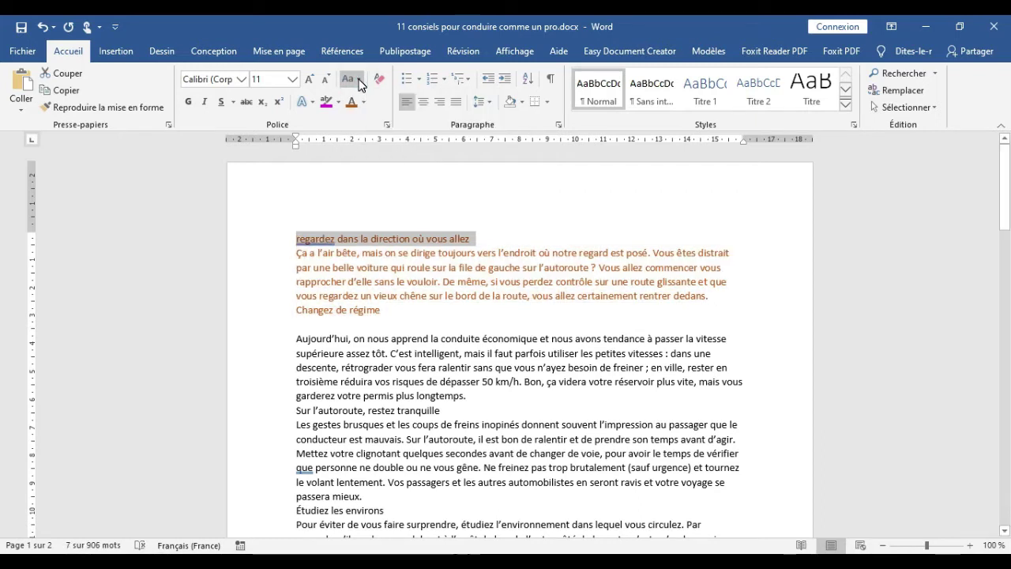
click(359, 84)
click(379, 131)
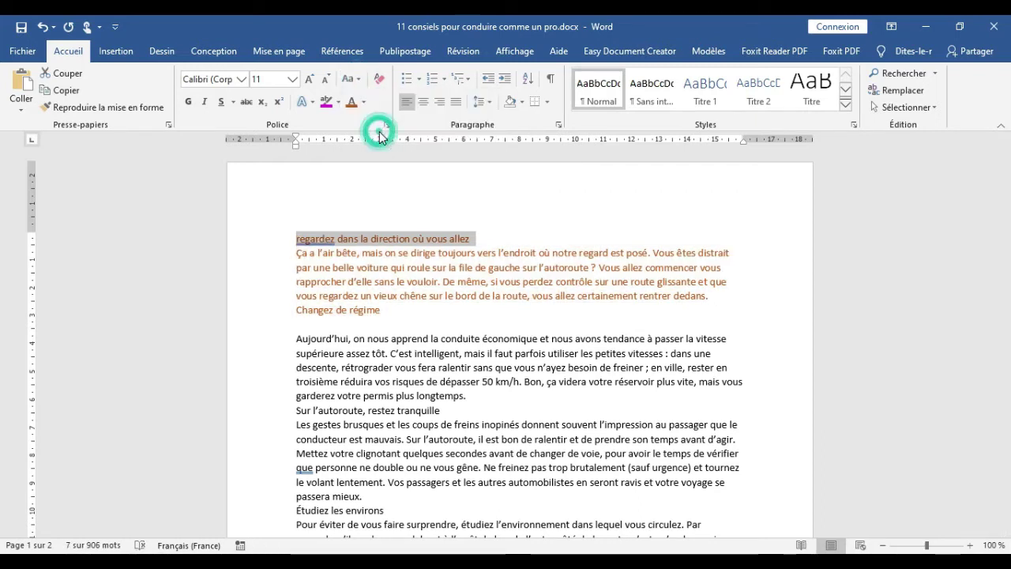
Capitalise each word of the first line, "Regardez dans la direction où vous allez", and invert the case of its letters.
click(360, 84)
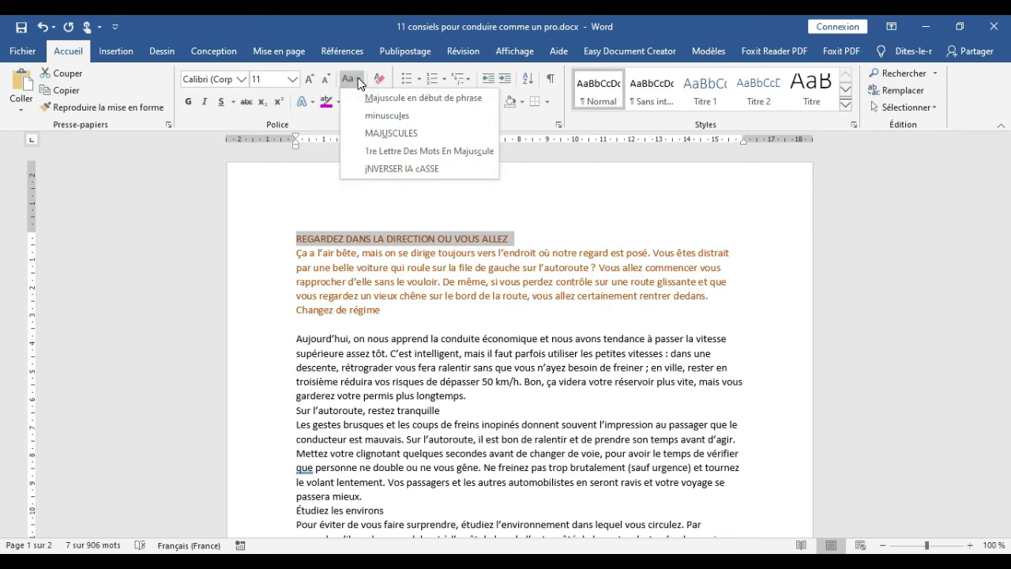
click(391, 153)
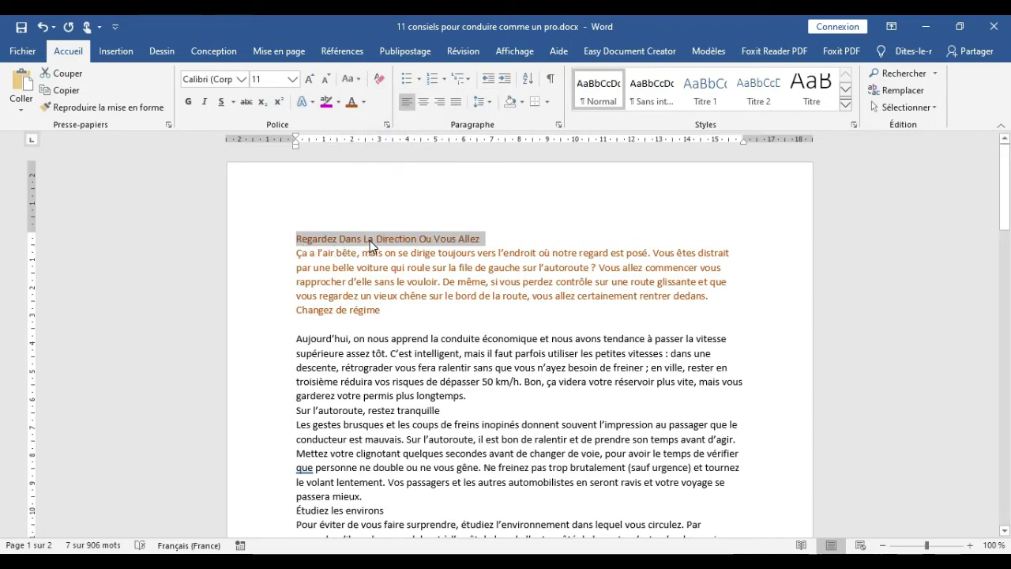
click(359, 80)
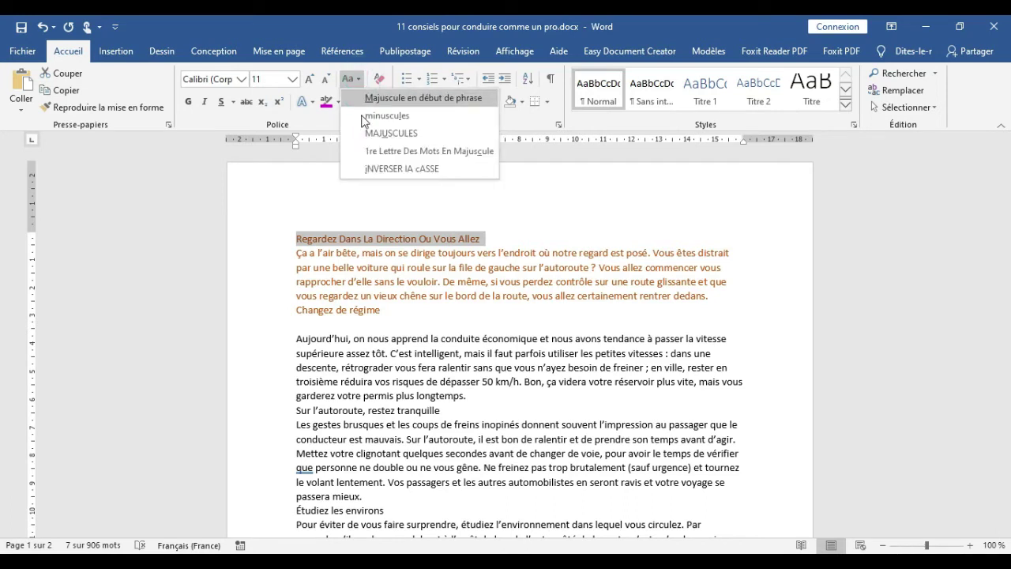
click(386, 169)
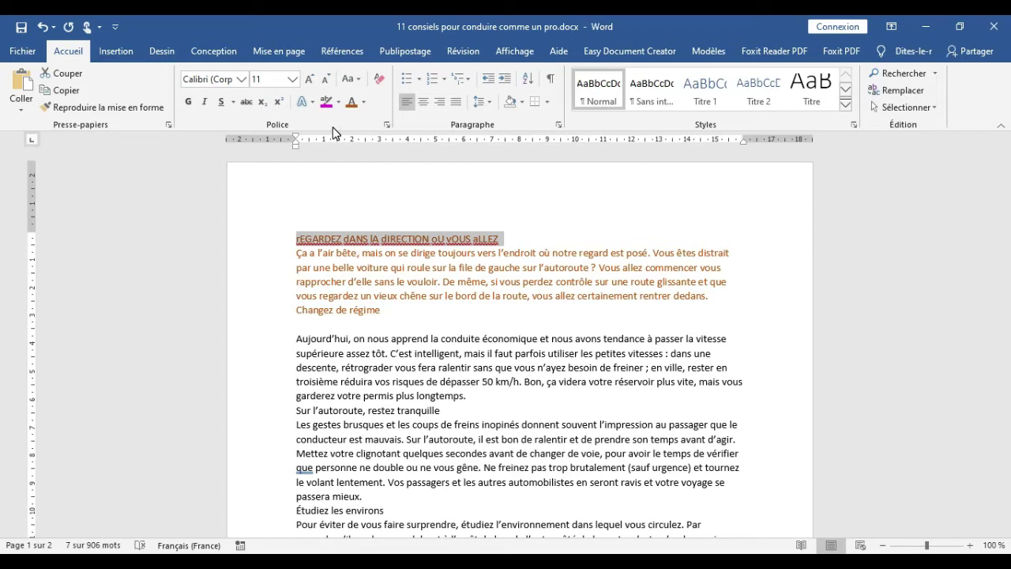
click(364, 255)
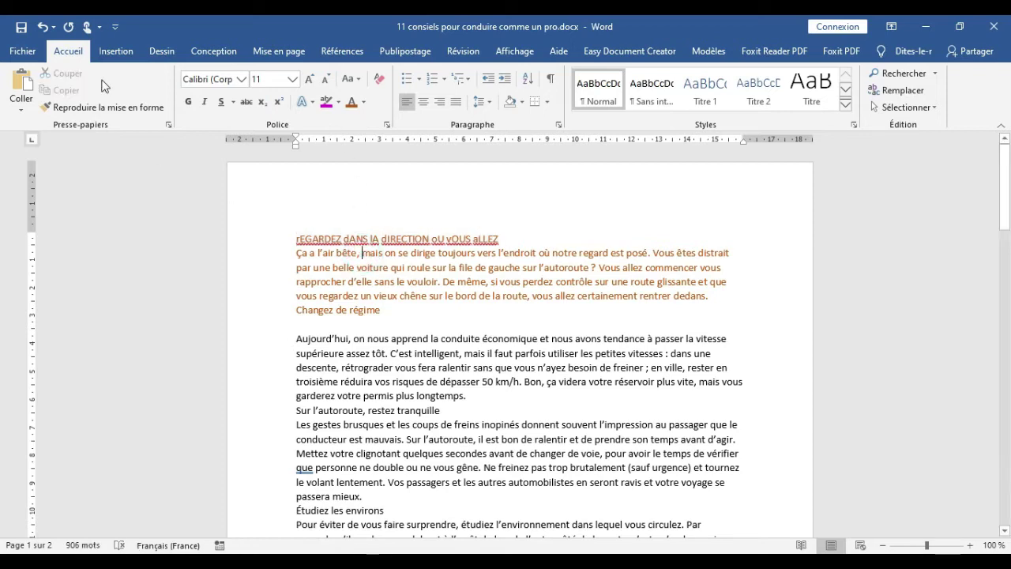
Undo the case inversion and restore the document's original text and formatting, including the title "11 conseils pour conduire comme un pro".
click(43, 30)
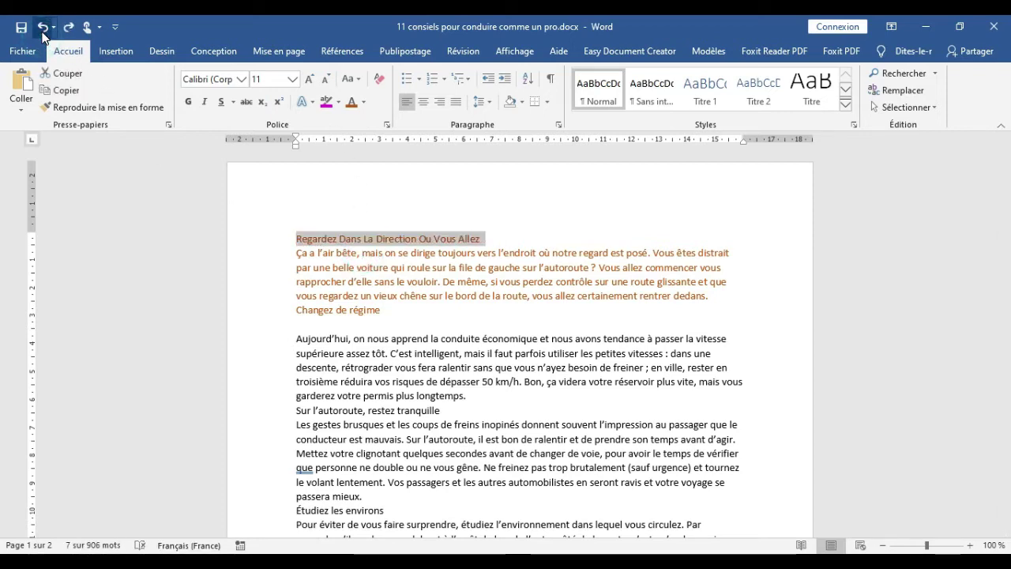
click(416, 310)
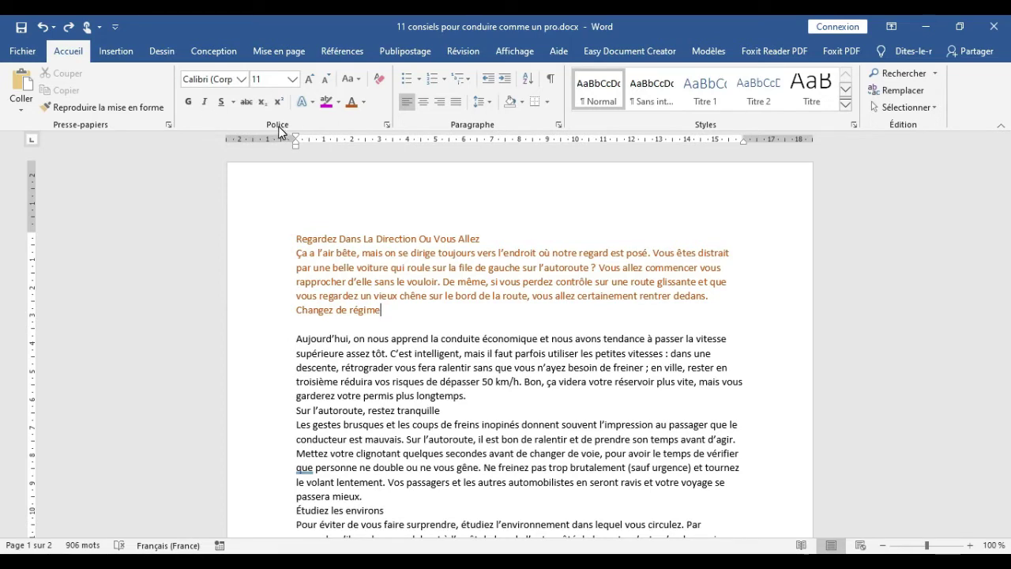
key(ctrl+y)
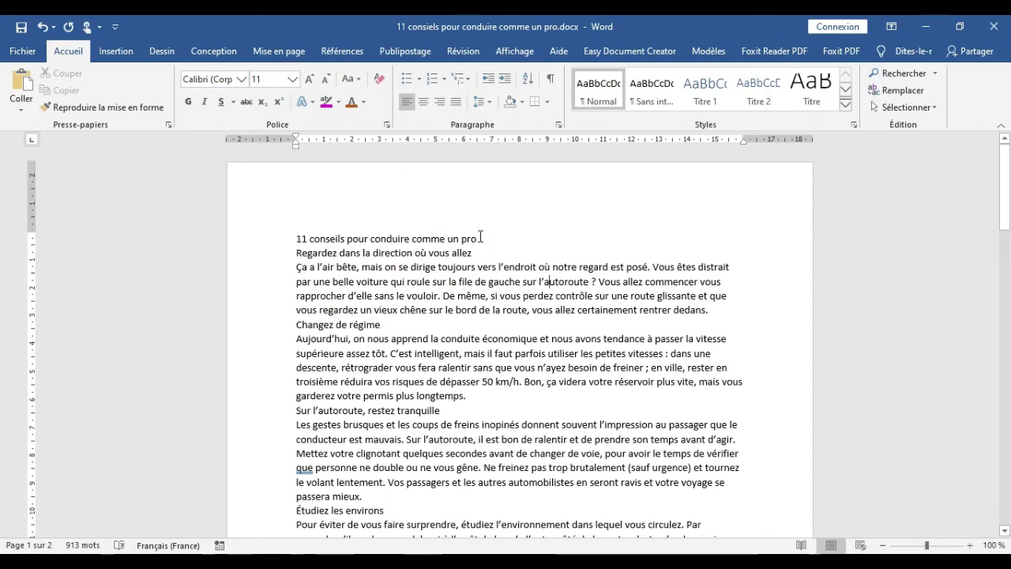
Set the title "11 conseils pour conduire comme un pro" in Arial Black at size 16.
drag(480, 235, 280, 246)
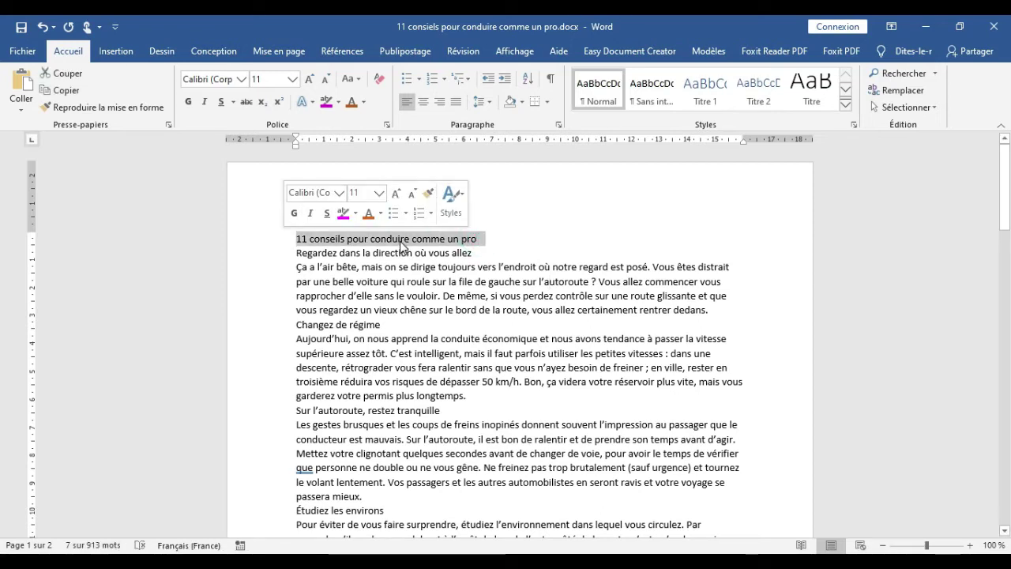
click(242, 80)
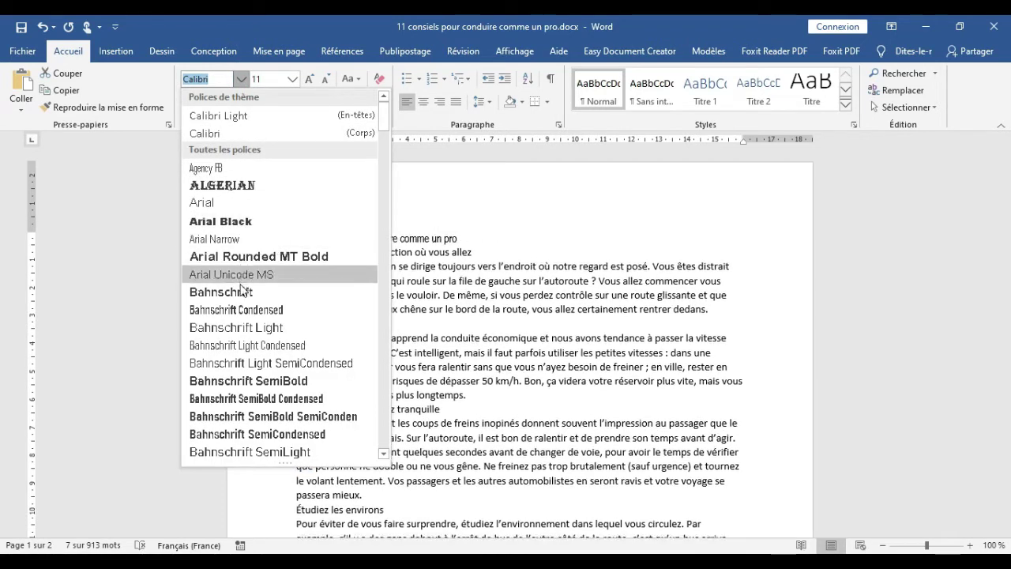
click(239, 223)
click(293, 79)
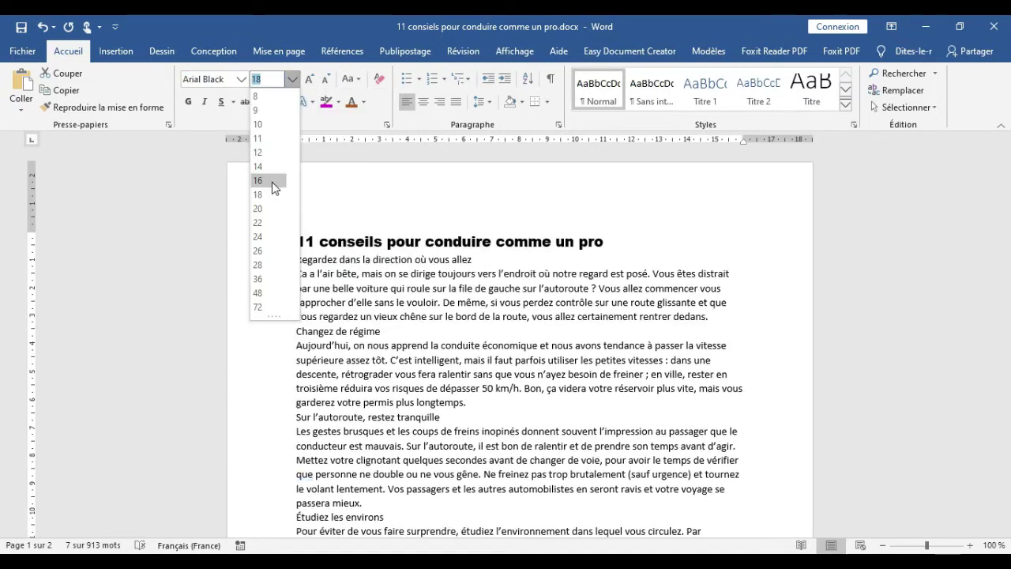
click(272, 182)
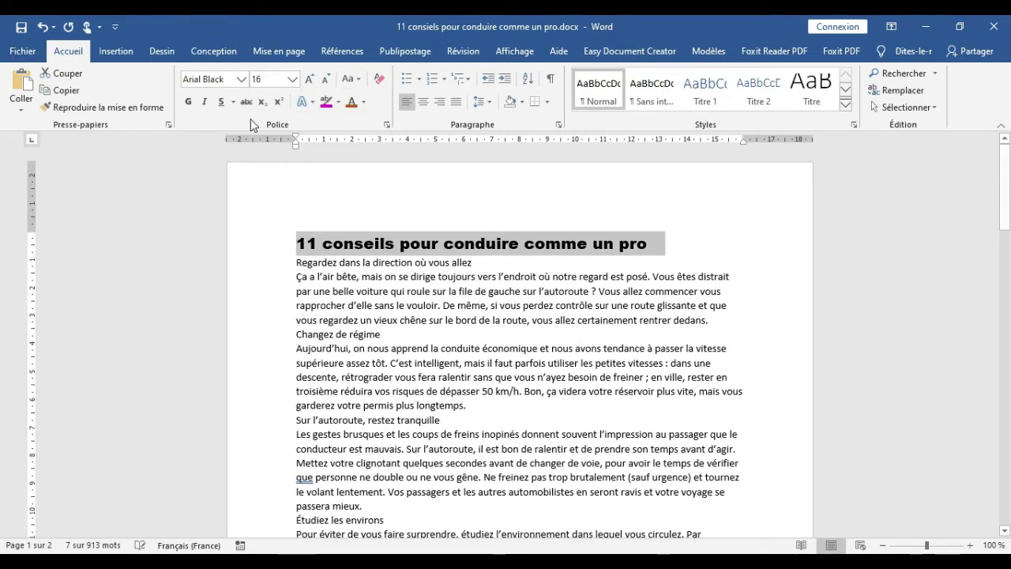
Convert the title "11 conseils pour conduire comme un pro" to uppercase and centre it.
click(356, 79)
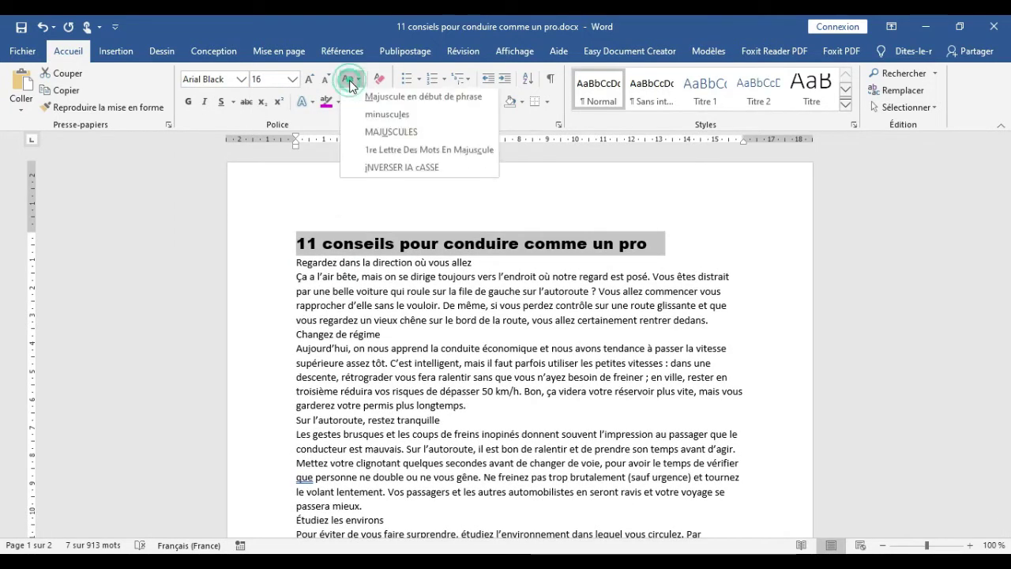
click(366, 134)
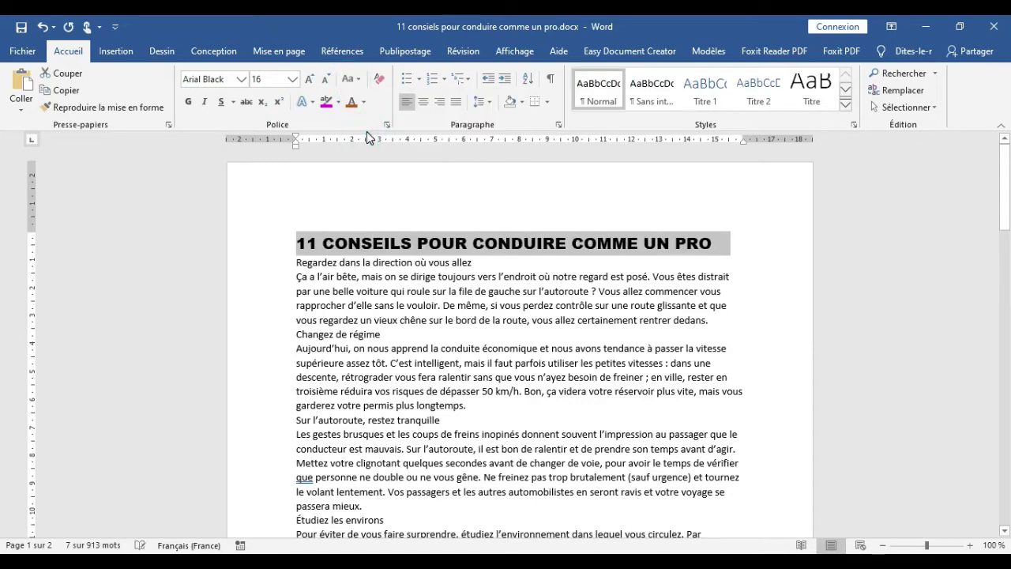
click(426, 106)
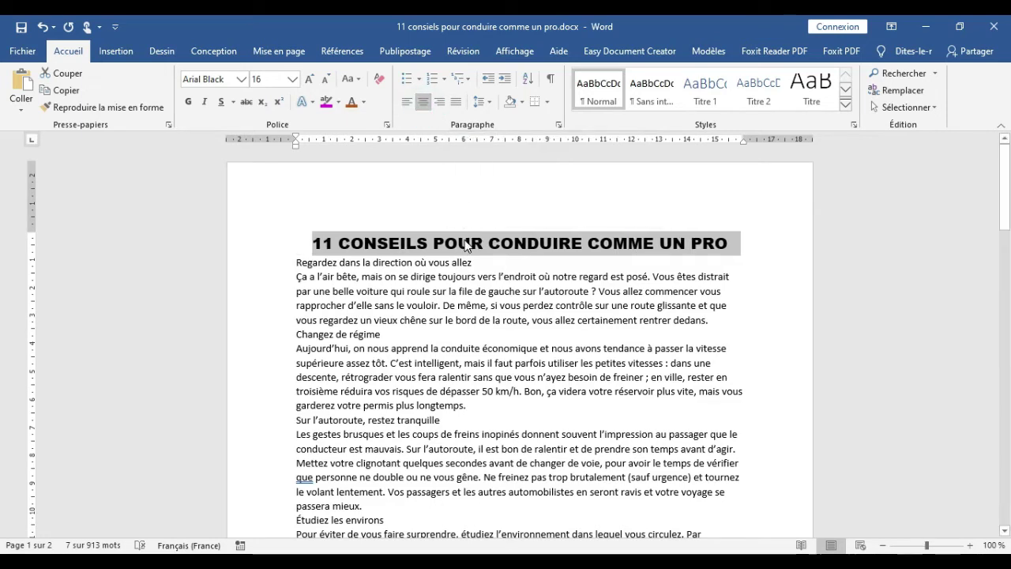
click(493, 317)
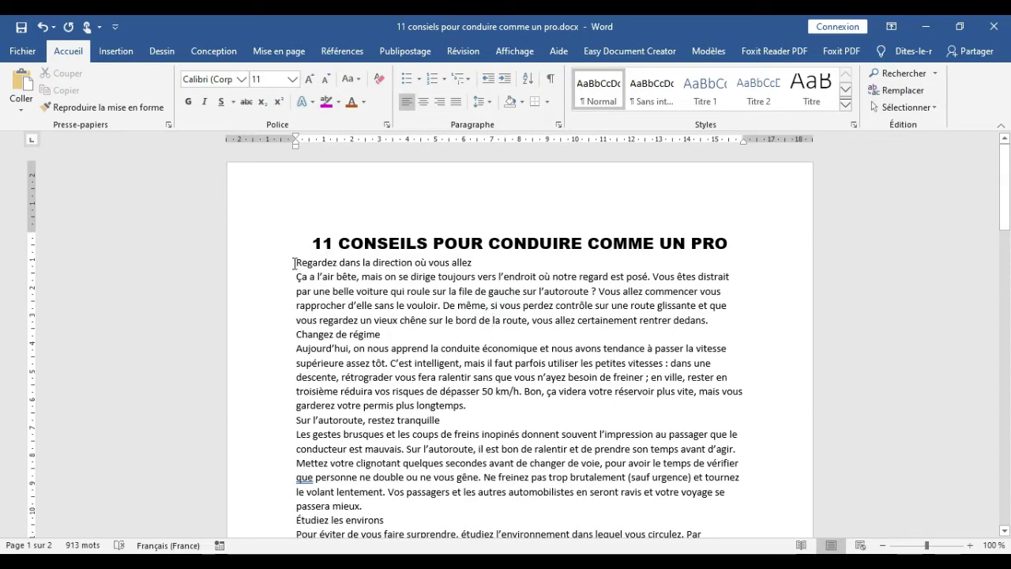
Justify all the text below the title, from "Regardez dans la direction où vous allez" to the end of the document.
drag(295, 263, 735, 244)
drag(1007, 472, 1007, 207)
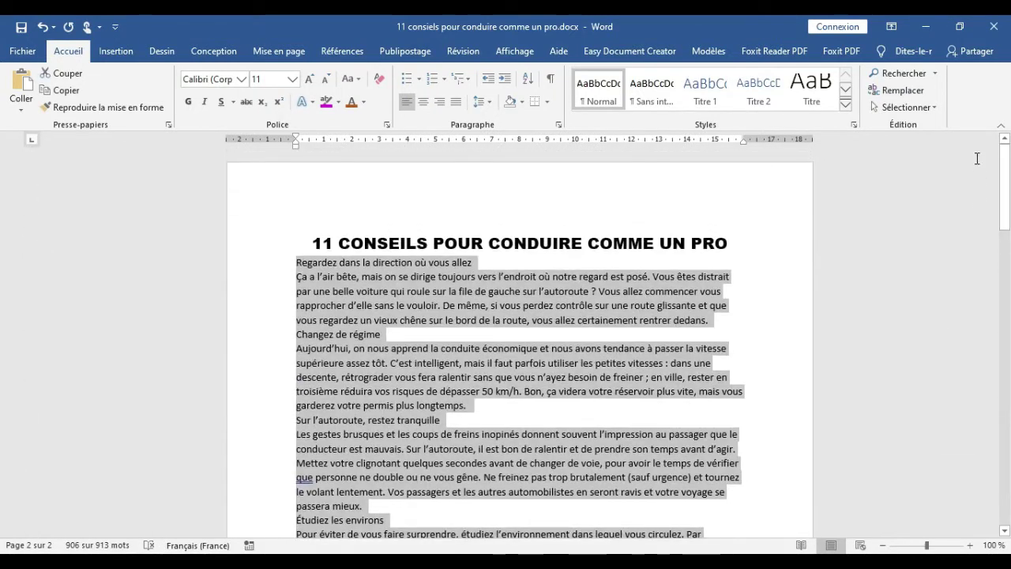
click(455, 107)
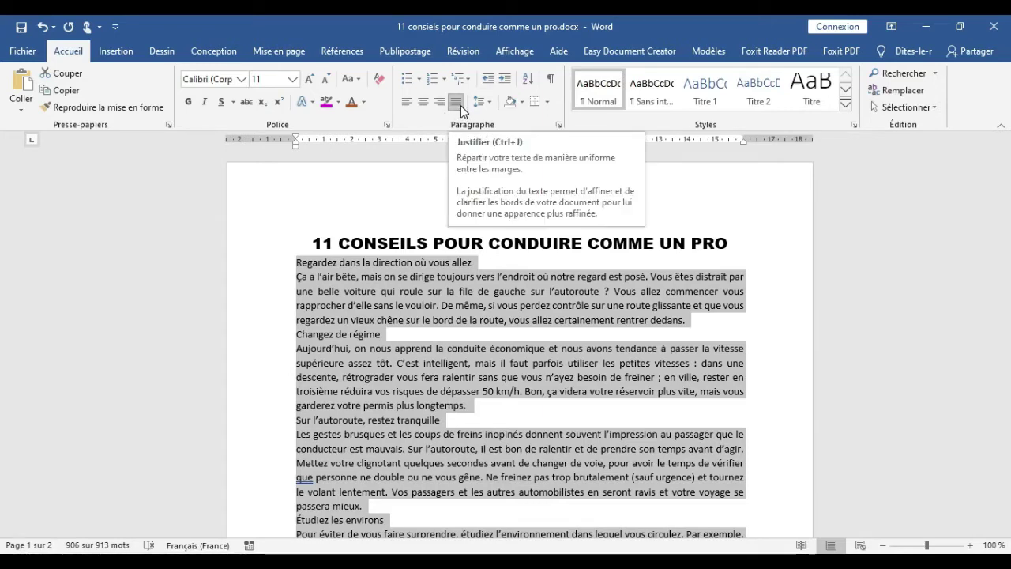
click(466, 273)
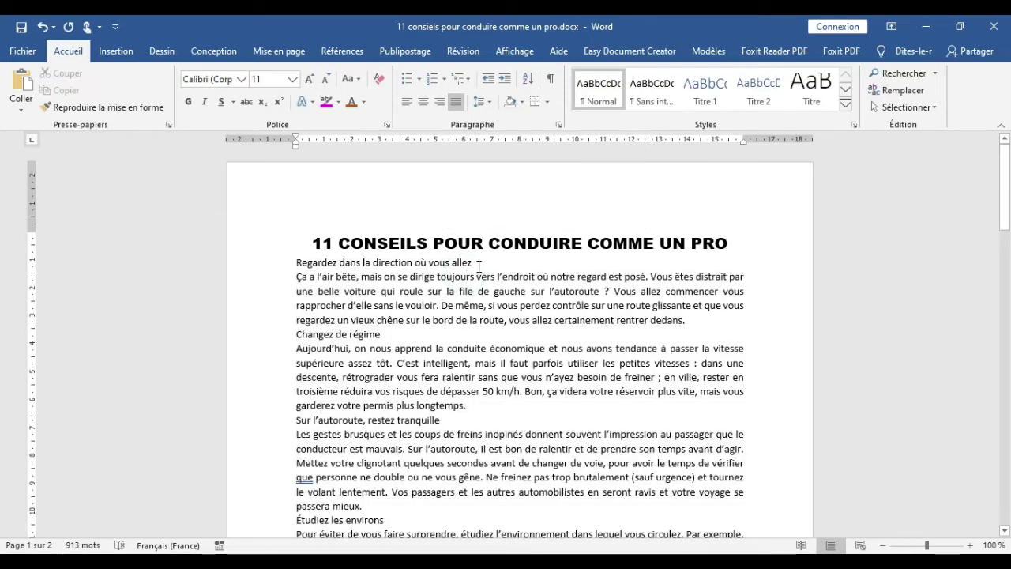
Number the line "Regardez dans la direction où vous allez" in the 1. 2. 3. format and reduce its left indent to about 0.75 cm.
drag(477, 262, 298, 265)
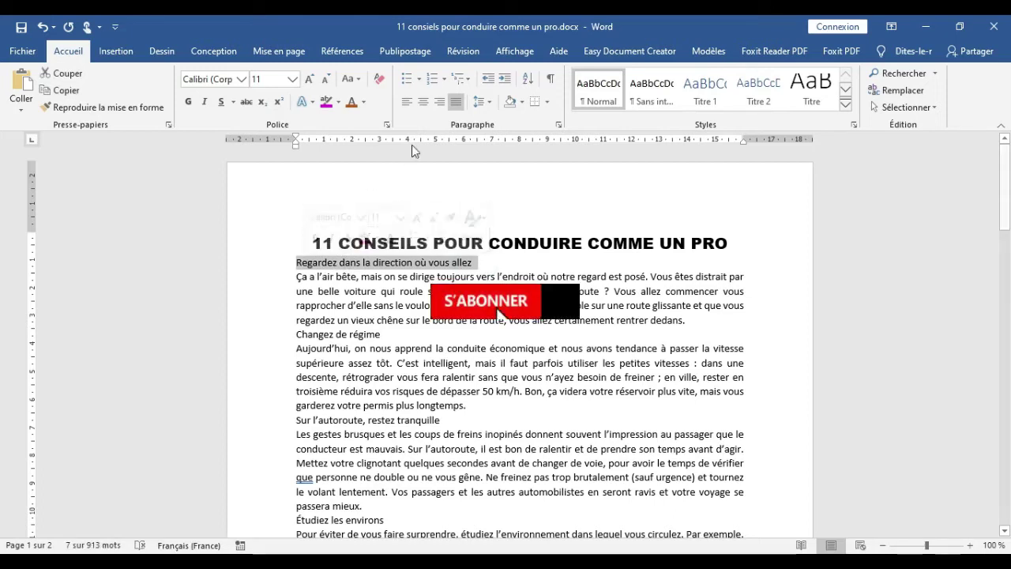
click(444, 80)
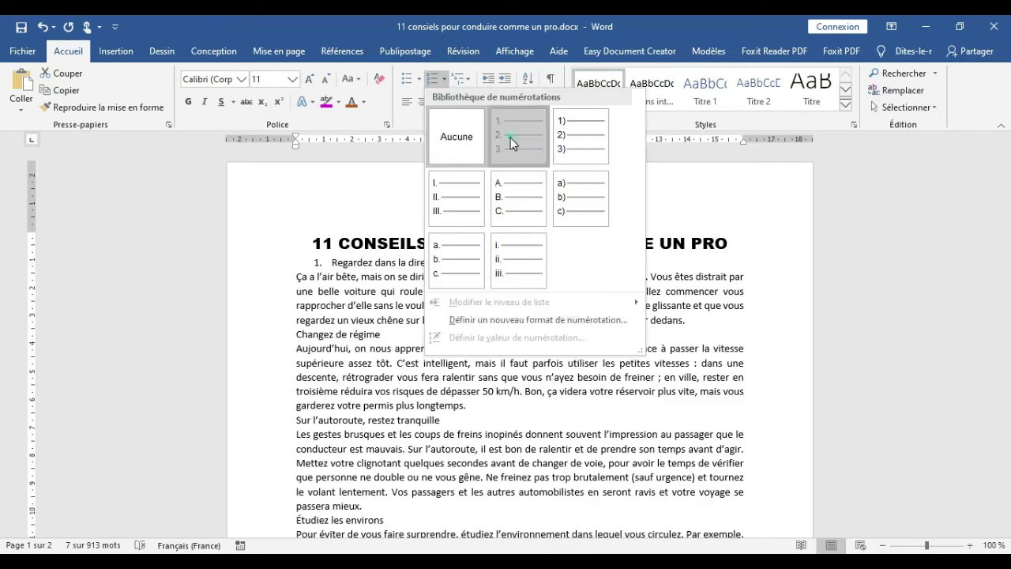
click(510, 141)
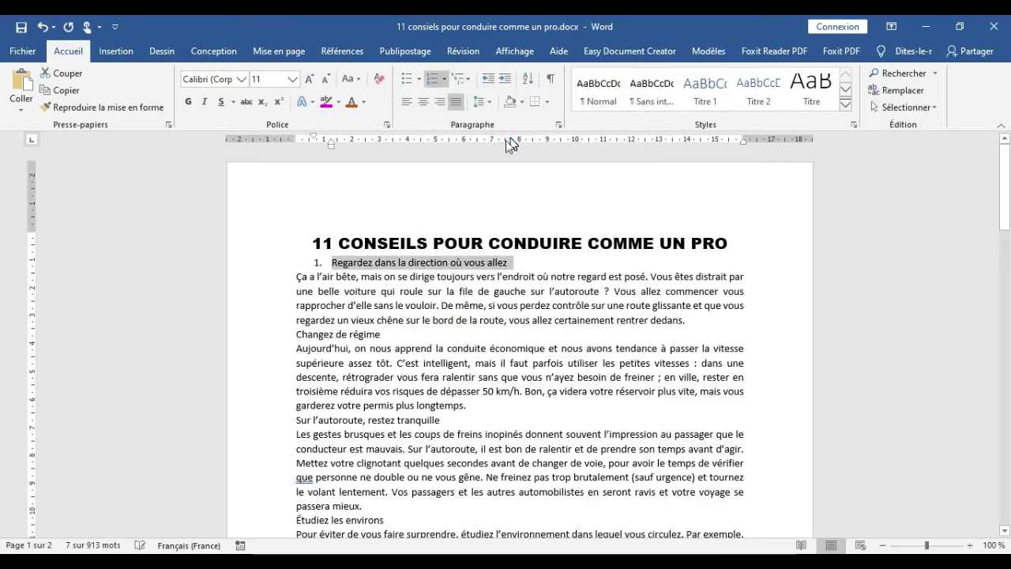
click(335, 266)
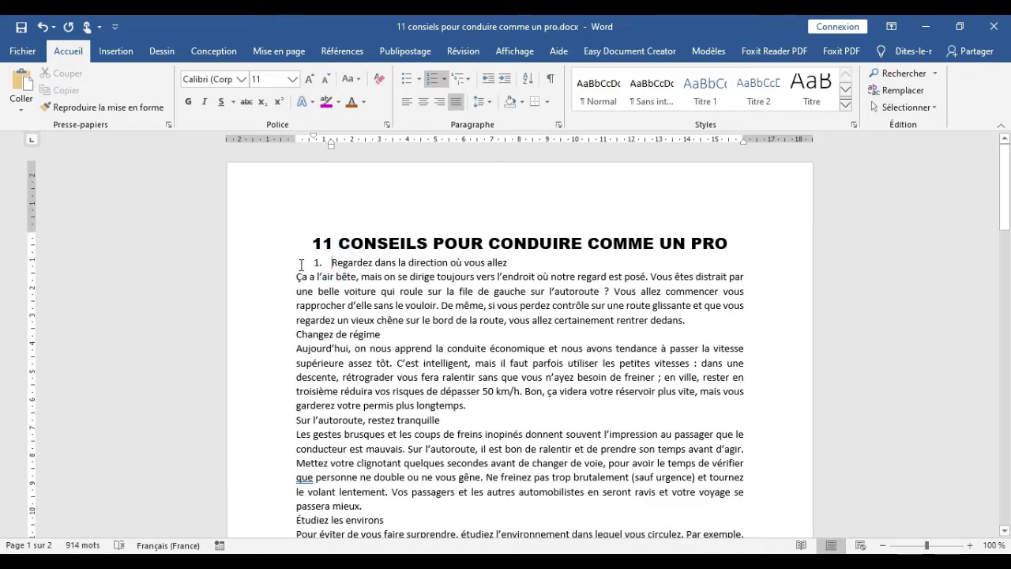
drag(330, 145, 316, 146)
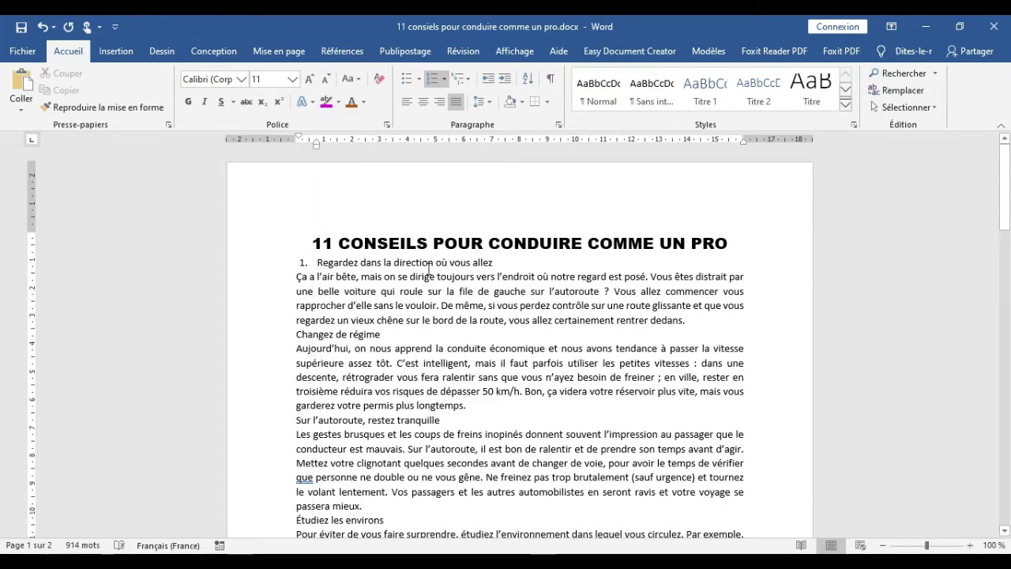
Make the numbered heading "Regardez dans la direction où vous allez" bold and set its font size to 16.
drag(497, 263, 320, 267)
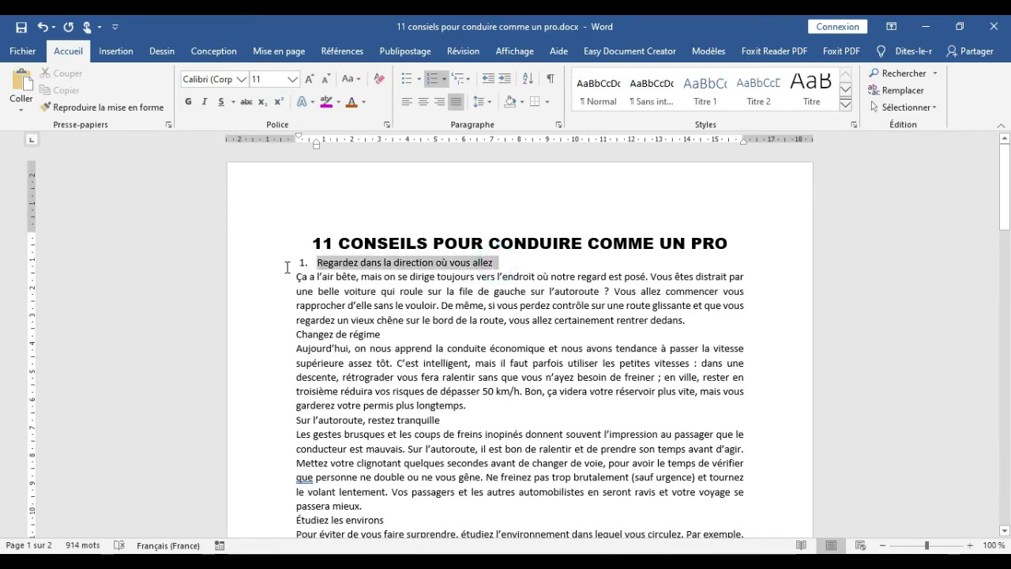
click(241, 79)
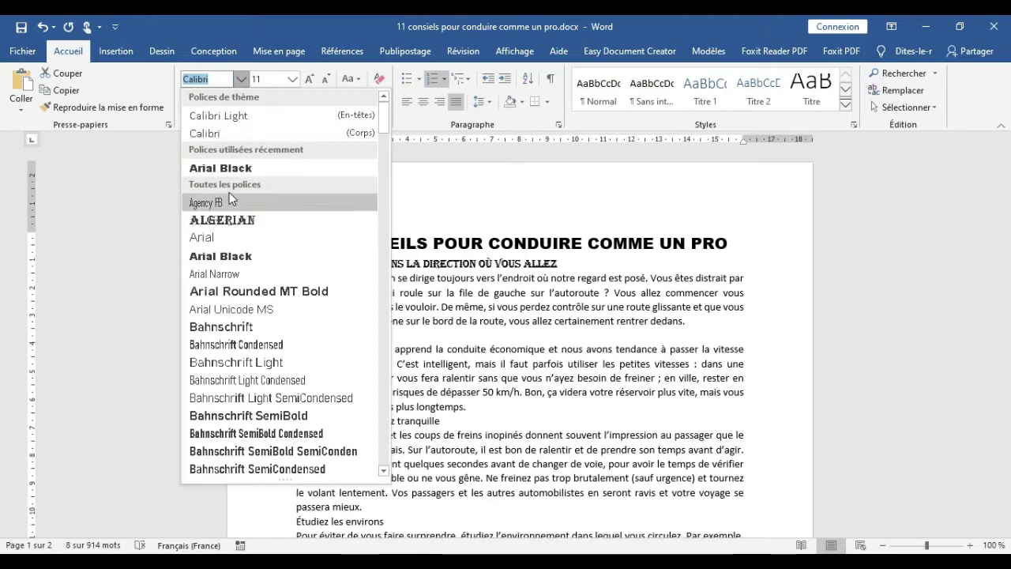
click(292, 80)
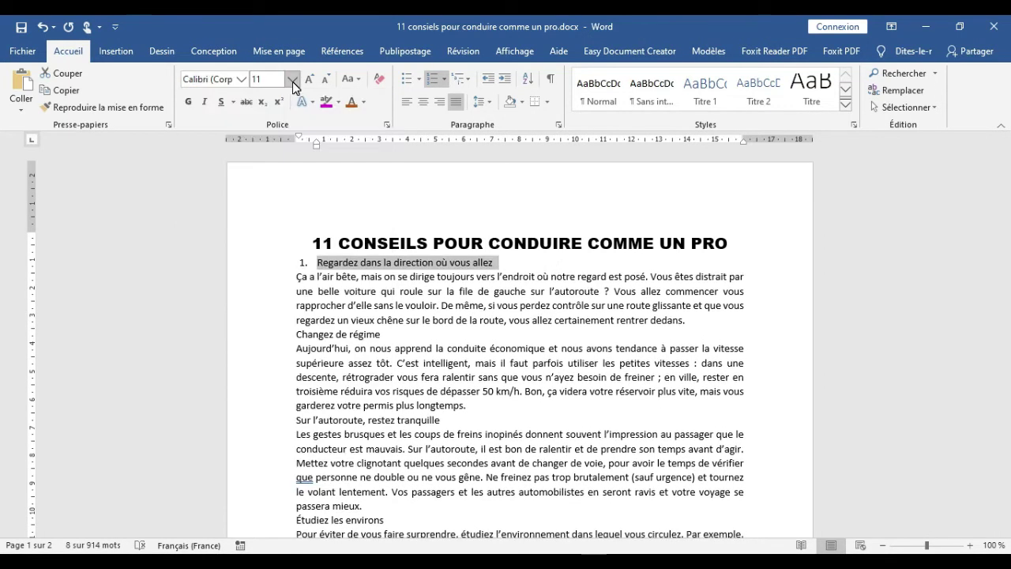
click(456, 99)
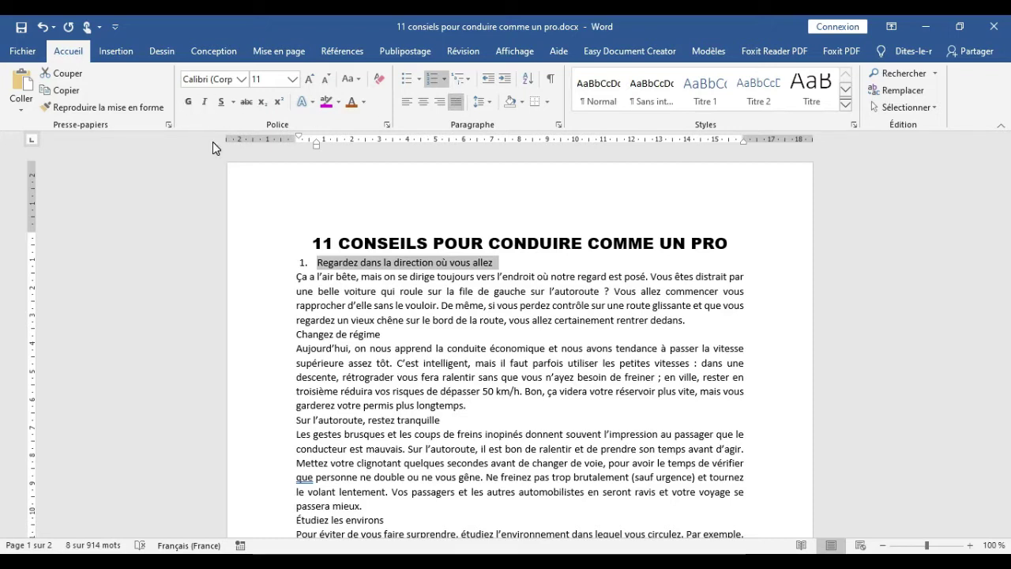
click(189, 103)
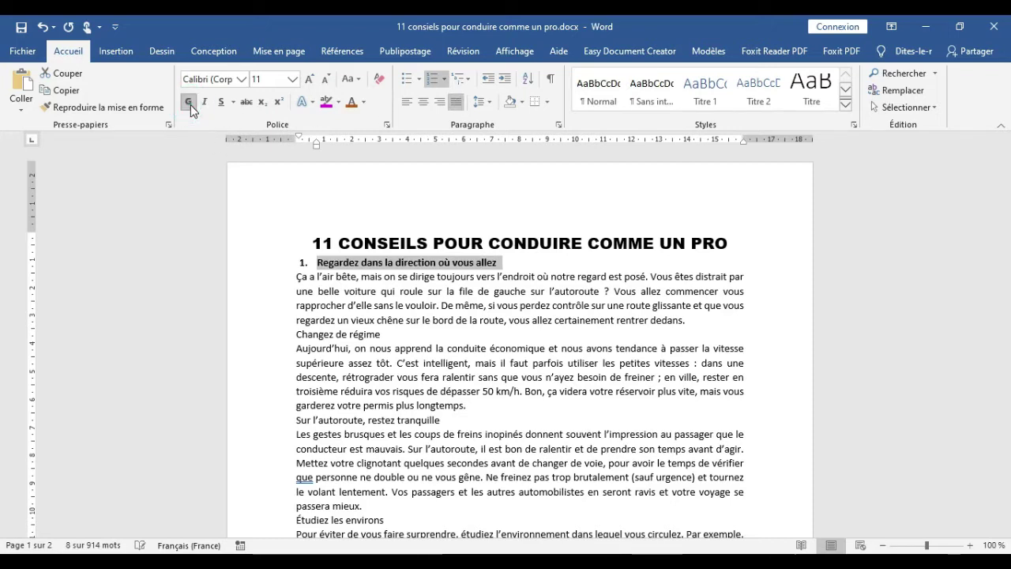
click(292, 79)
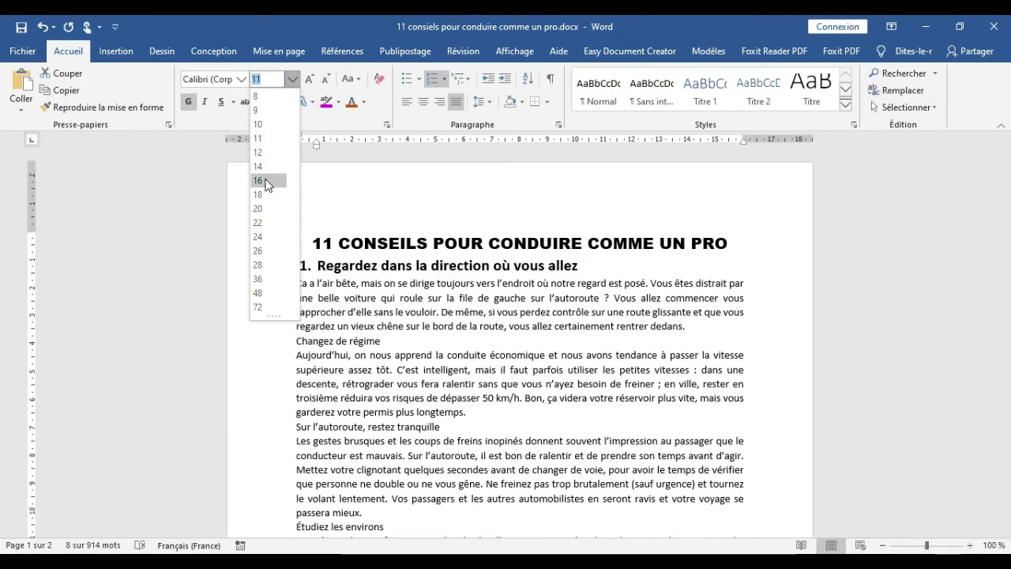
click(261, 180)
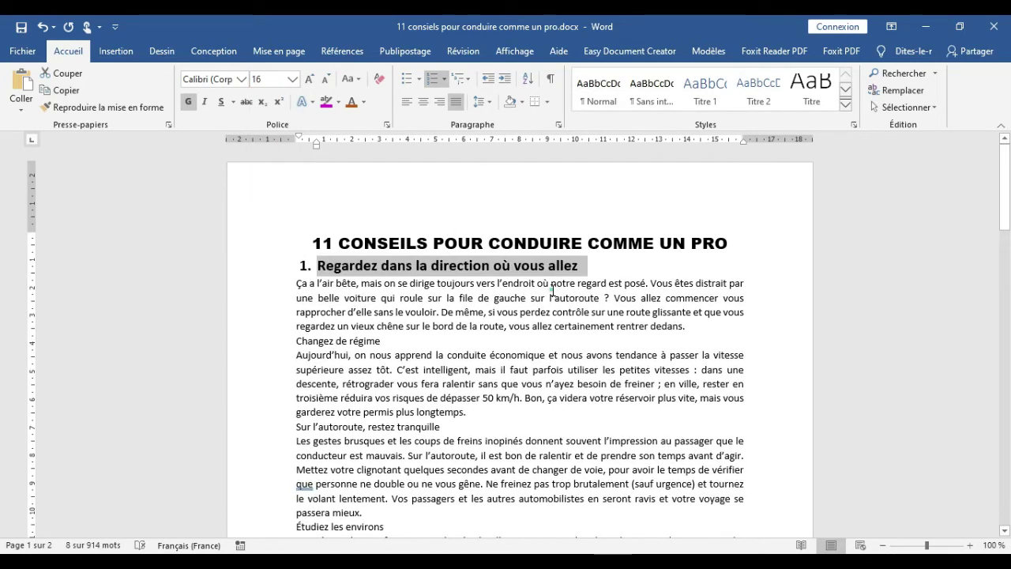
Copy the formatting of the numbered heading "Regardez dans la direction où vous allez" onto the line "Changez de régime" with Format Painter.
click(398, 266)
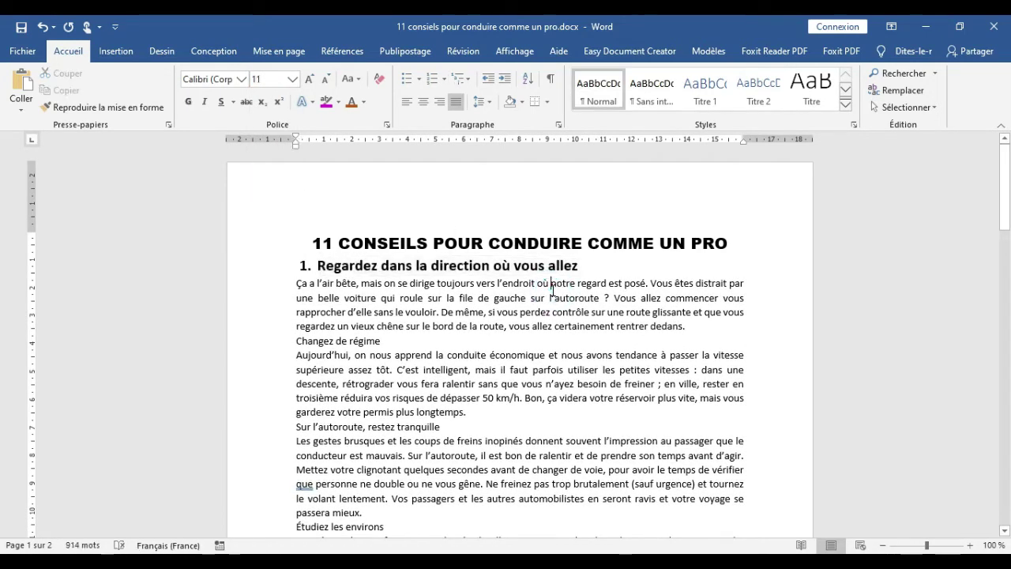
click(92, 111)
click(355, 263)
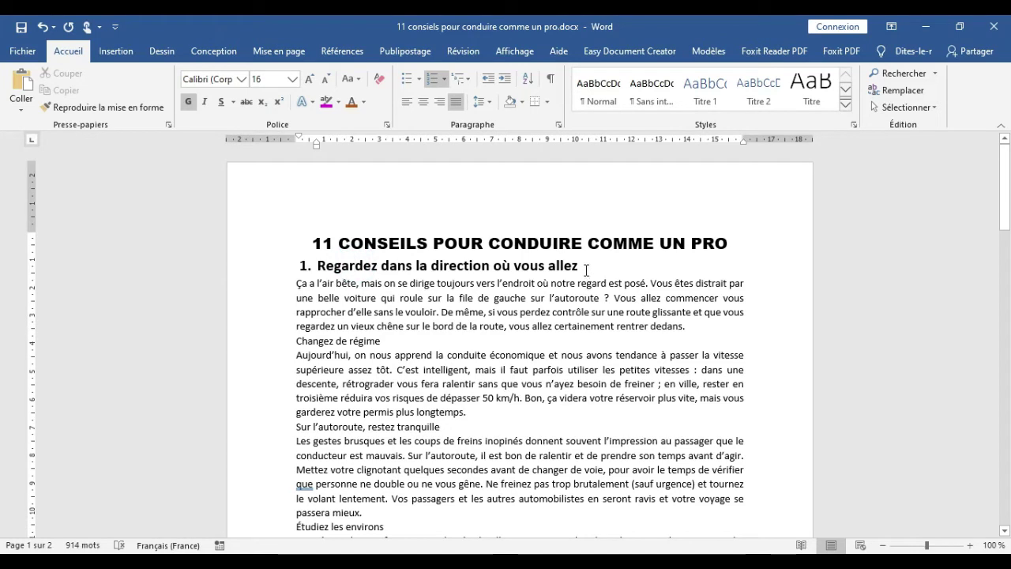
drag(593, 265, 264, 275)
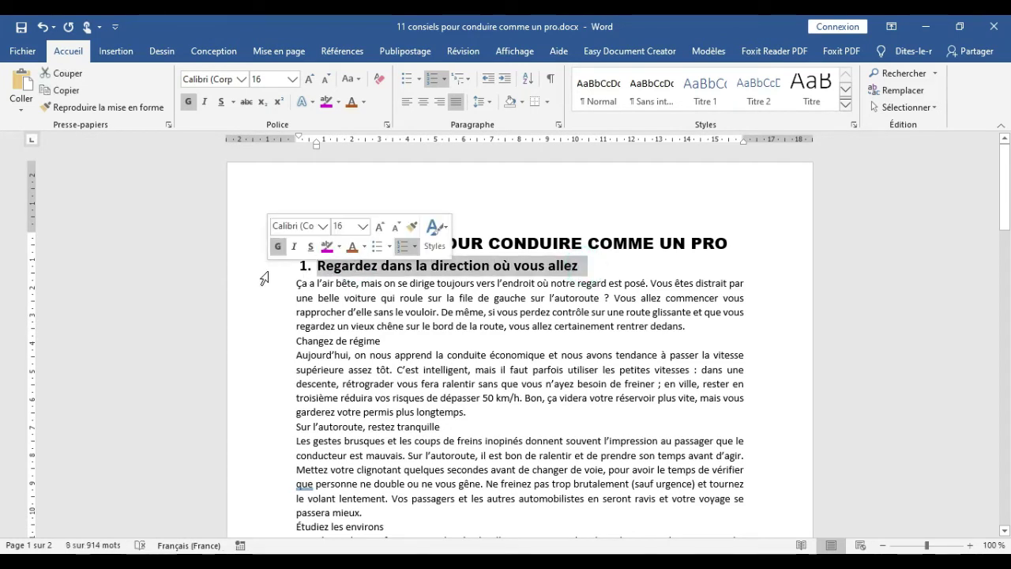
click(79, 115)
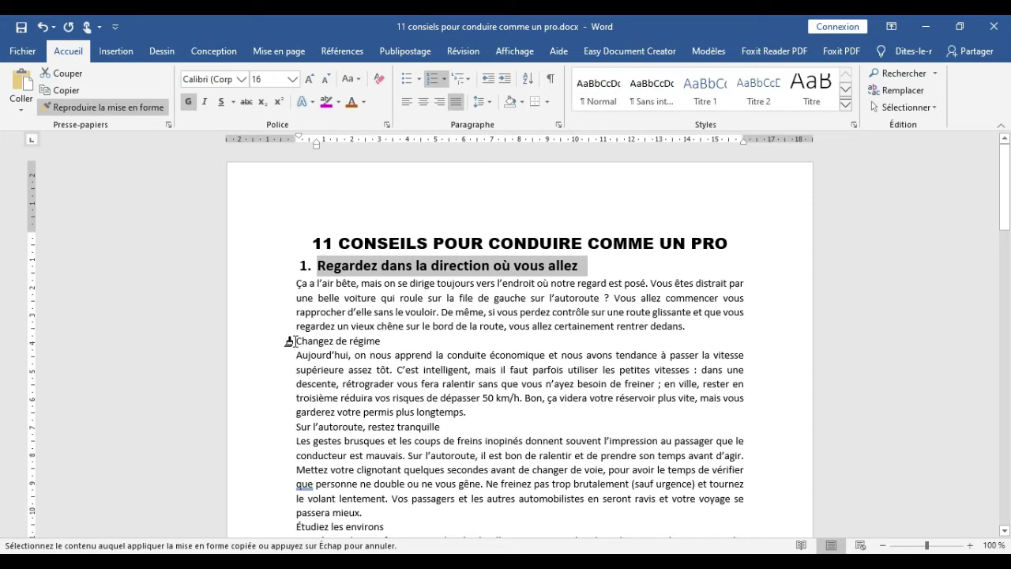
drag(289, 341, 382, 342)
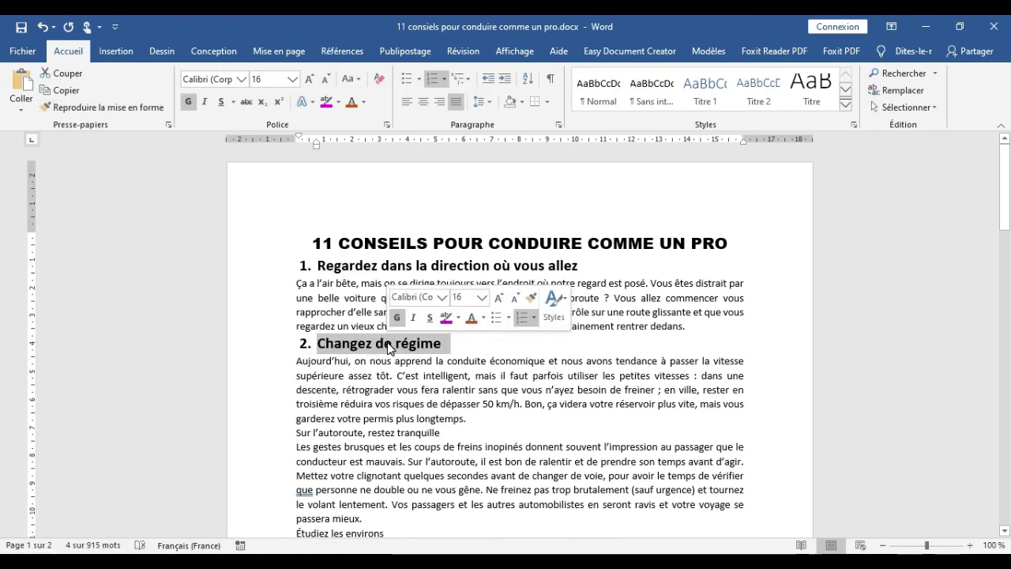
Copy the numbered heading format from "Changez de régime" onto "Sur l'autoroute, restez tranquille" and the following tip headings, such as "Étudiez les environs".
drag(1003, 197, 1004, 214)
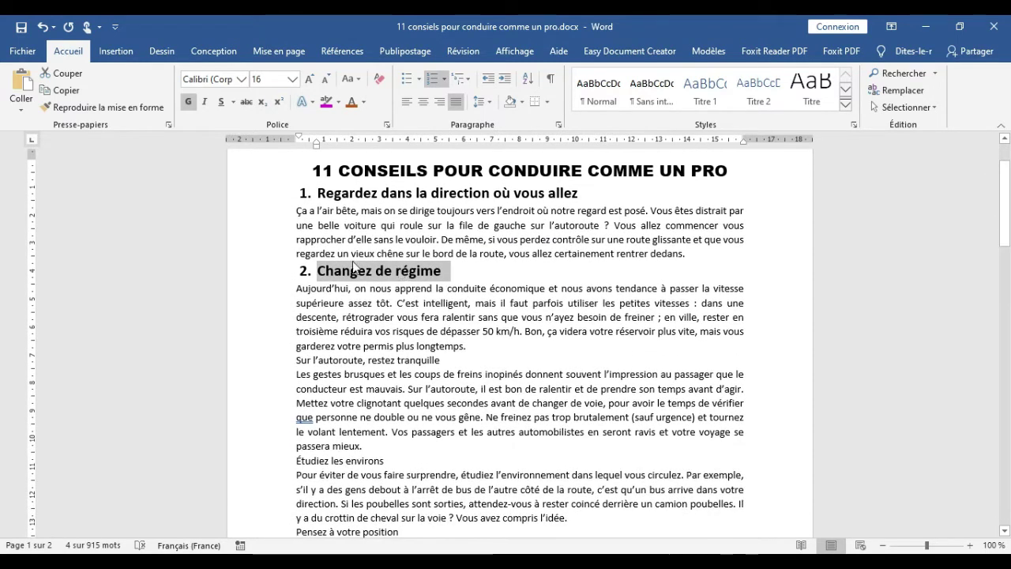
click(116, 107)
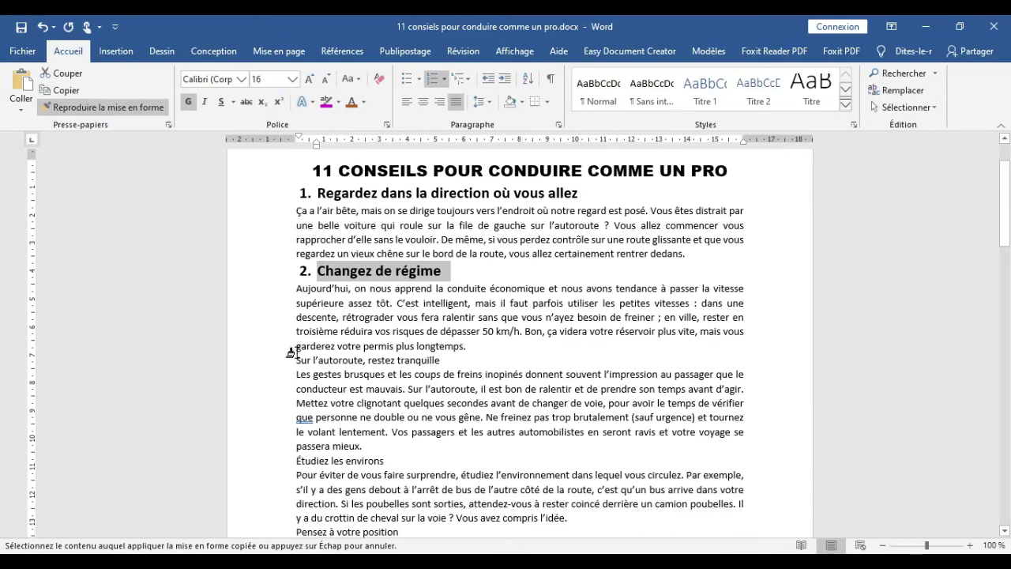
drag(294, 359, 446, 360)
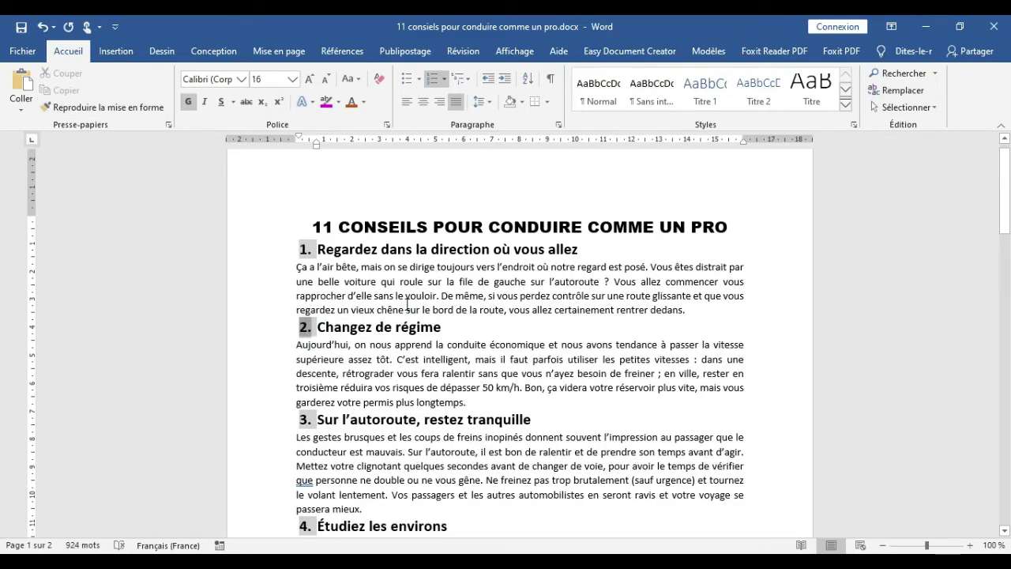
click(407, 306)
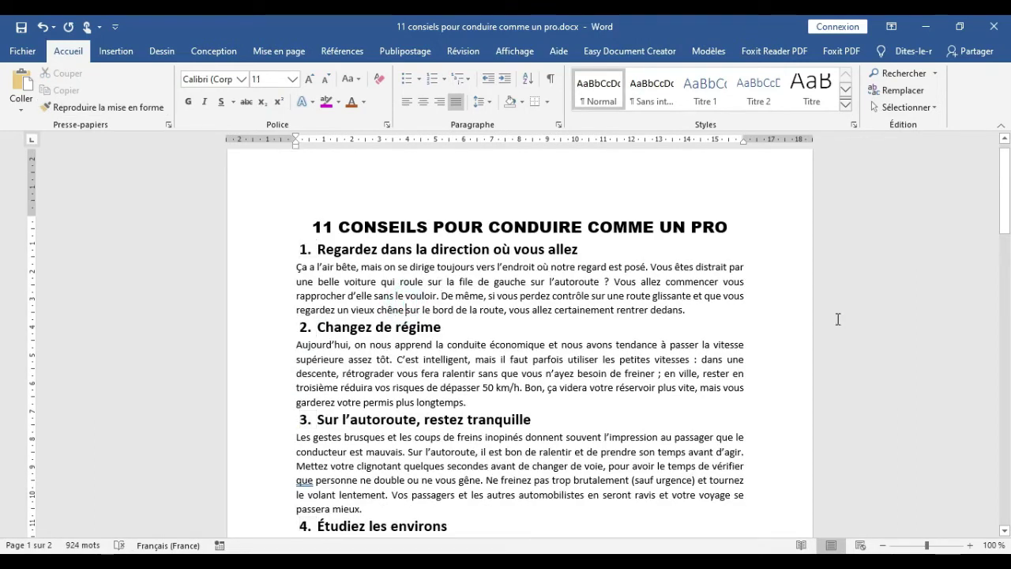
Increase the left indent of the paragraph under heading 1 by five levels, to about 6.25 cm.
triple_click(521, 292)
click(506, 81)
click(505, 80)
click(506, 81)
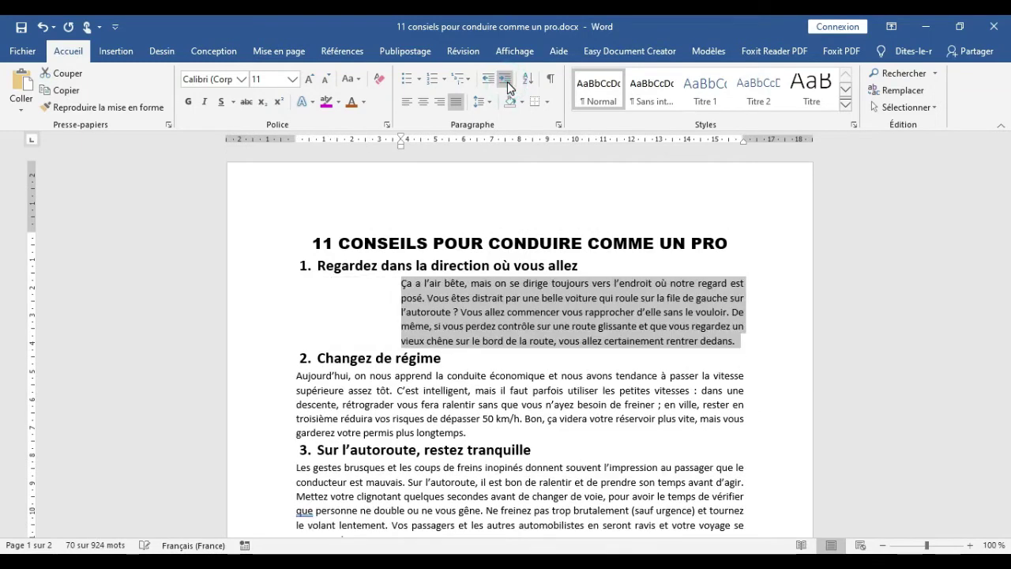
click(507, 81)
click(506, 81)
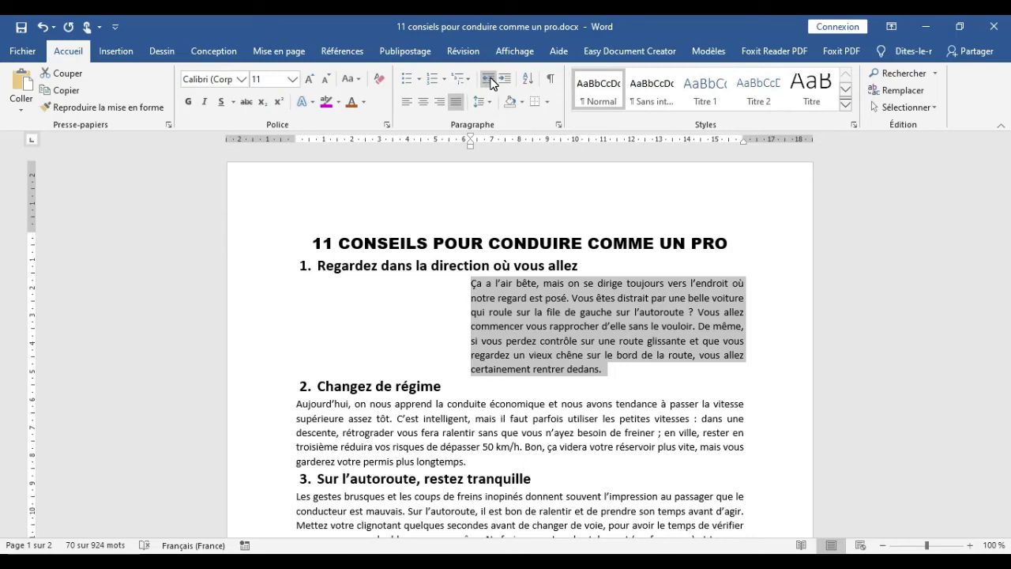
Reduce the left indent of the paragraph under heading 1 all the way back to the page margin.
click(489, 81)
click(488, 80)
click(489, 80)
click(489, 81)
click(489, 80)
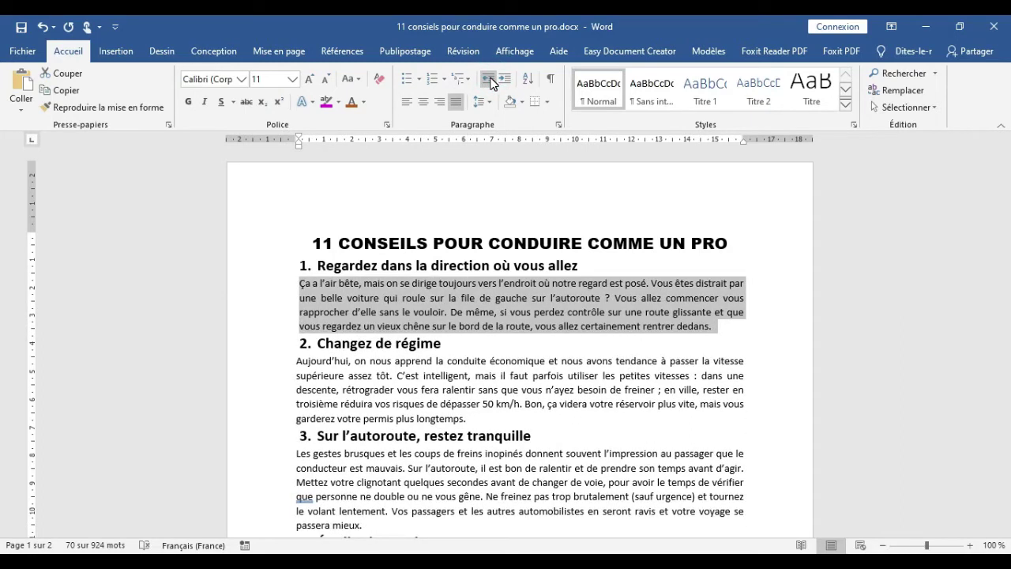
click(489, 82)
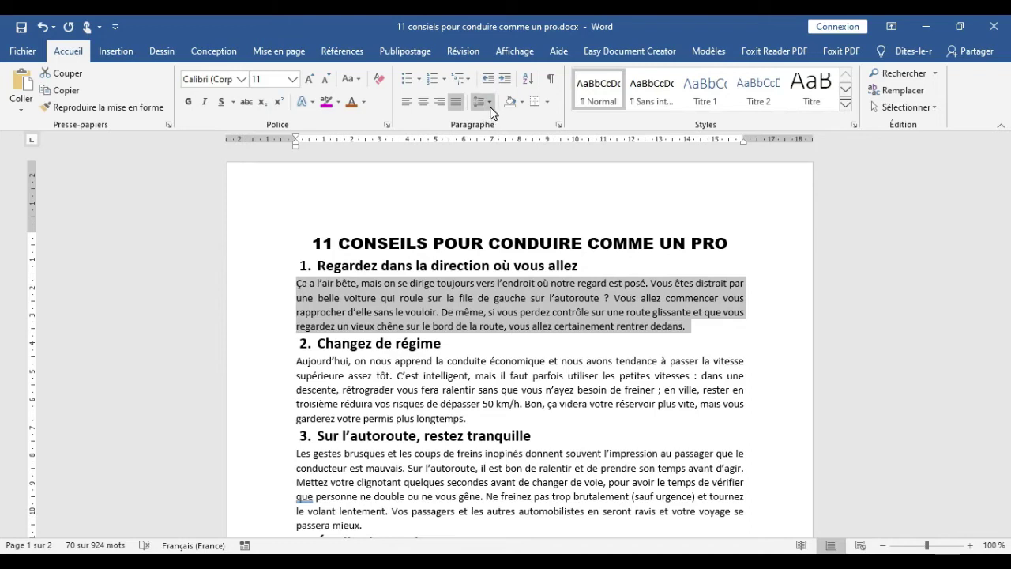
Set the line spacing of the entire document to 1,15.
click(490, 107)
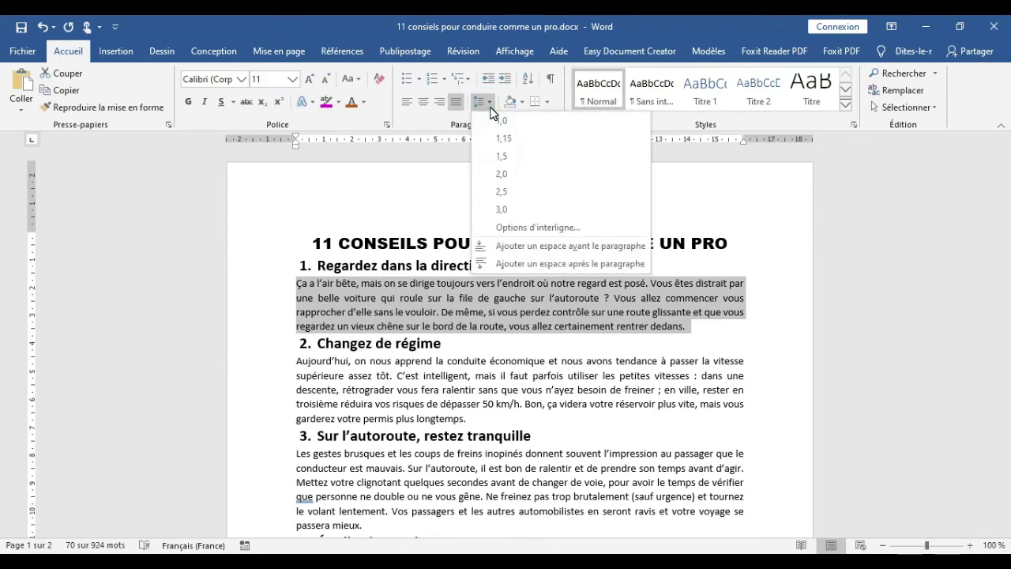
click(442, 176)
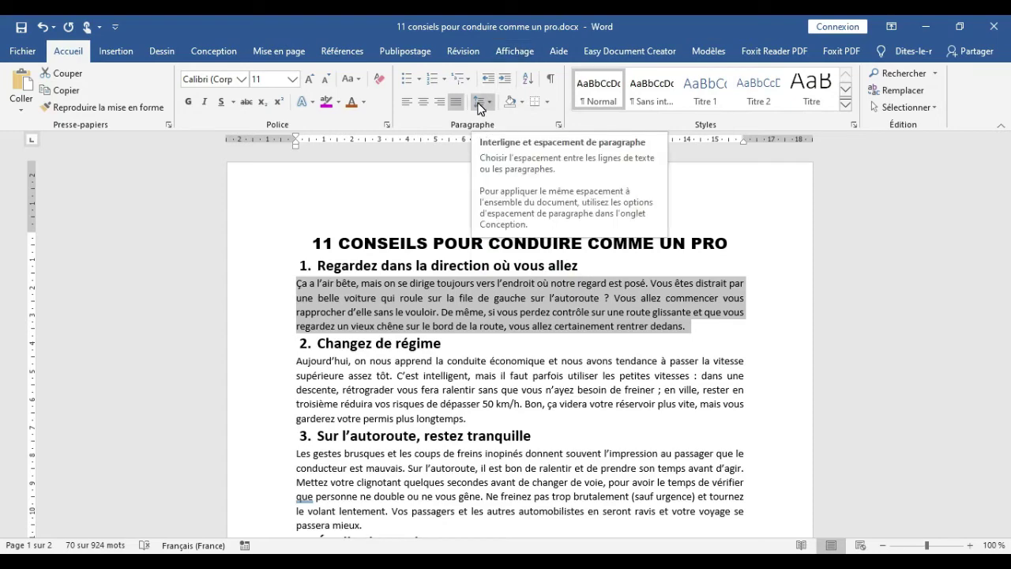
key(ctrl+a)
scroll(491, 540, down, 2)
scroll(491, 540, down, 20)
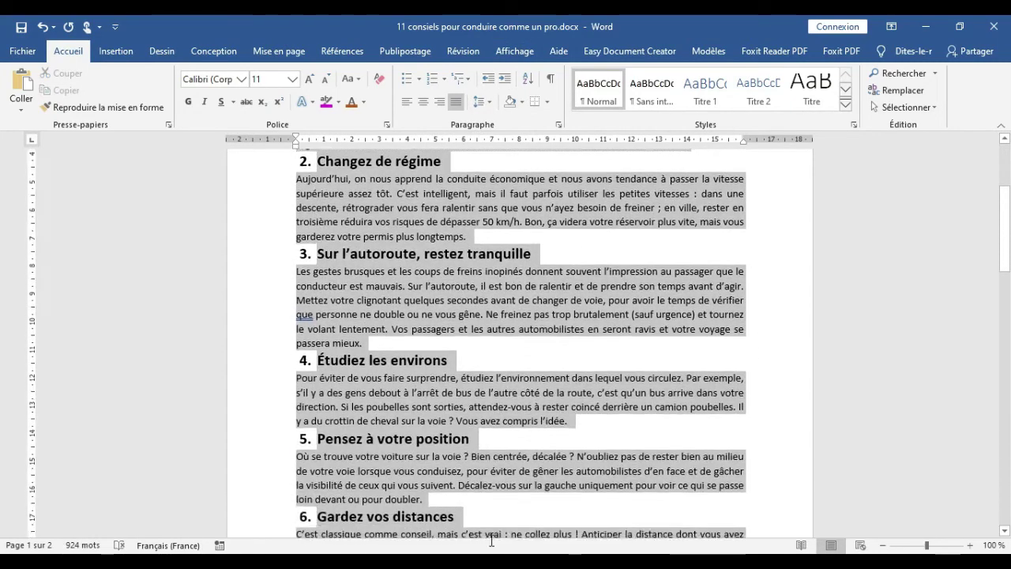
scroll(548, 361, down, 1)
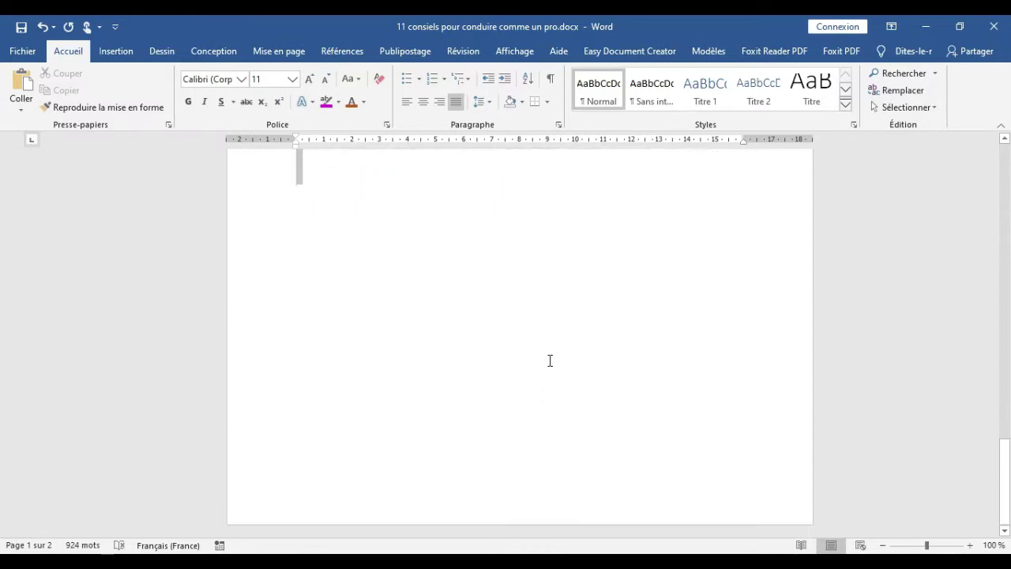
drag(1004, 462, 992, 172)
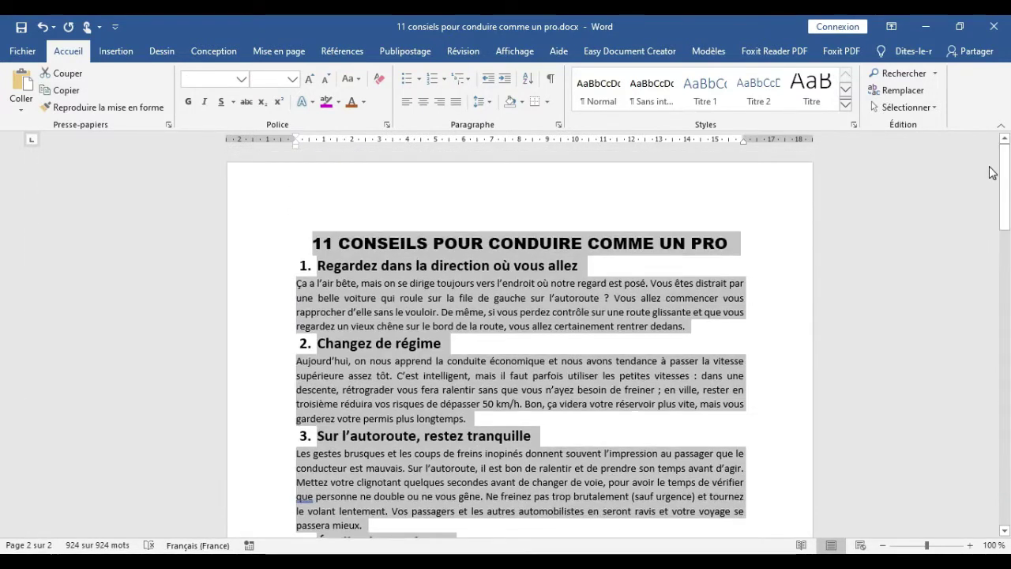
click(491, 106)
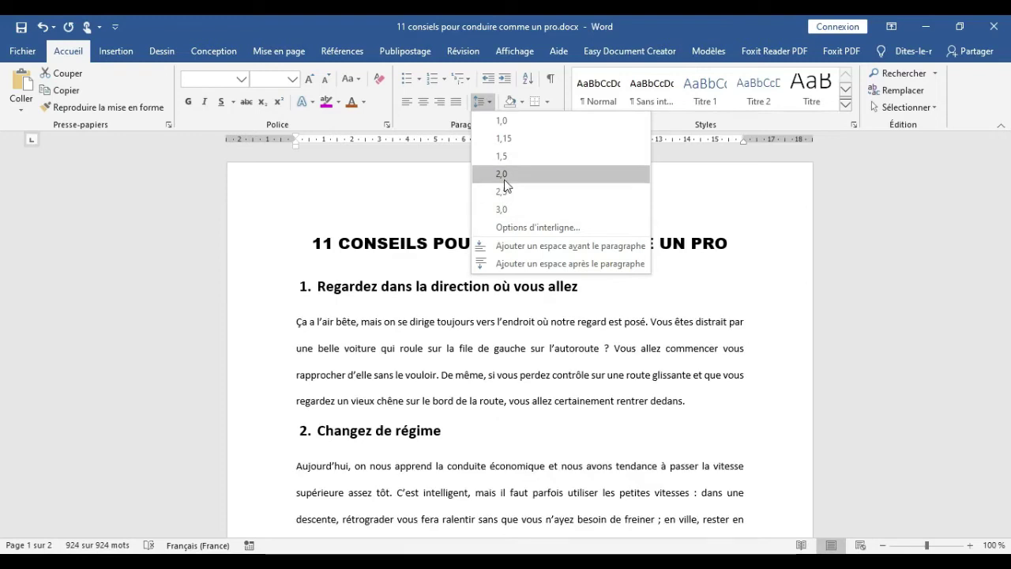
click(502, 111)
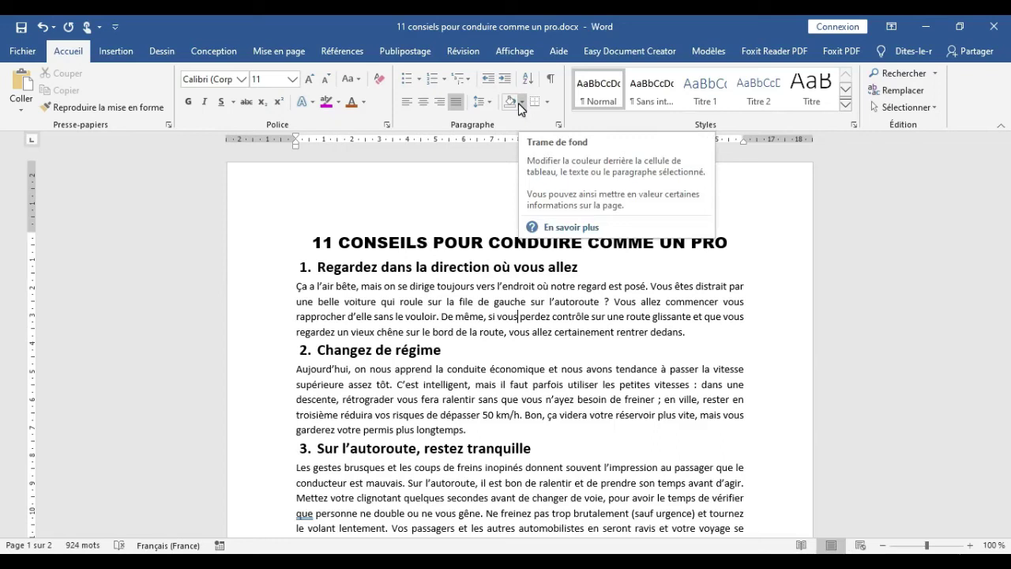
Shade the paragraph under heading 1 blue-grey and the paragraph under heading 2 dark orange.
click(520, 103)
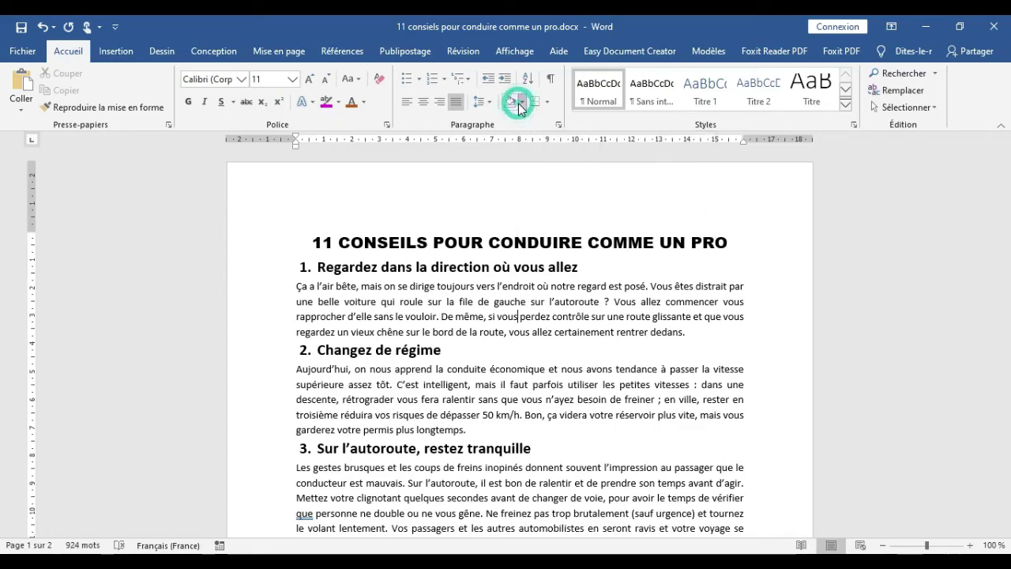
click(447, 299)
click(522, 101)
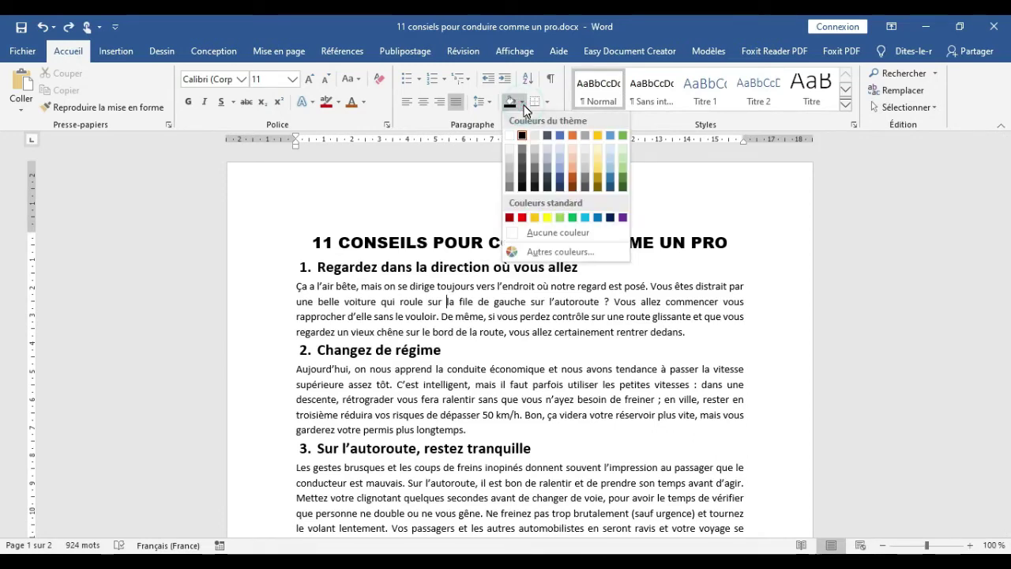
click(549, 168)
click(548, 385)
click(548, 386)
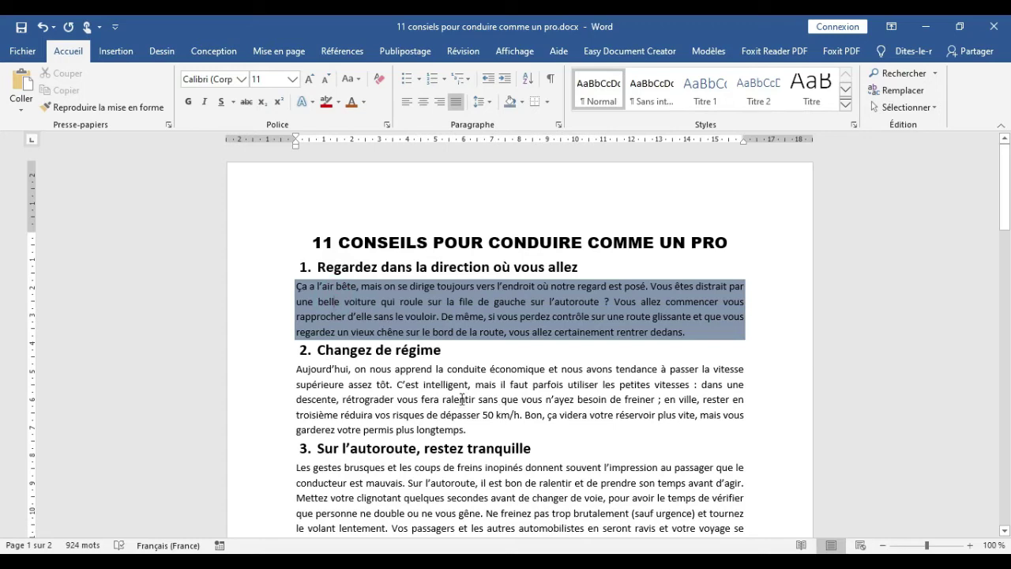
click(520, 102)
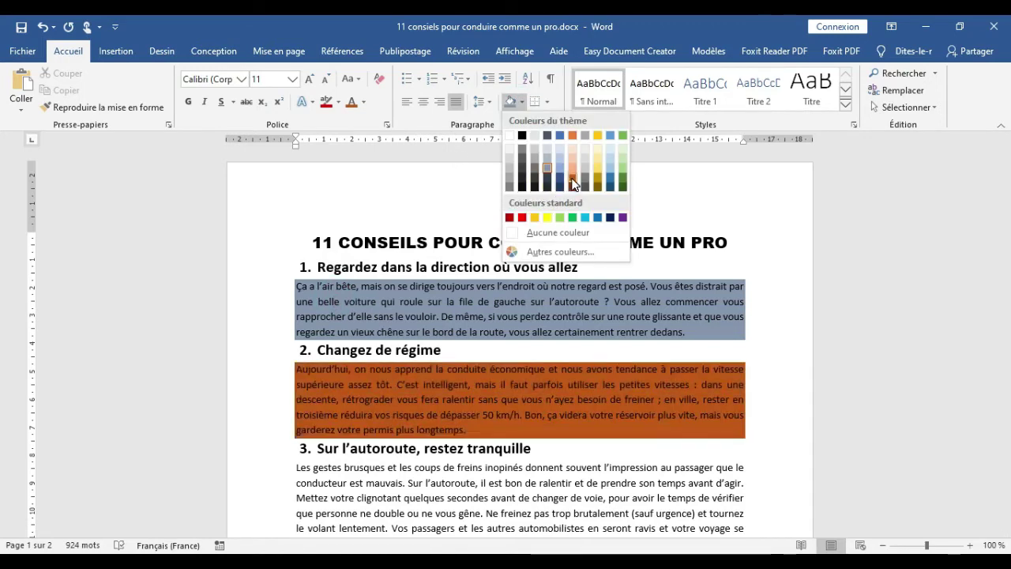
click(573, 183)
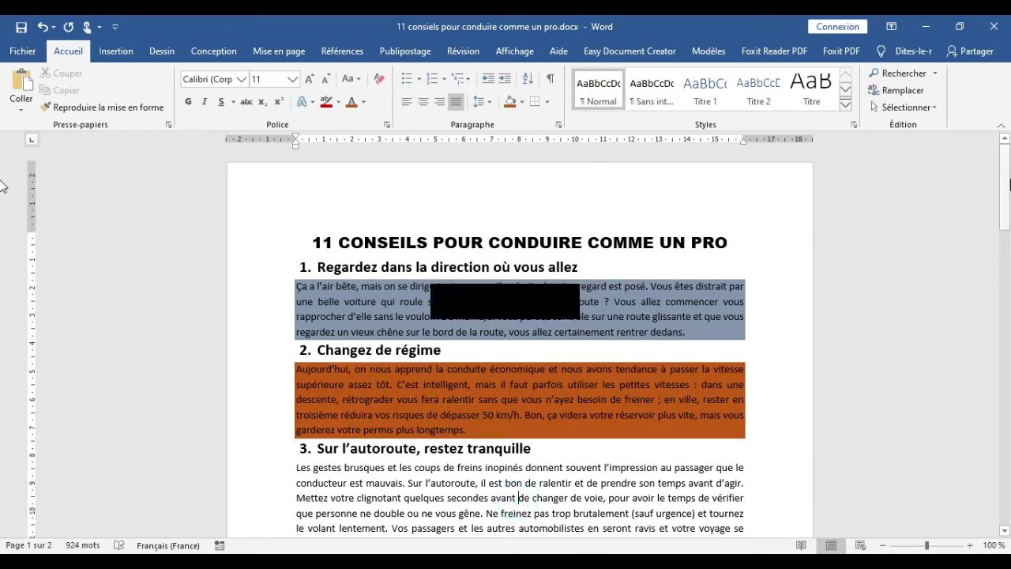
Show the formatting marks in the document and hide them again.
click(551, 79)
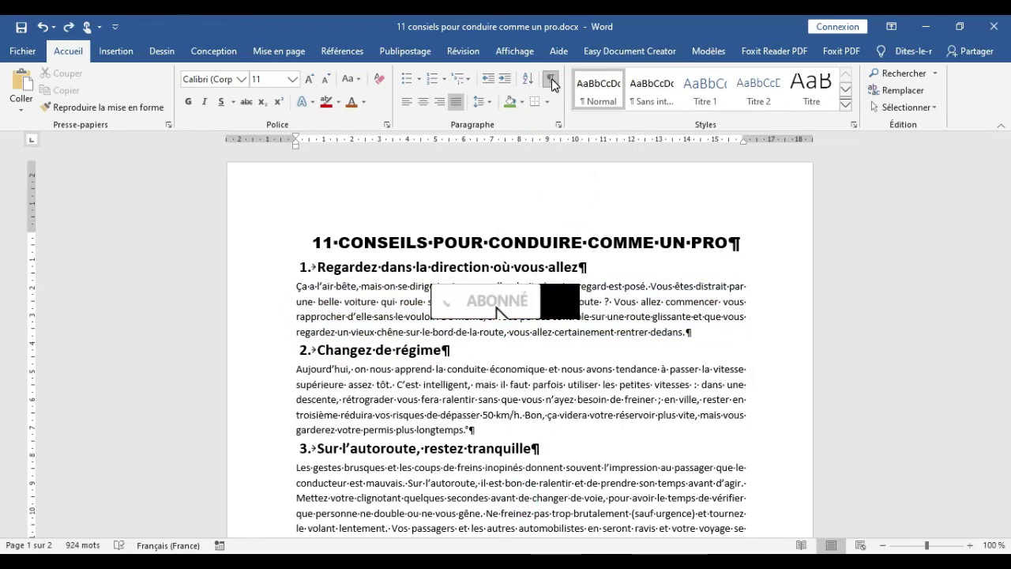
click(551, 82)
click(551, 81)
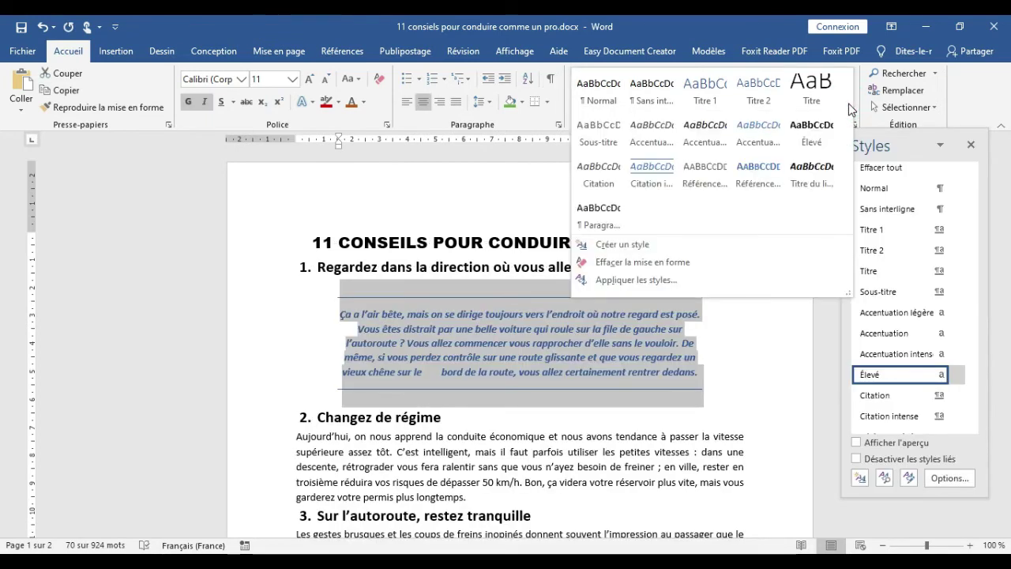
Try the Citation intense style on the paragraph under heading 1 and undo the style changes.
click(847, 104)
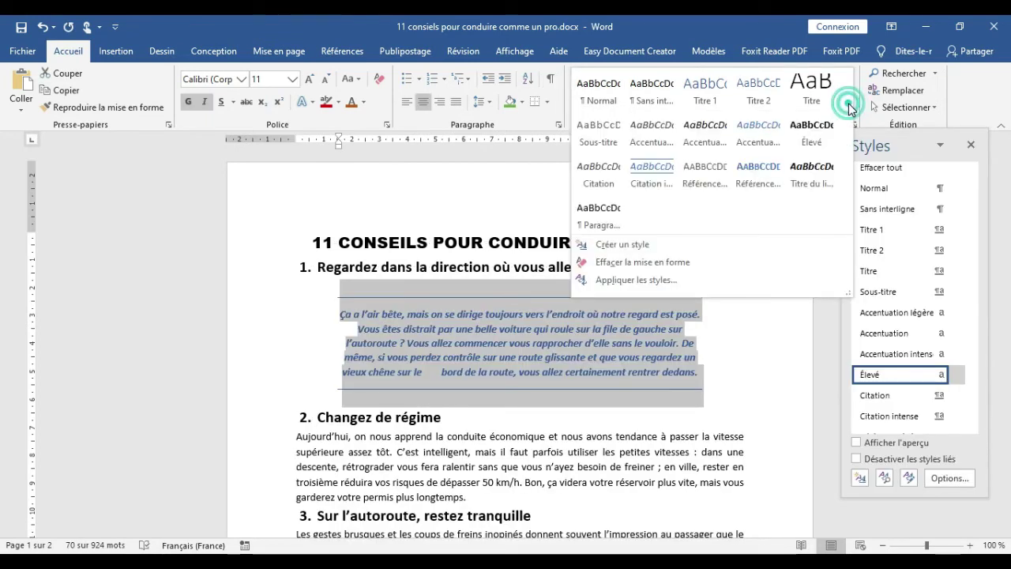
click(796, 353)
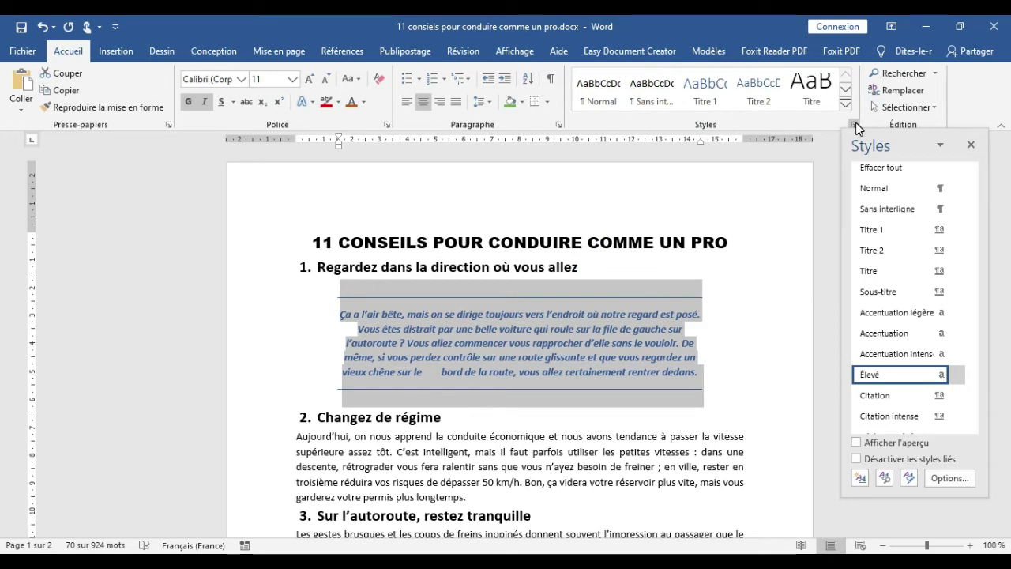
click(855, 125)
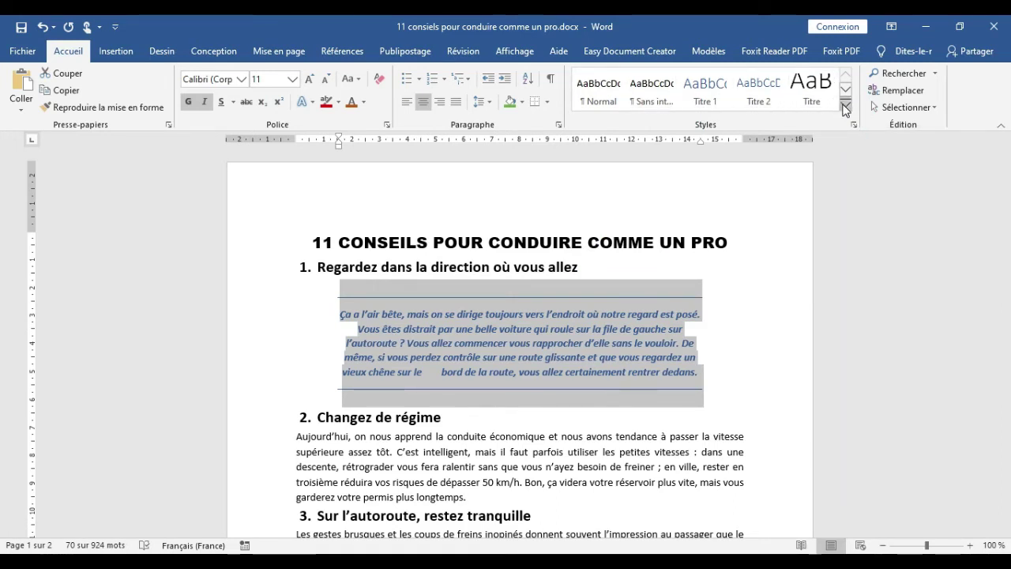
click(845, 106)
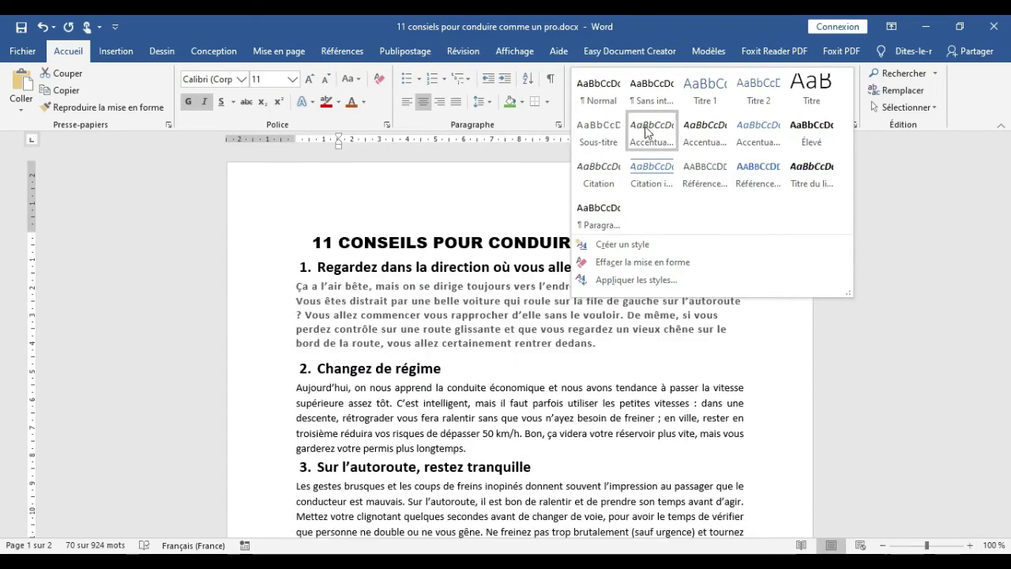
click(652, 170)
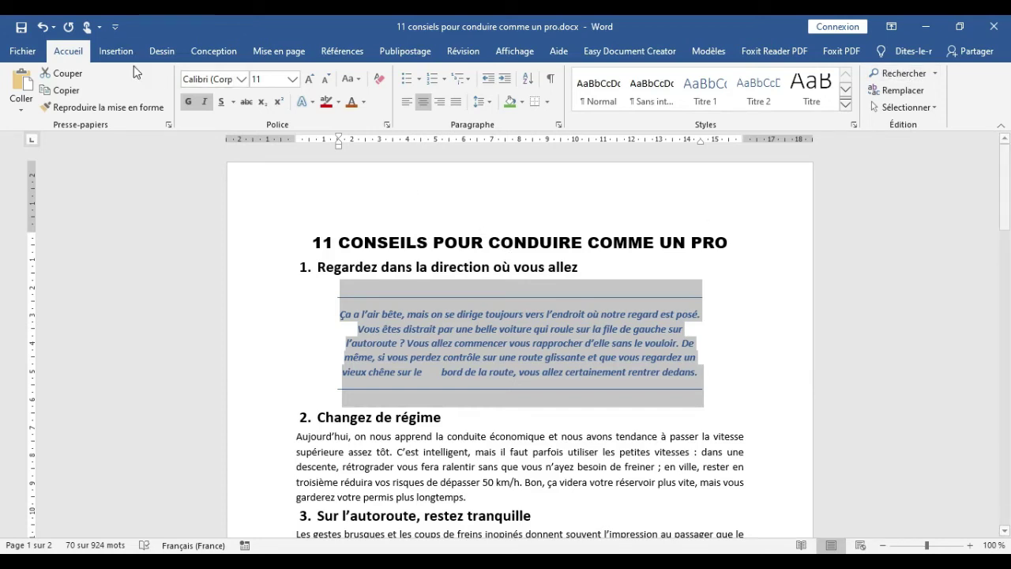
click(40, 27)
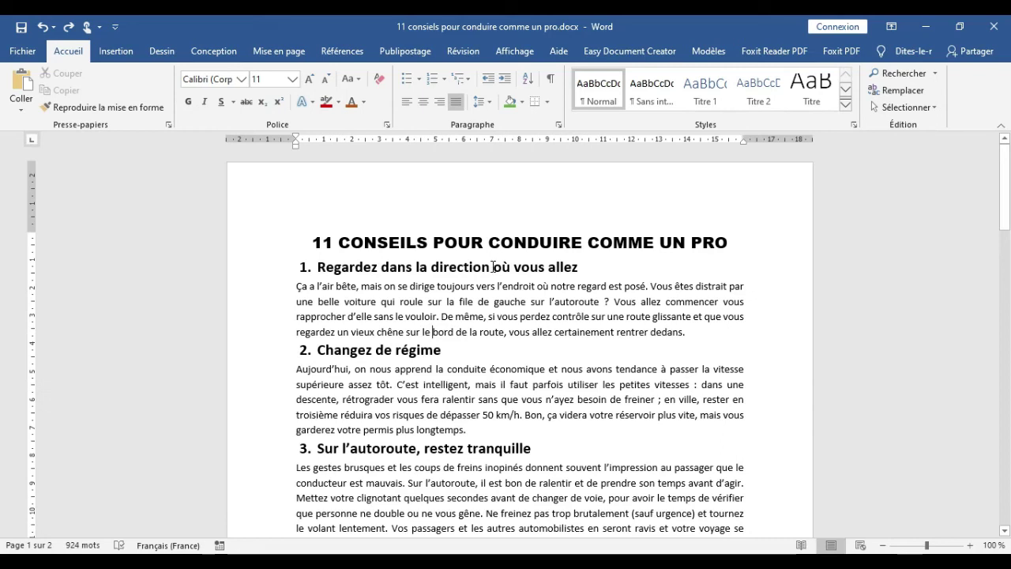
Copy the word "même" in the paragraph under heading 1.
double_click(456, 316)
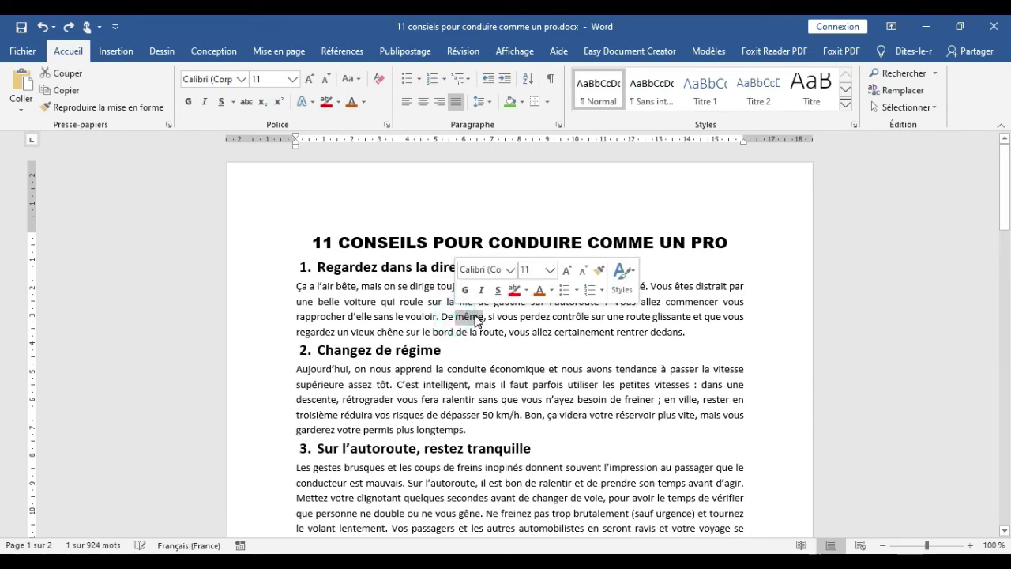
right_click(476, 316)
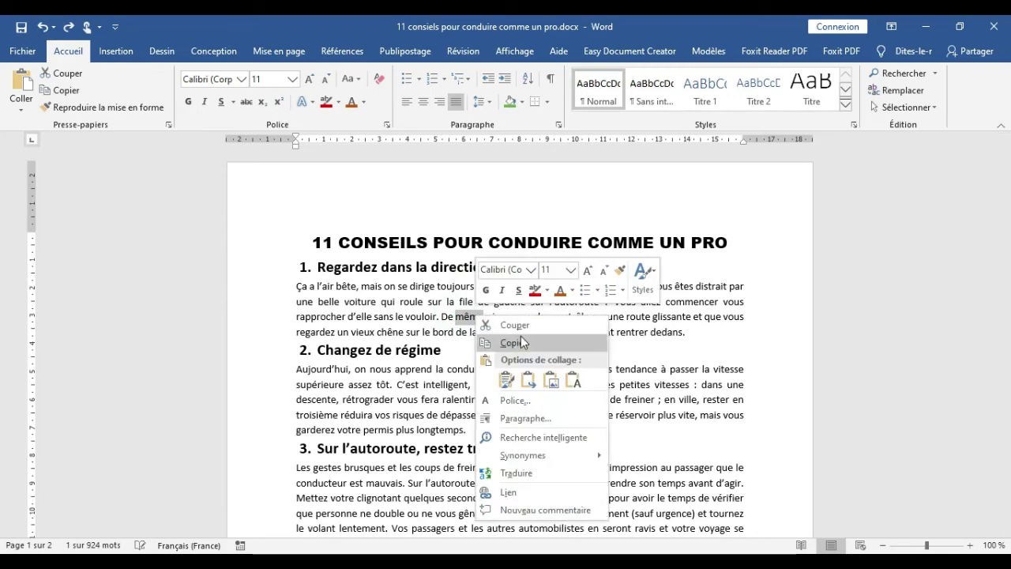
click(520, 342)
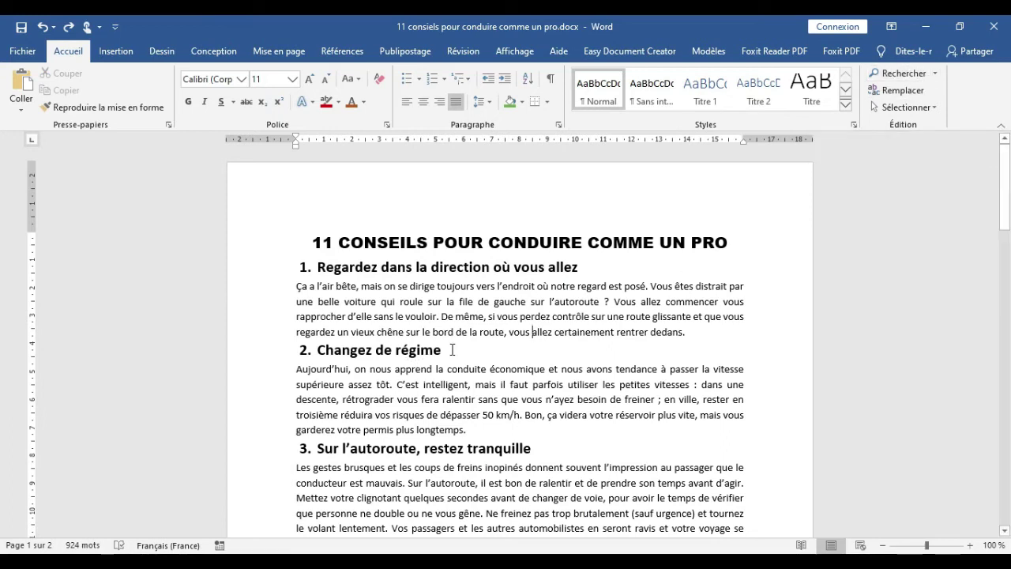
Search the document for "bête", "sur" and "restez".
double_click(344, 286)
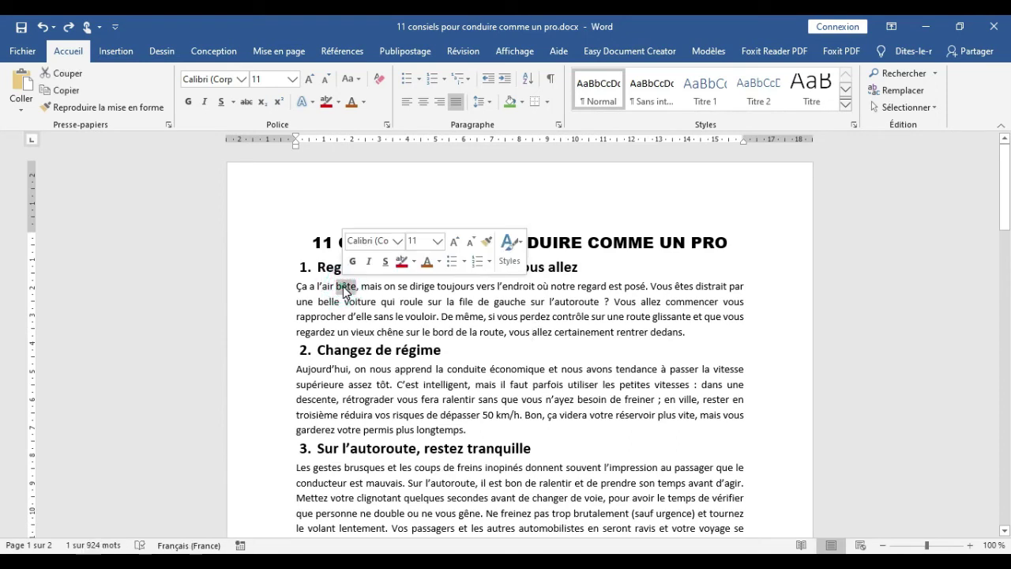
click(908, 79)
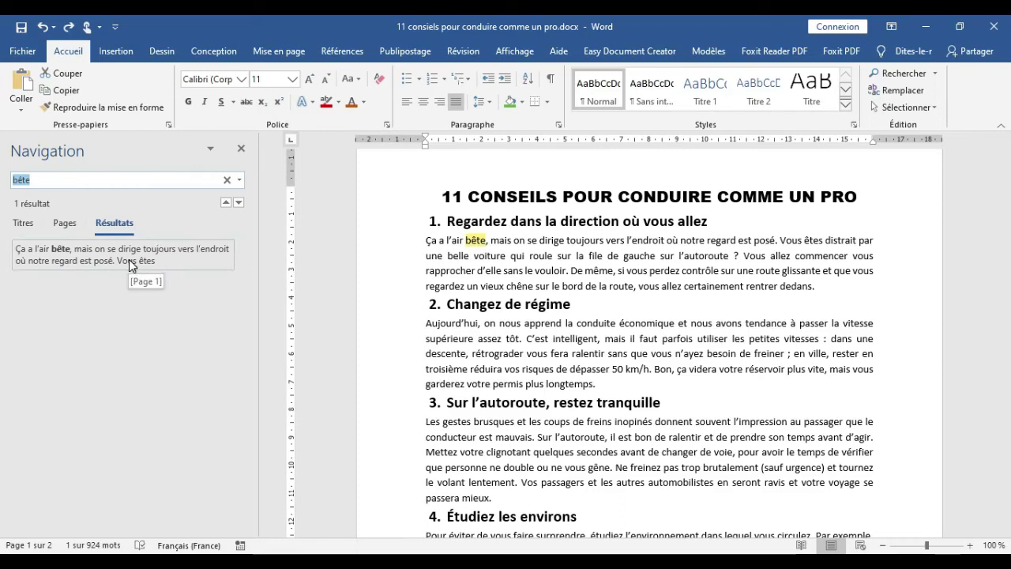
double_click(565, 255)
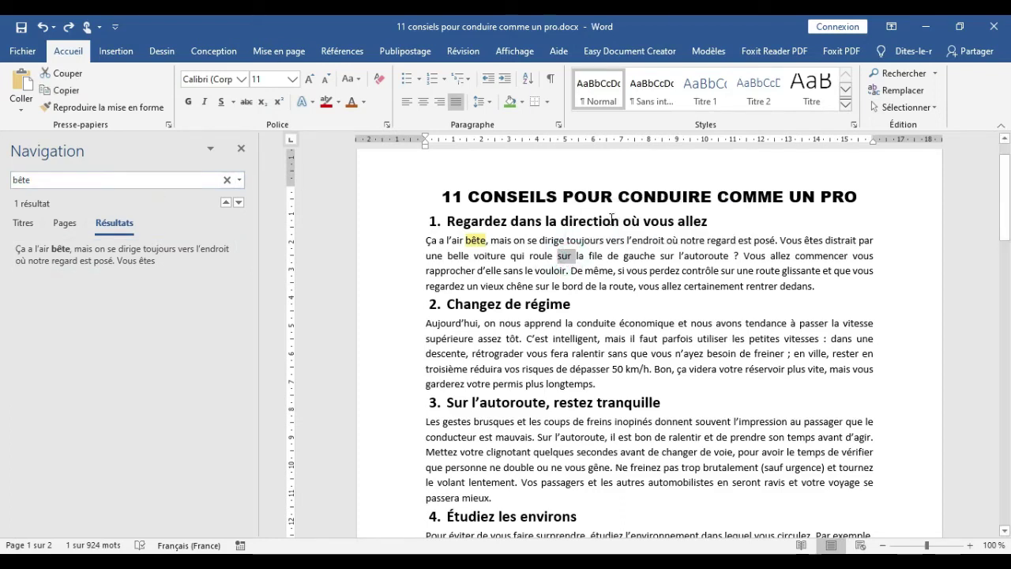
click(896, 75)
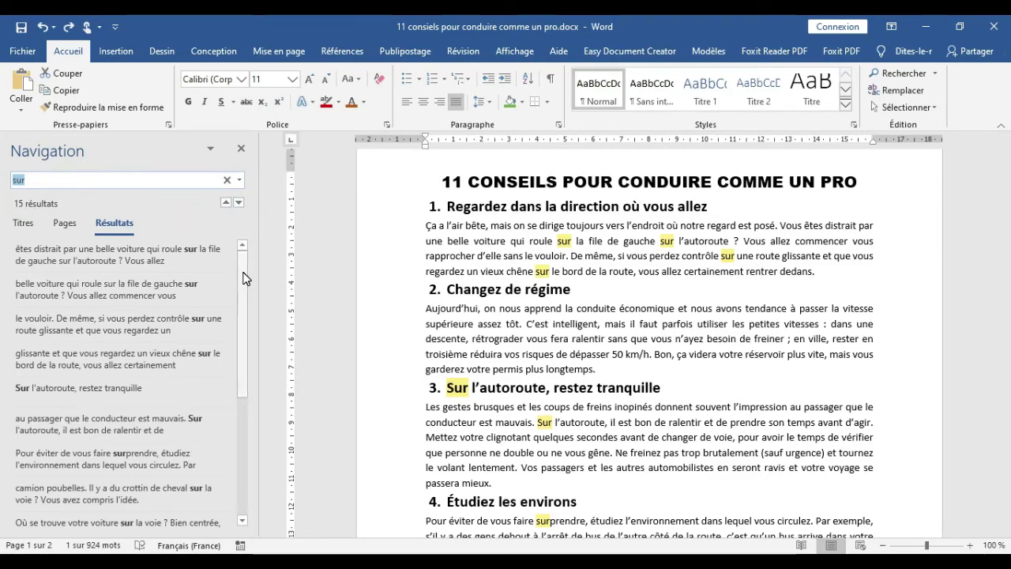
scroll(241, 272, down, 1)
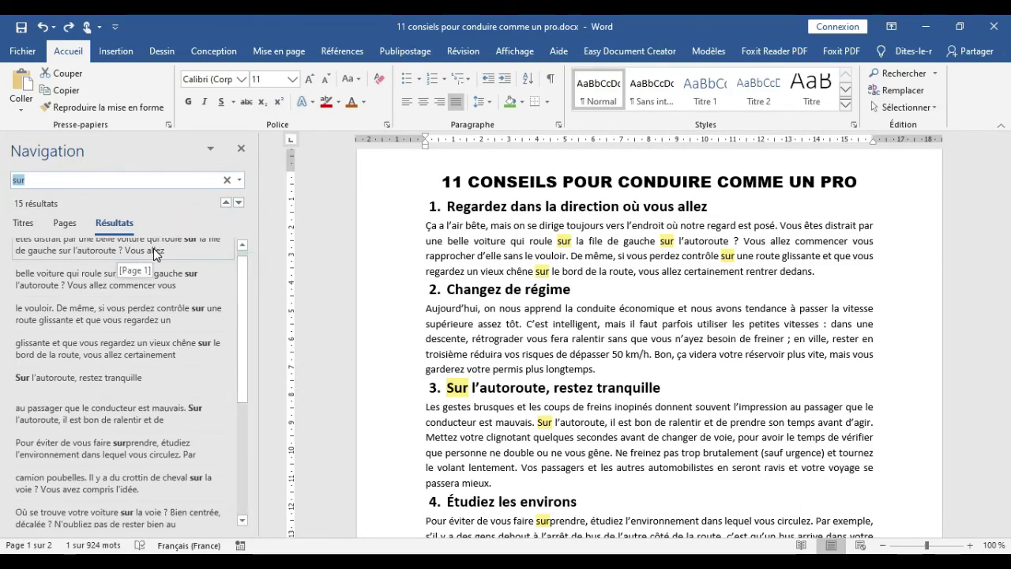
text(restez)
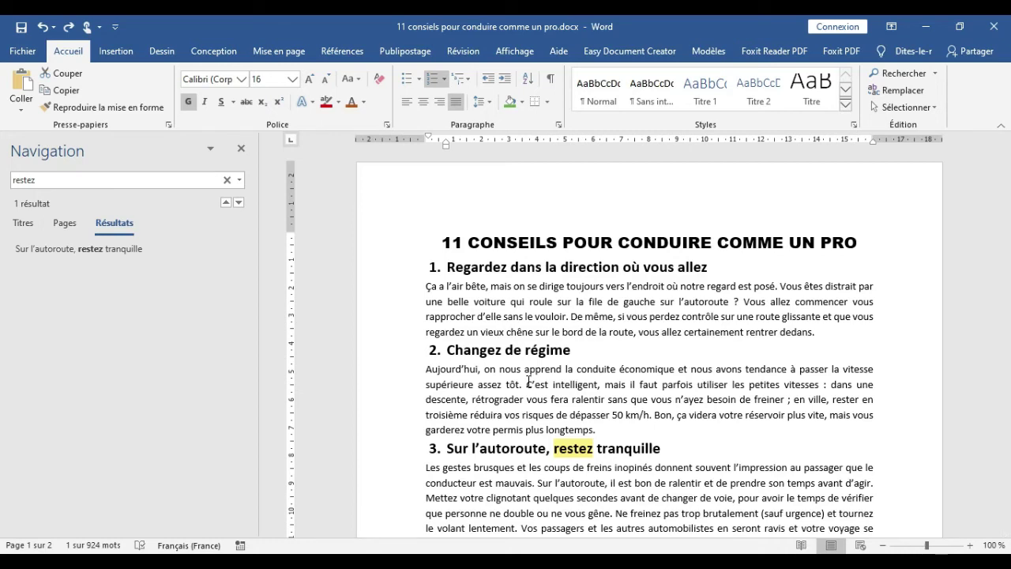
Add "?????" after the paragraph under heading 1, "???????" after heading 2 and "??????" after heading 3.
click(817, 337)
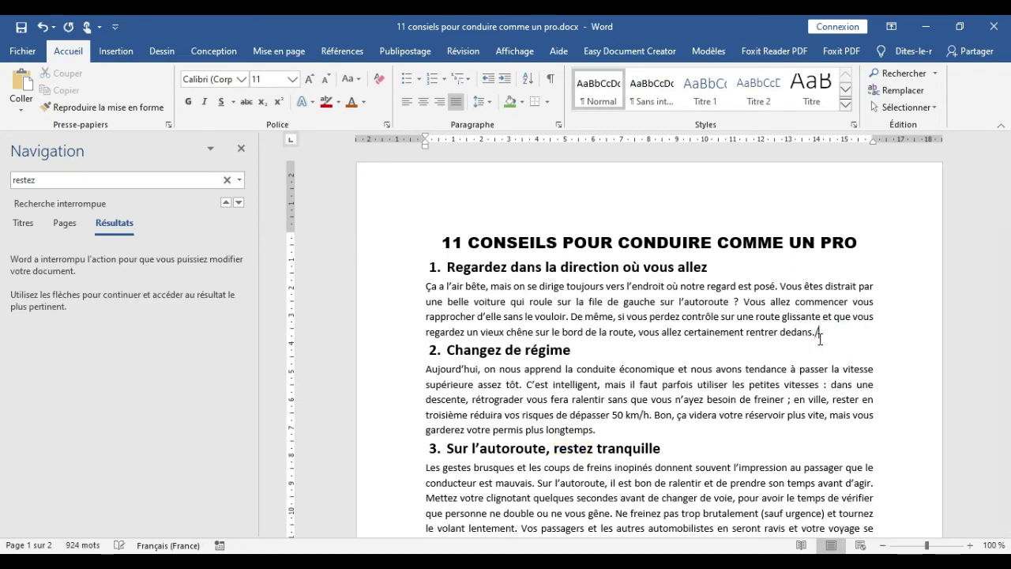
key(ctrl+z)
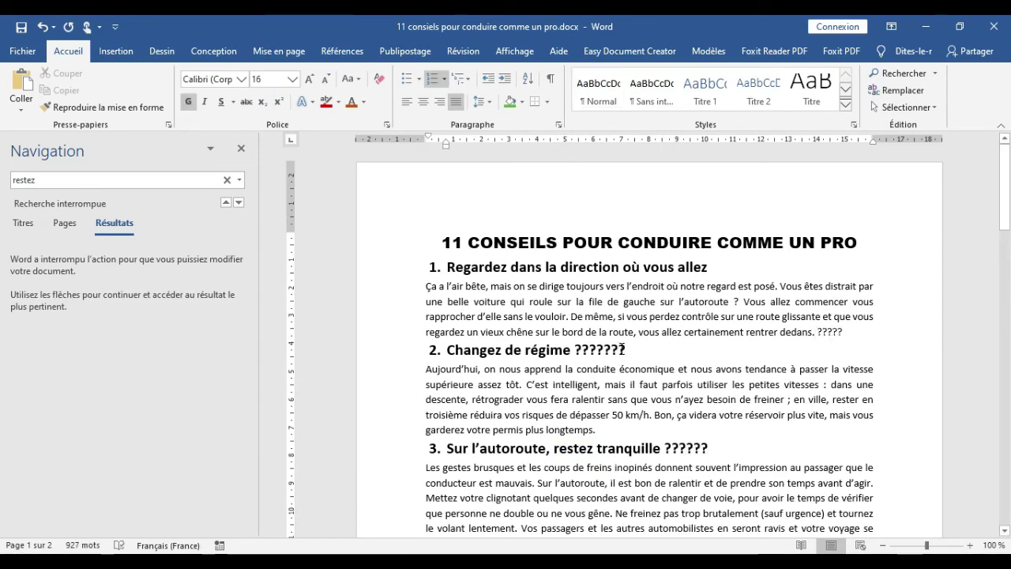
Replace every "?" in the document with "." and undo both the replacement and the added question marks.
drag(618, 349, 626, 349)
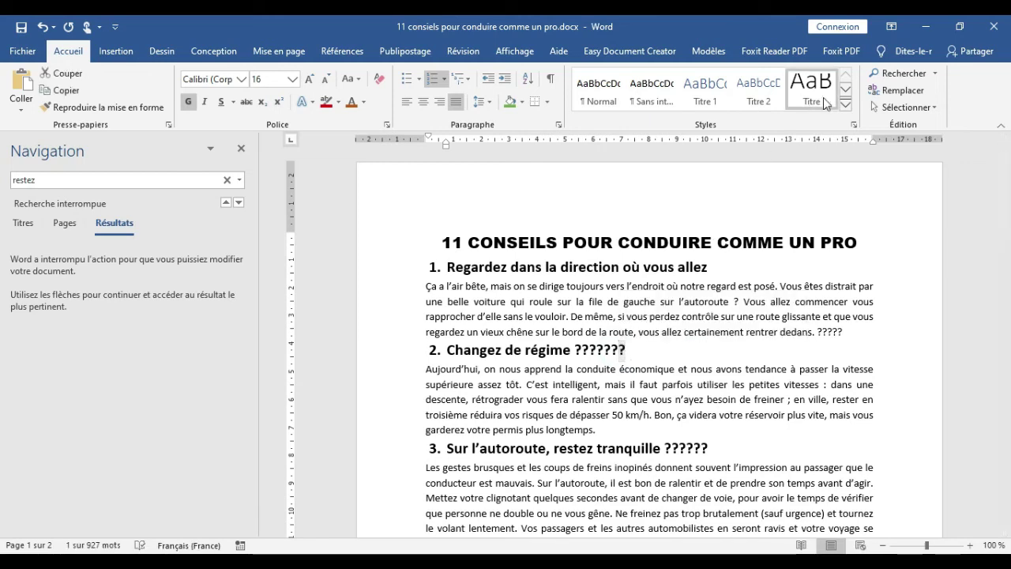
click(892, 92)
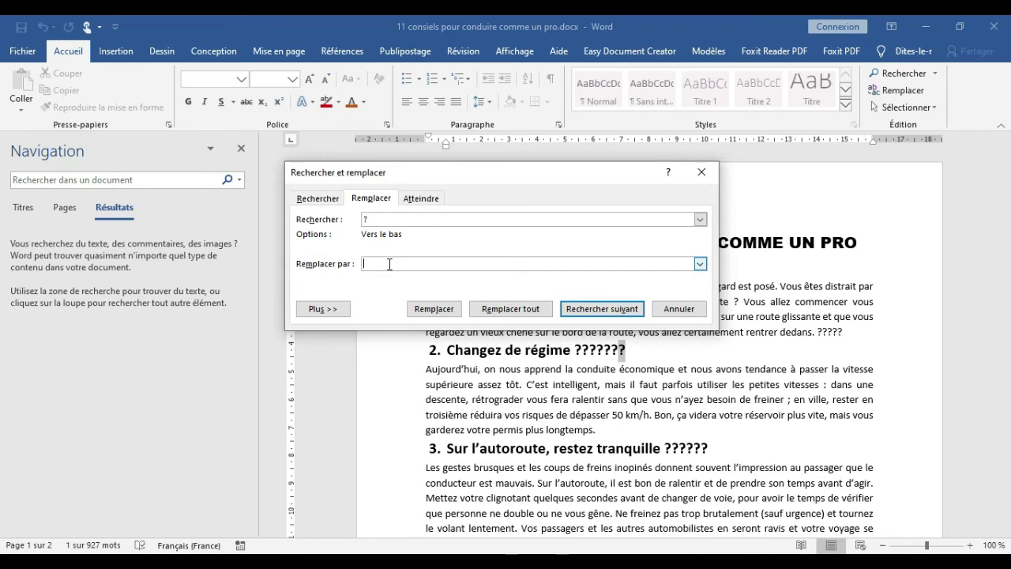
text(.)
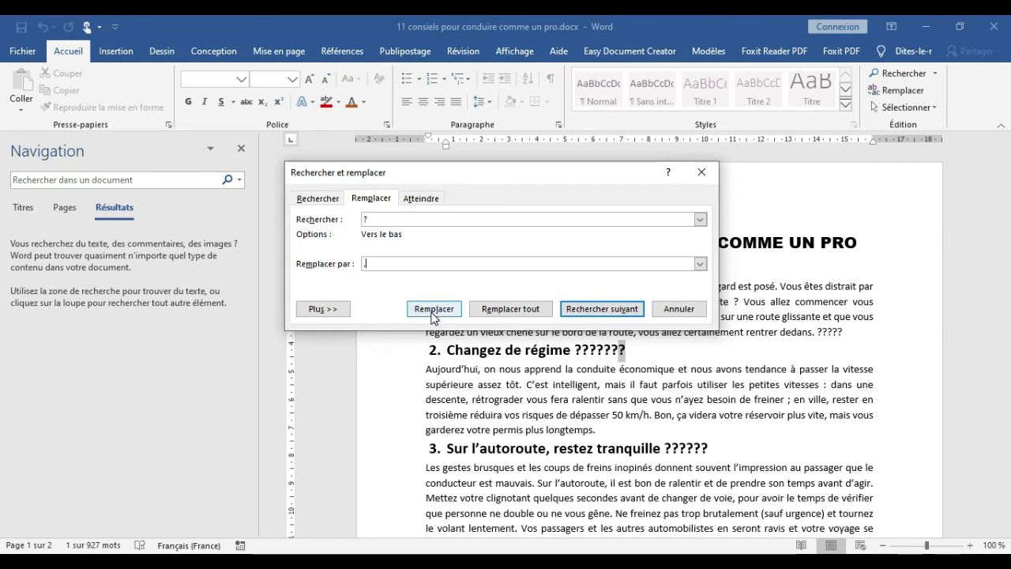
click(512, 309)
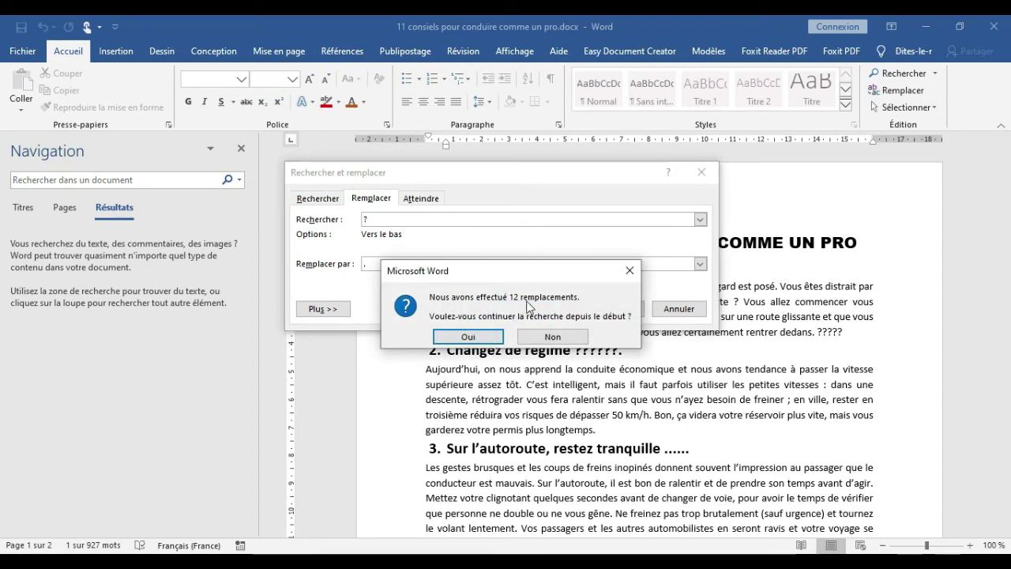
click(483, 337)
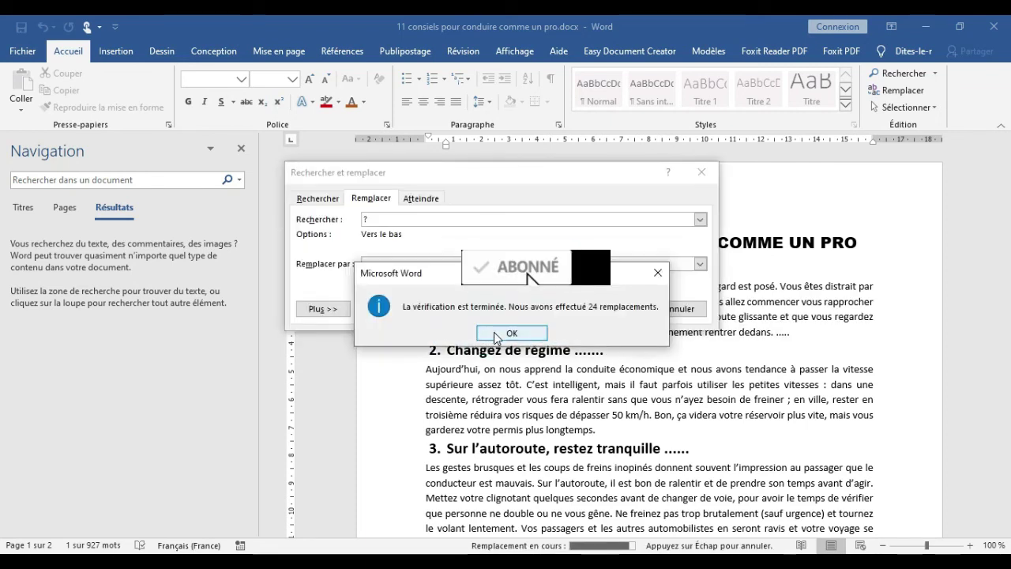
click(495, 331)
click(701, 171)
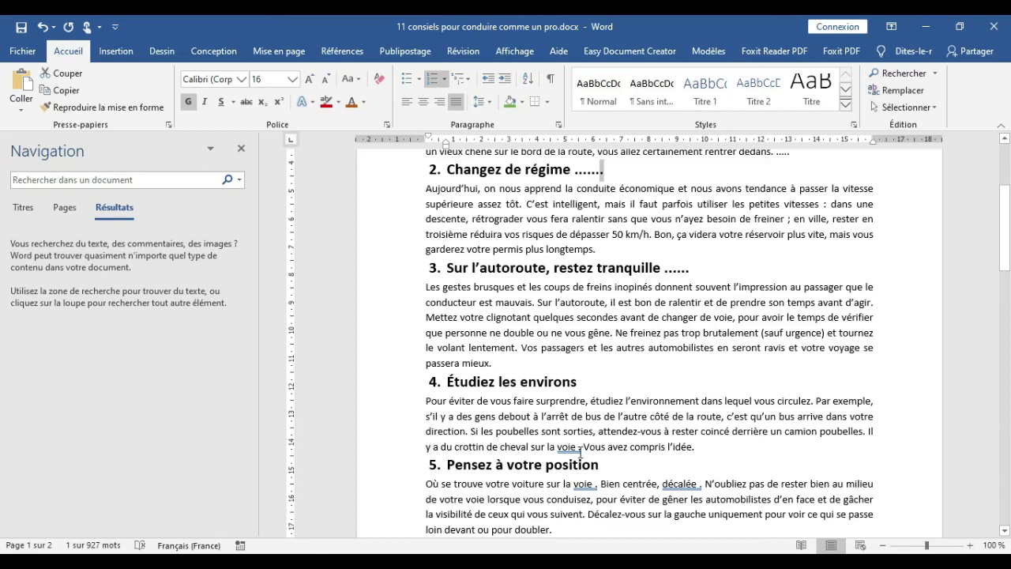
key(ctrl+z)
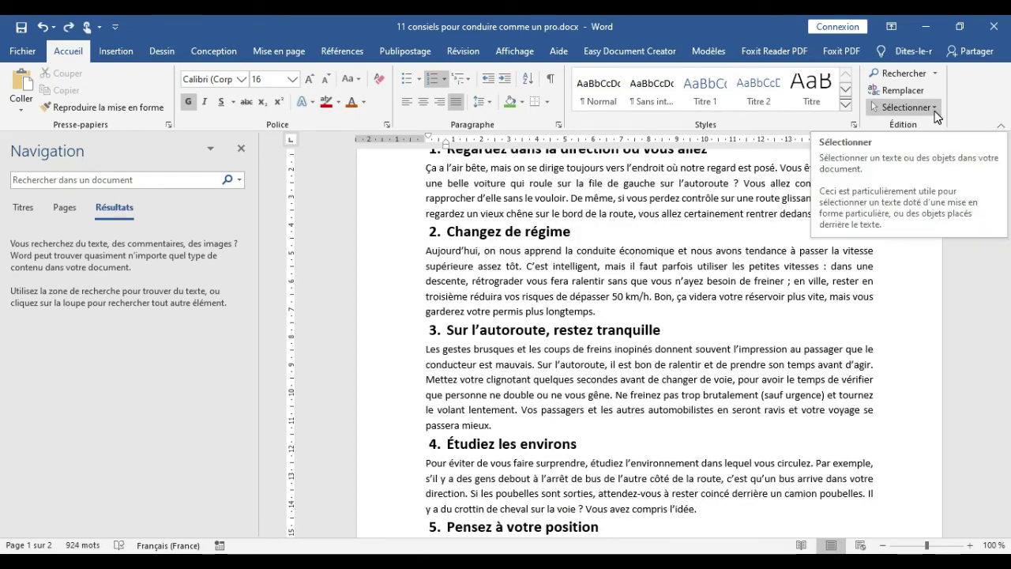
Select the entire document, view the available fonts and preview font sizes without applying any, and clear the selection.
click(928, 109)
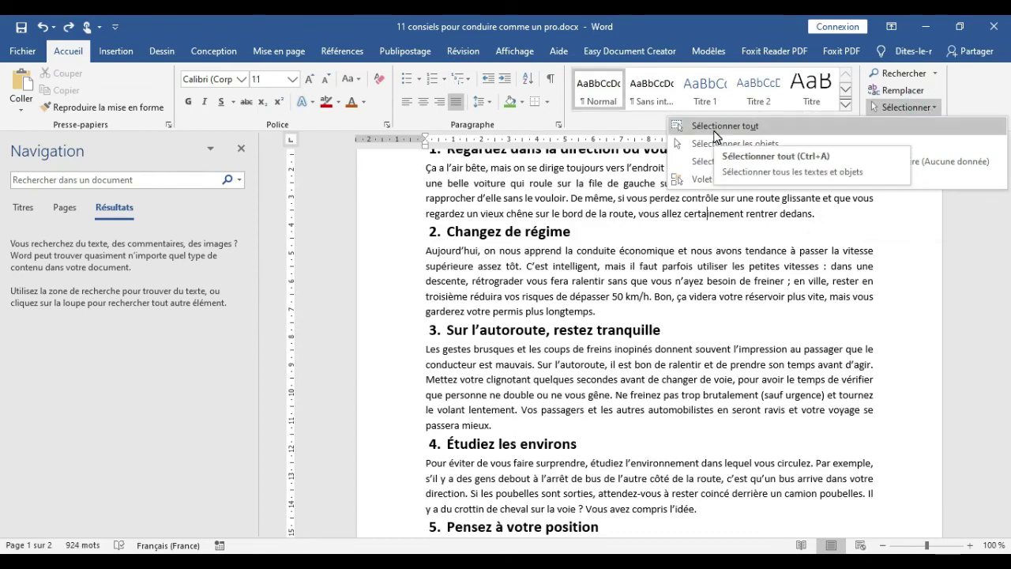
click(713, 128)
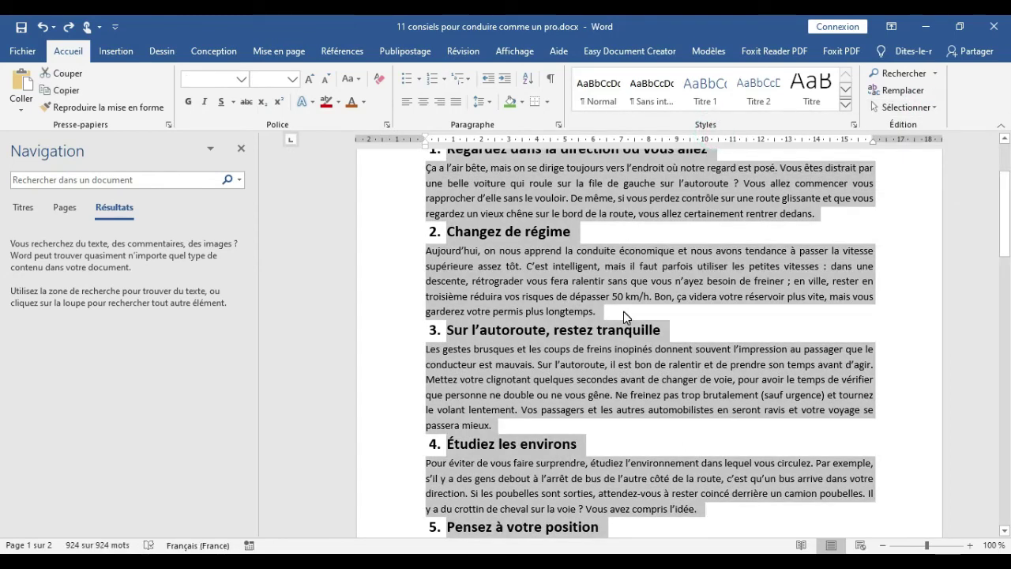
click(241, 81)
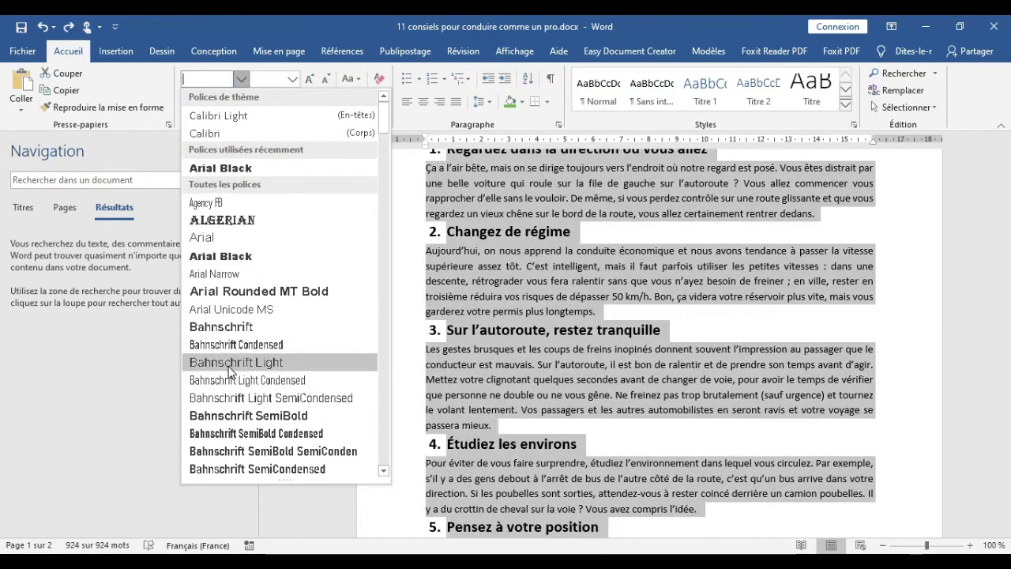
click(289, 79)
click(291, 79)
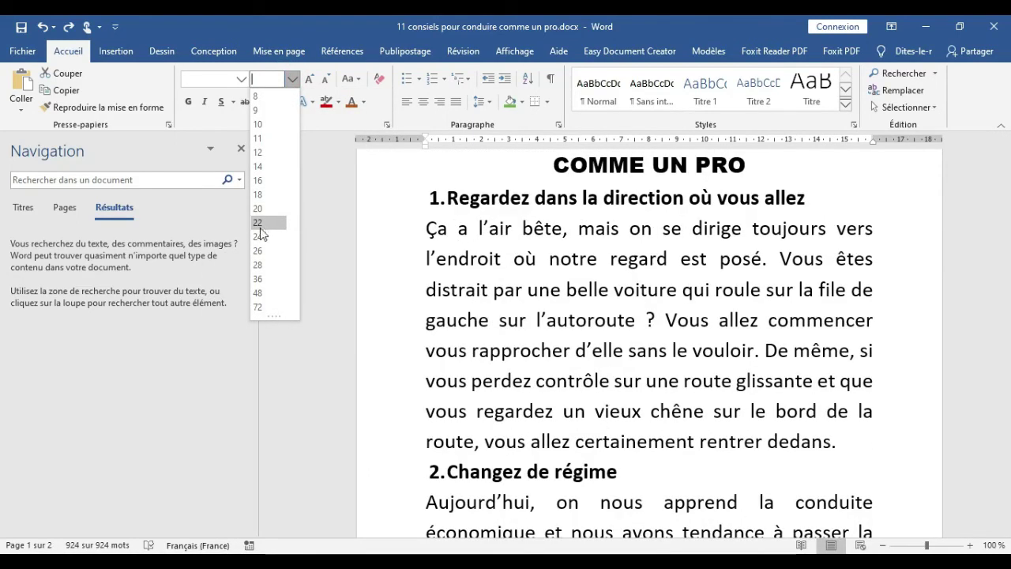
click(383, 180)
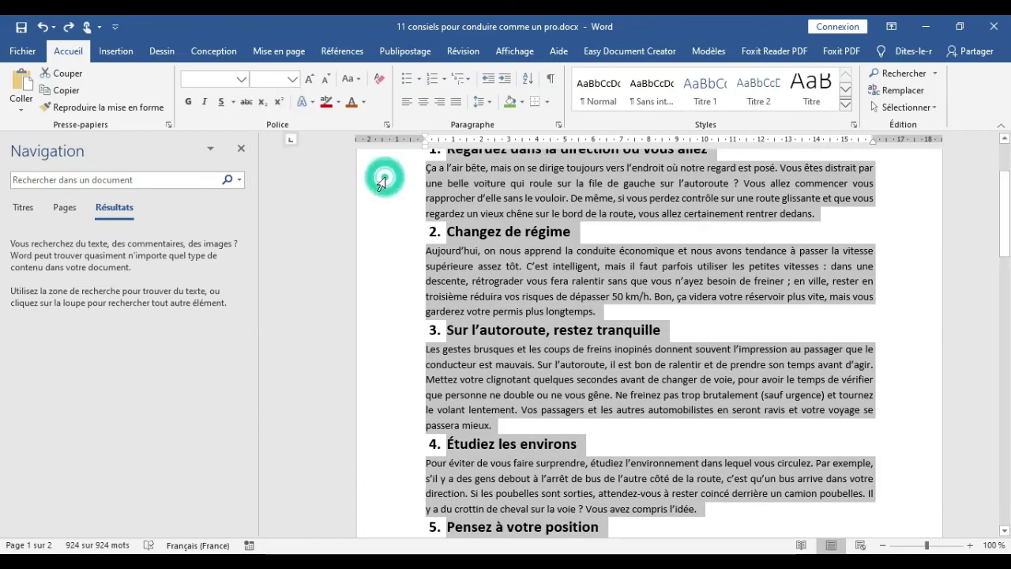
click(664, 187)
Select all text formatted like the paragraph under heading 1 and clear the selection.
click(903, 106)
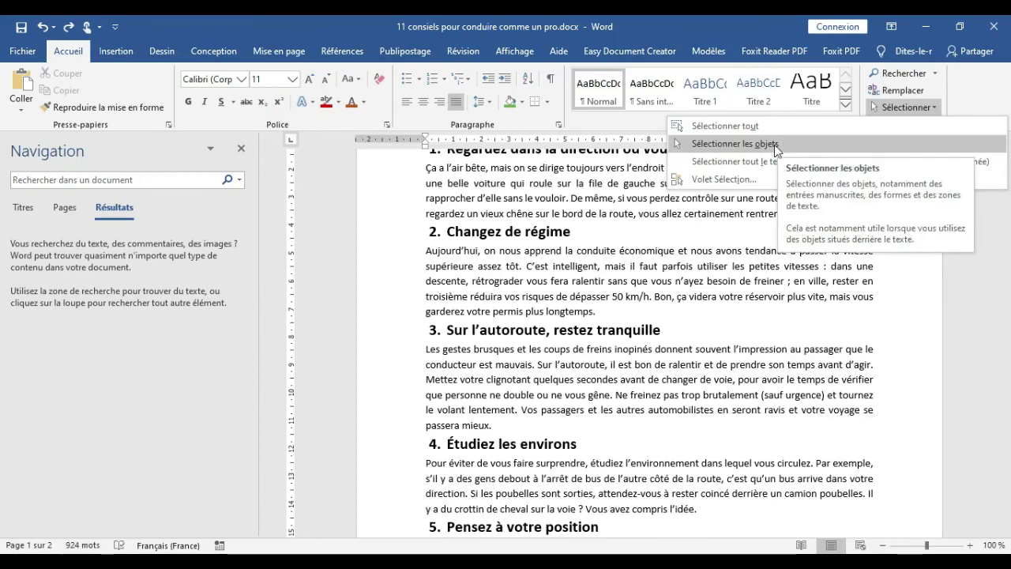
click(758, 162)
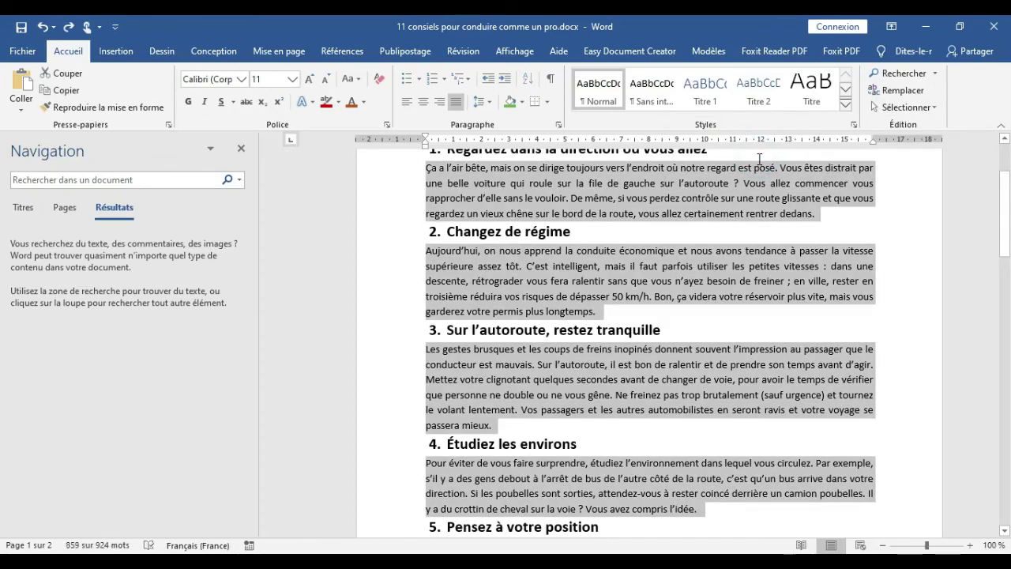
click(686, 179)
click(903, 106)
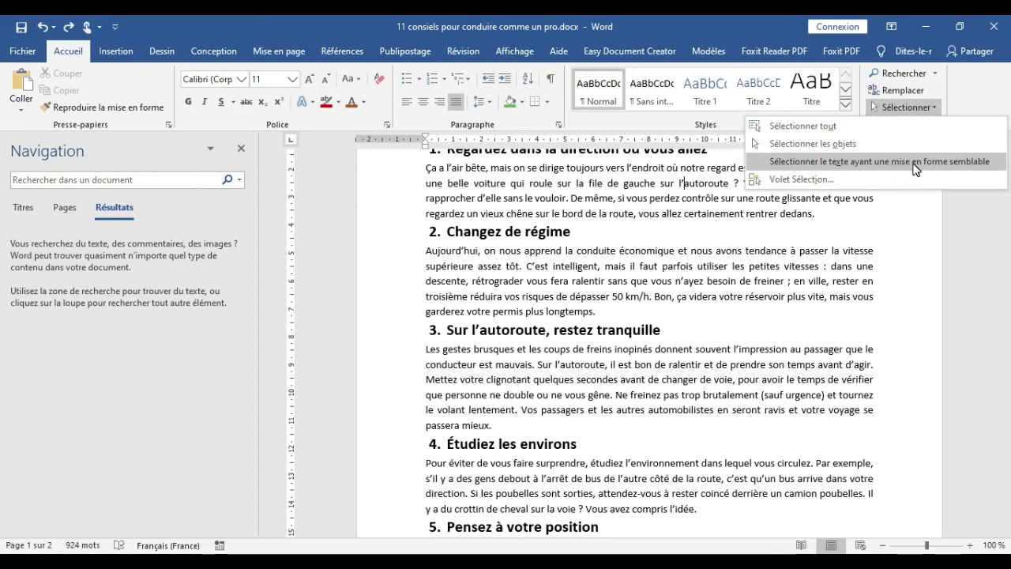
click(465, 167)
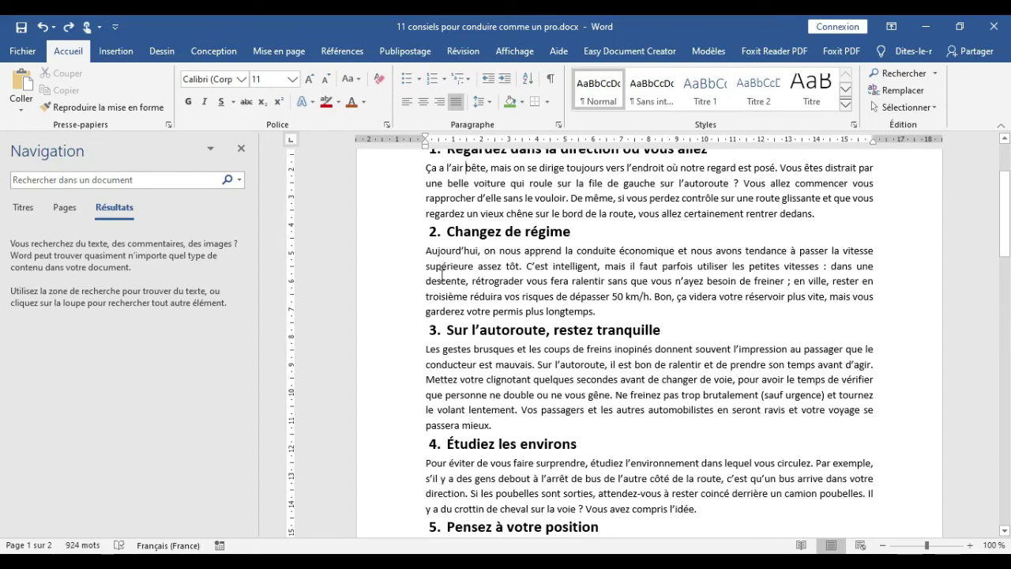
Select all text with the same formatting as the paragraph under heading 2 and deselect it.
drag(424, 254, 576, 303)
click(547, 278)
click(922, 111)
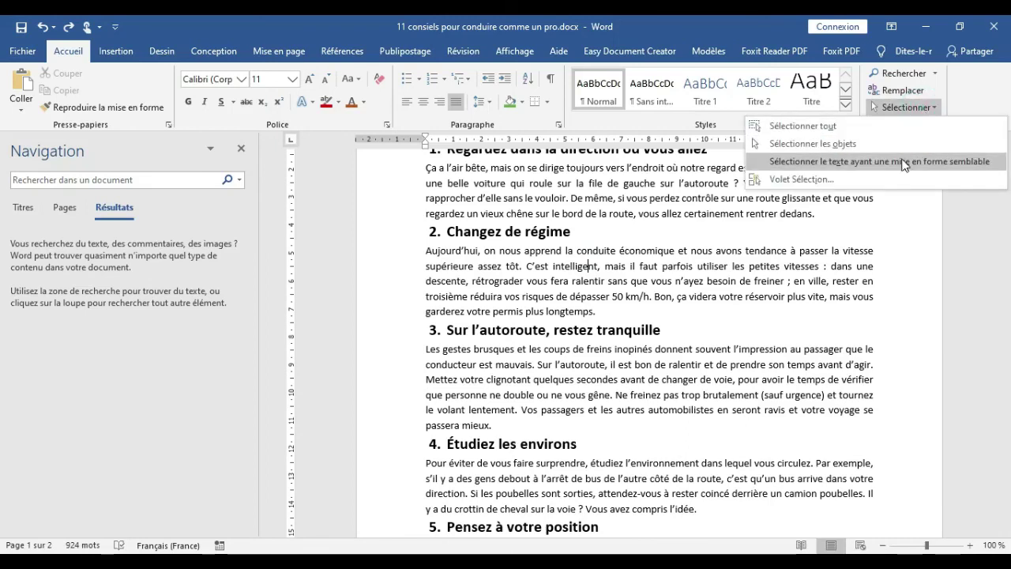
click(903, 162)
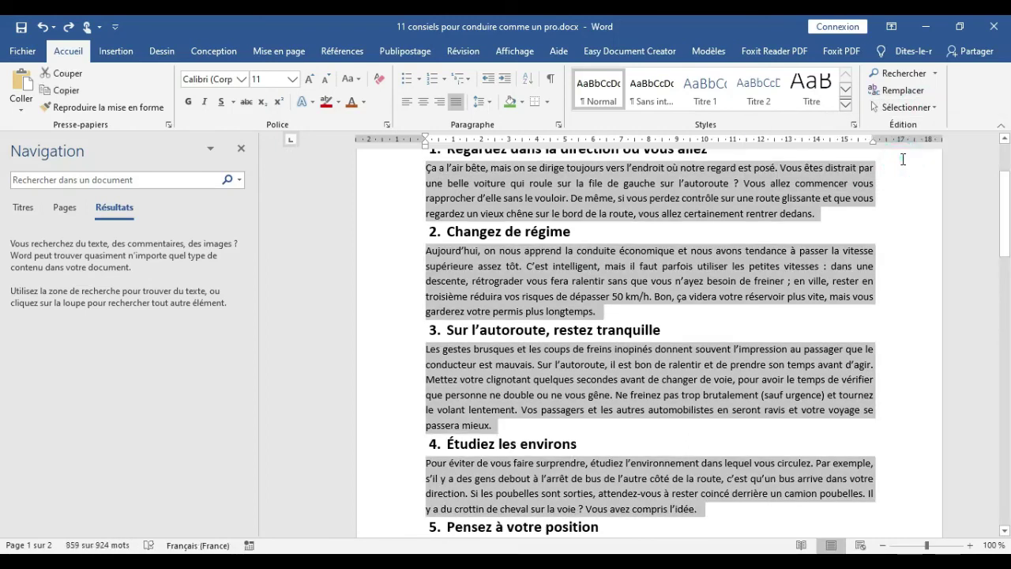
drag(1009, 228, 1005, 158)
click(624, 301)
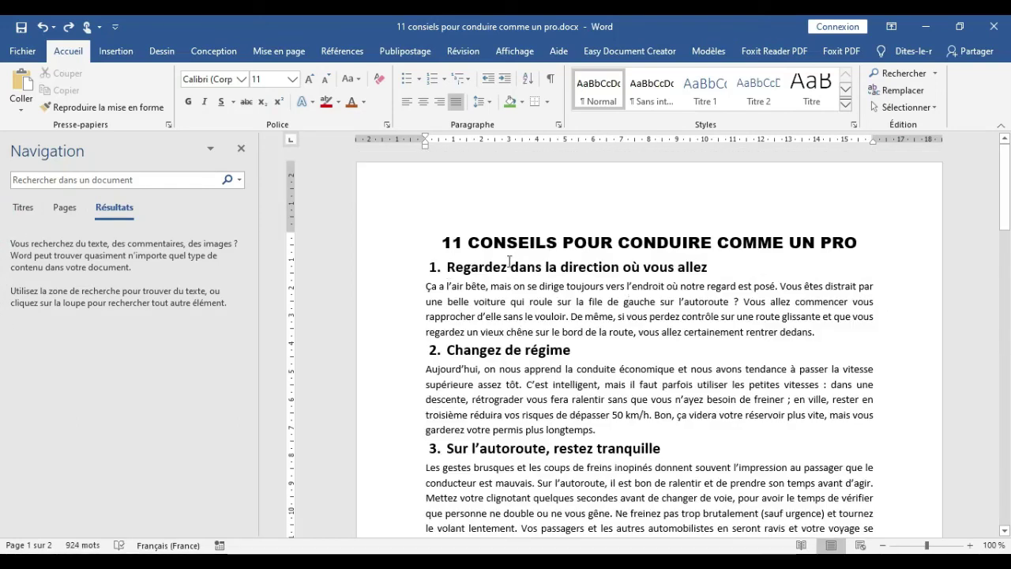
Select all numbered headings that share the formatting of heading 1, "Regardez dans la direction où vous allez".
click(466, 268)
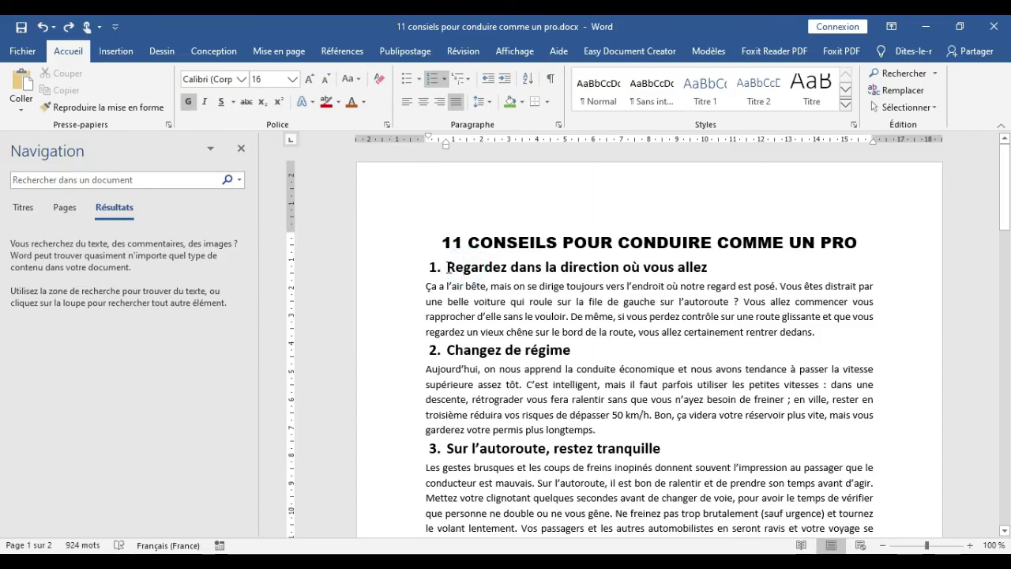
click(904, 107)
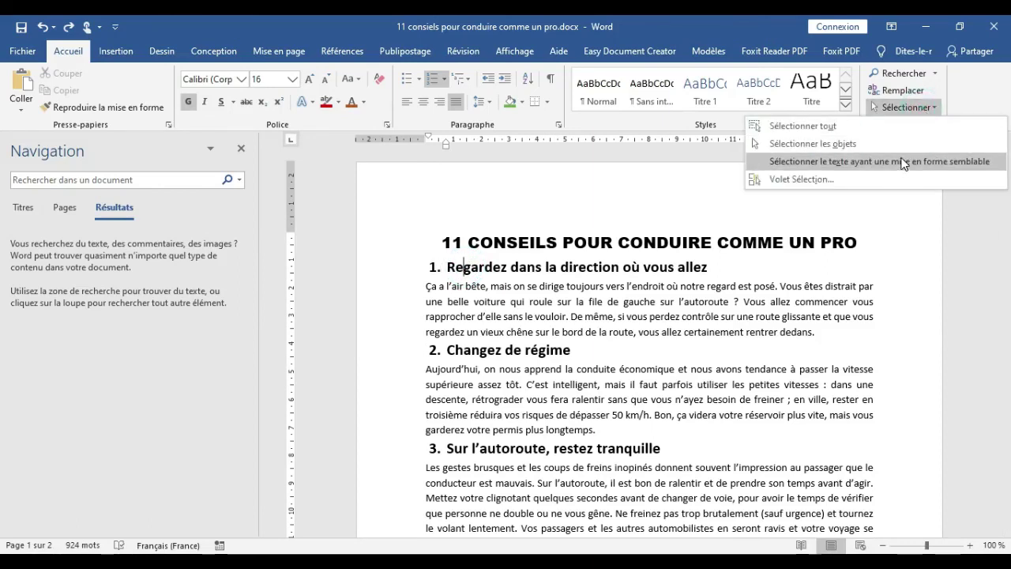
click(901, 161)
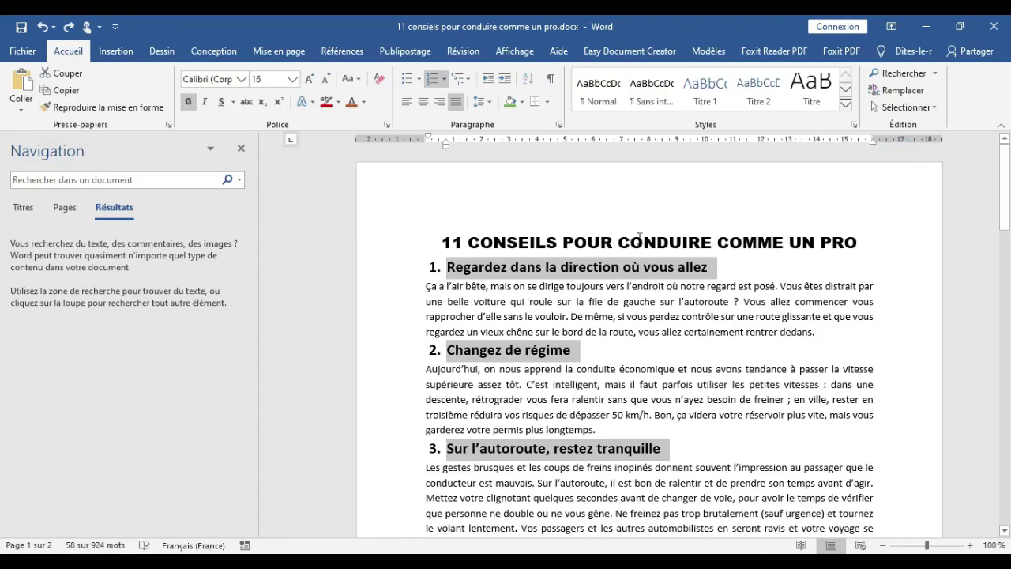
mouse_move(1007, 213)
mouse_down()
mouse_move(1007, 327)
mouse_move(1007, 206)
mouse_up()
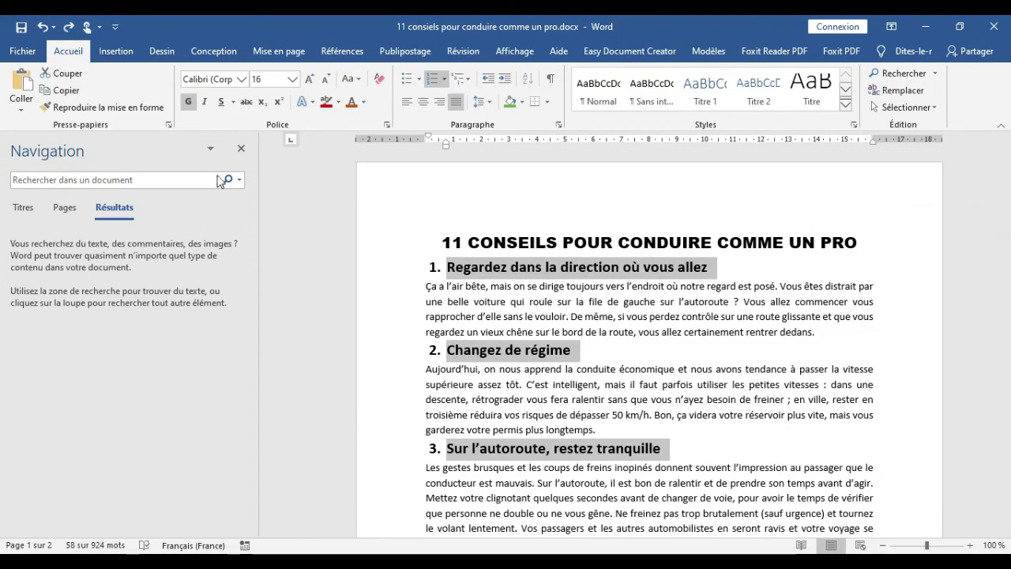